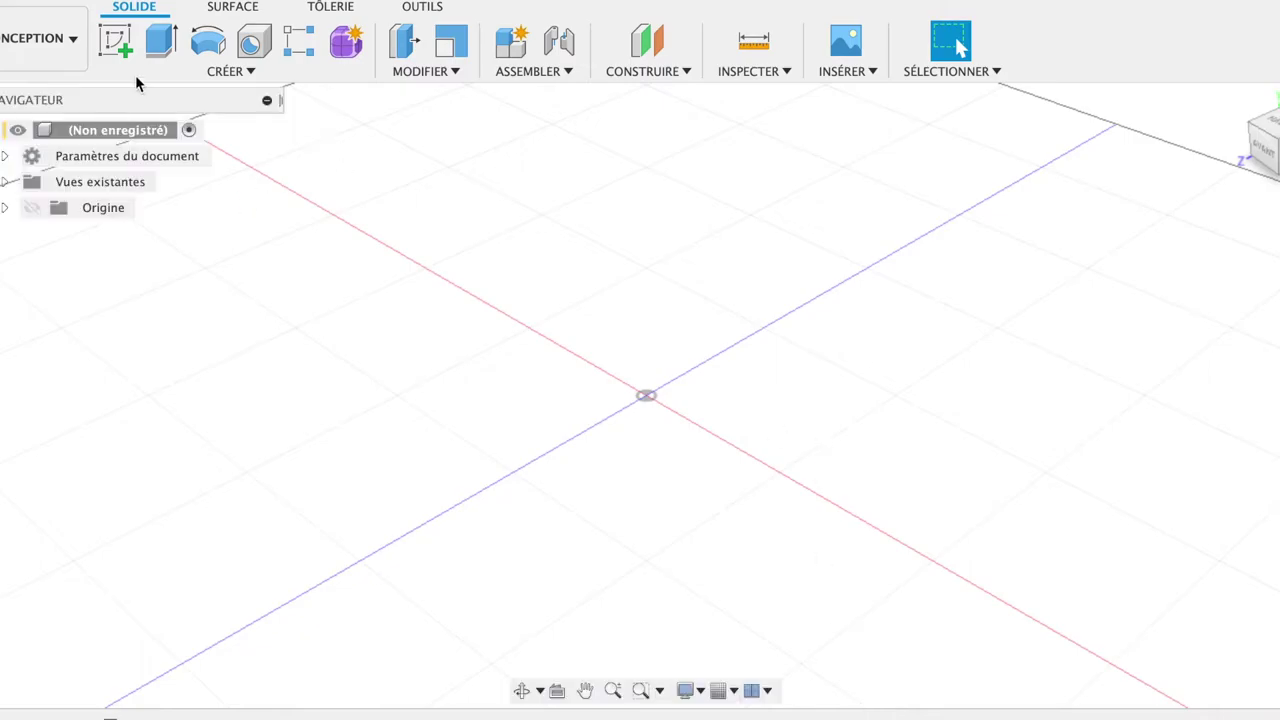
Start a new sketch on the vertical front origin plane.
left_click(115, 40)
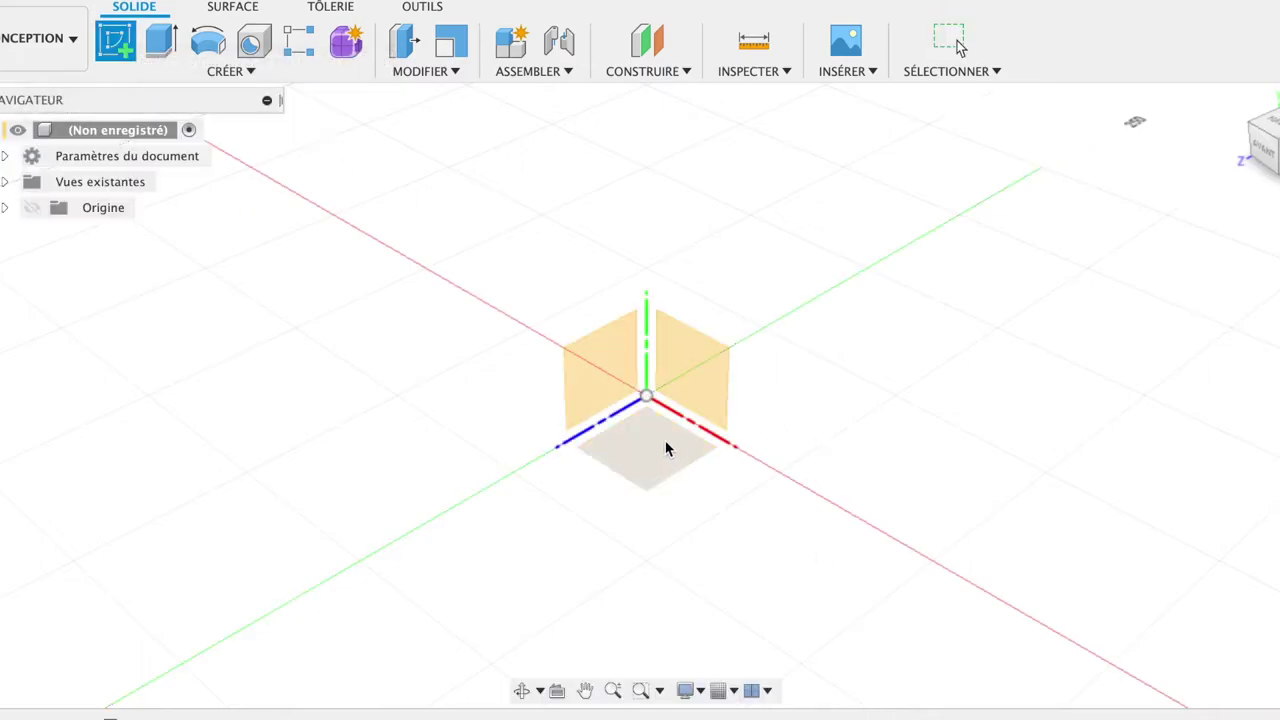
left_click(714, 369)
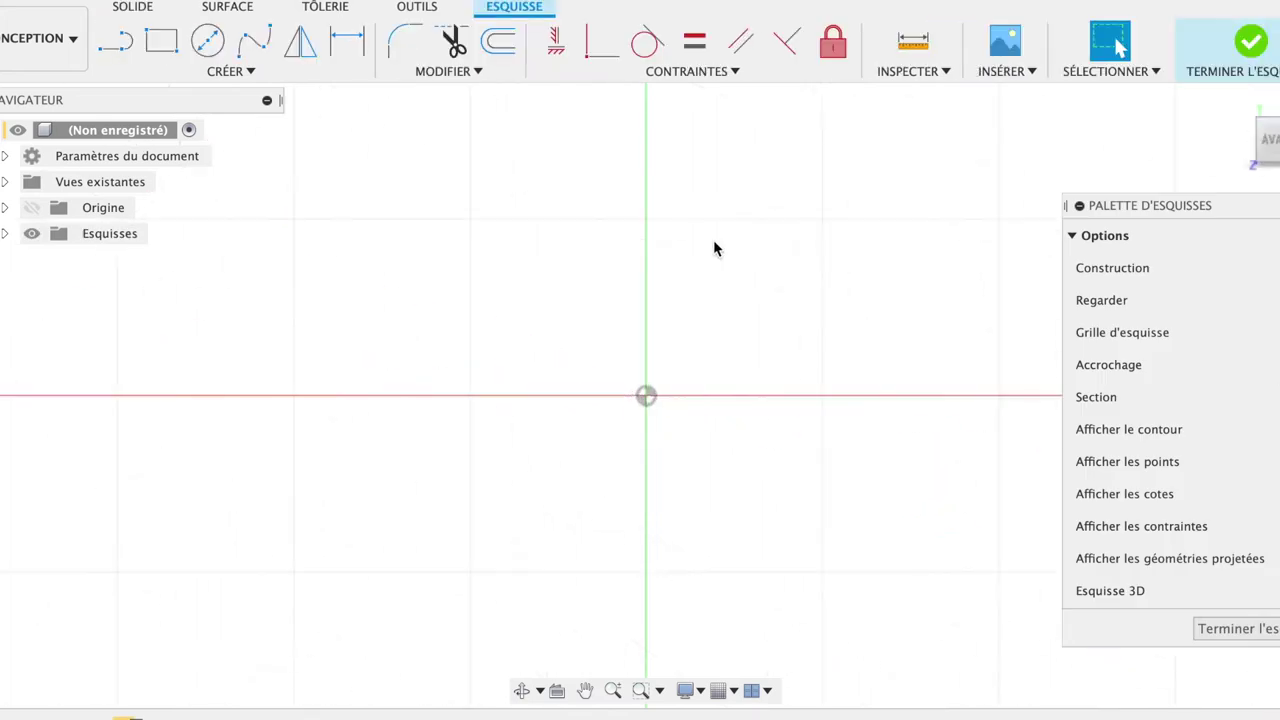
Draw a 50 mm vertical line ending on the horizontal axis.
left_click(118, 45)
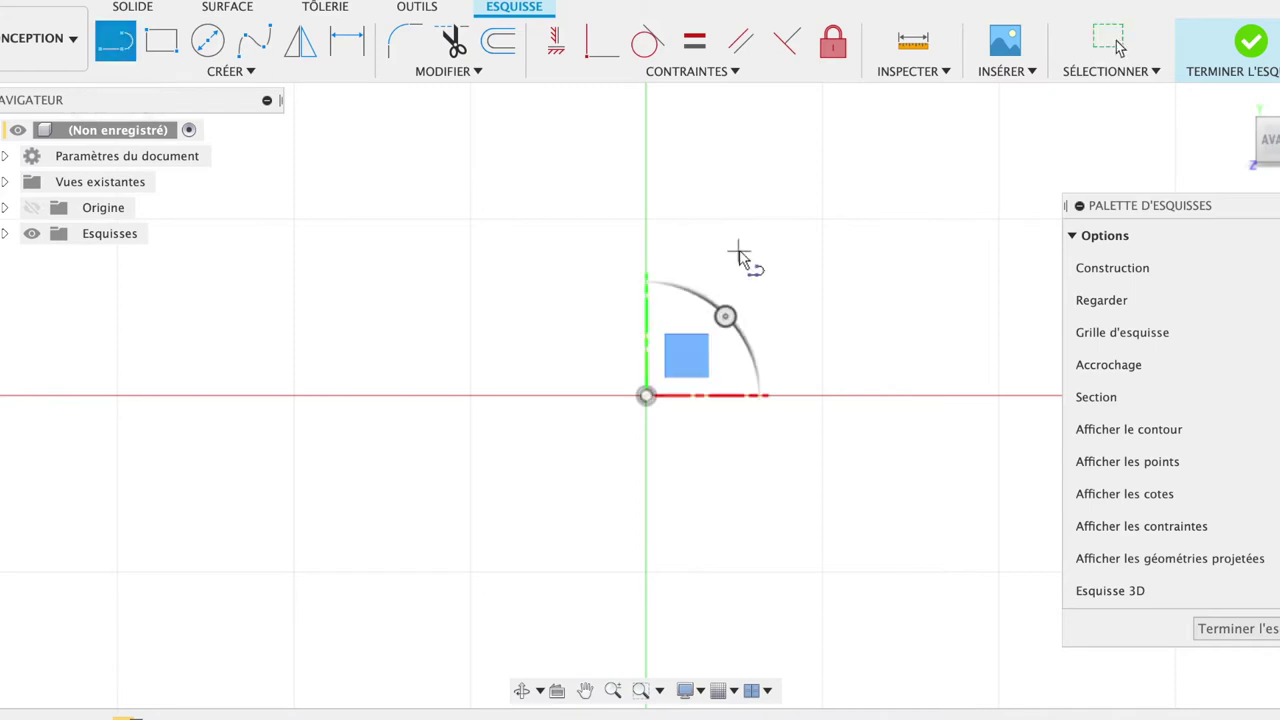
left_click(822, 219)
left_click(822, 397)
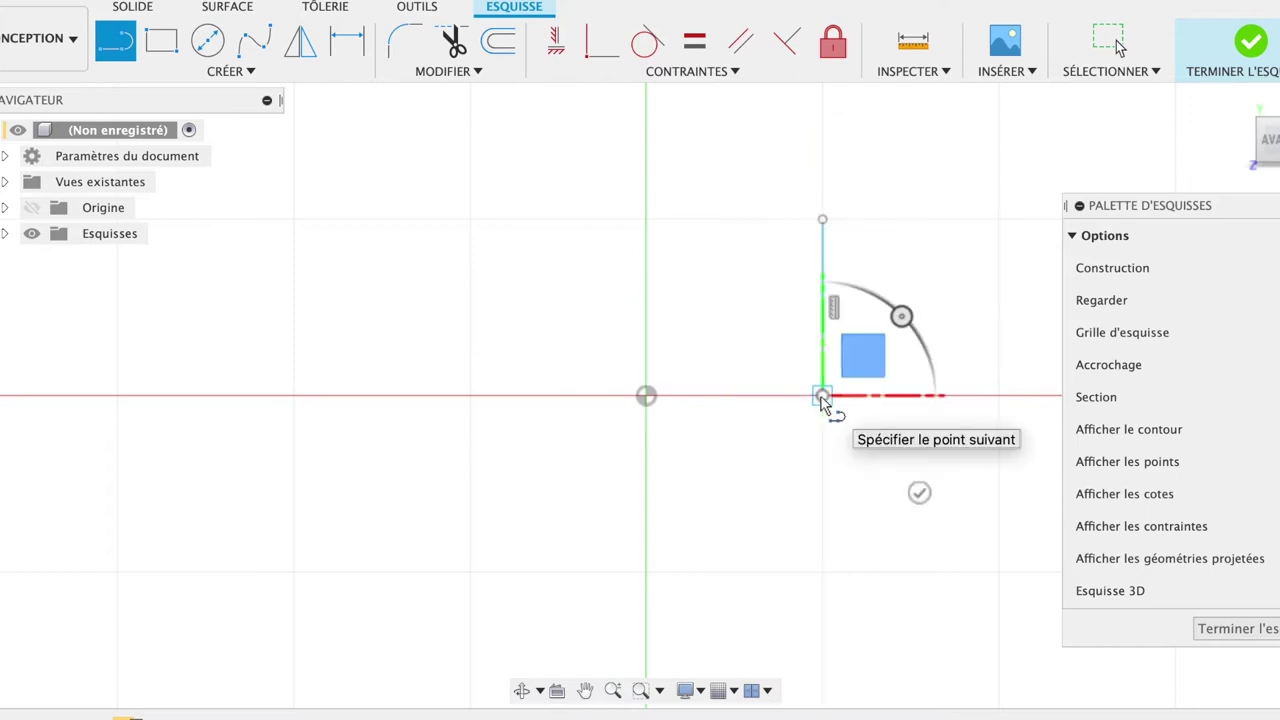
left_click_drag(822, 400, 920, 494)
key("Escape")
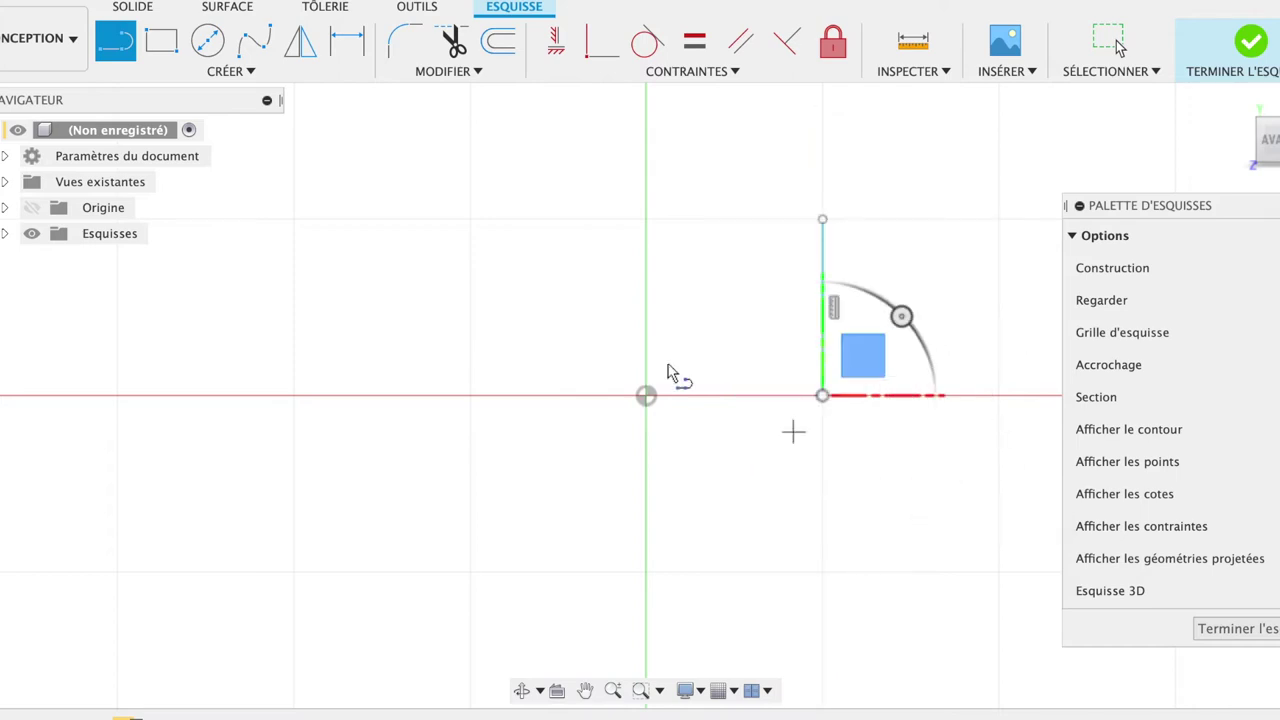
Draw parallel outer and inner three-point arcs from the line's base to the vertical axis.
left_click(228, 72)
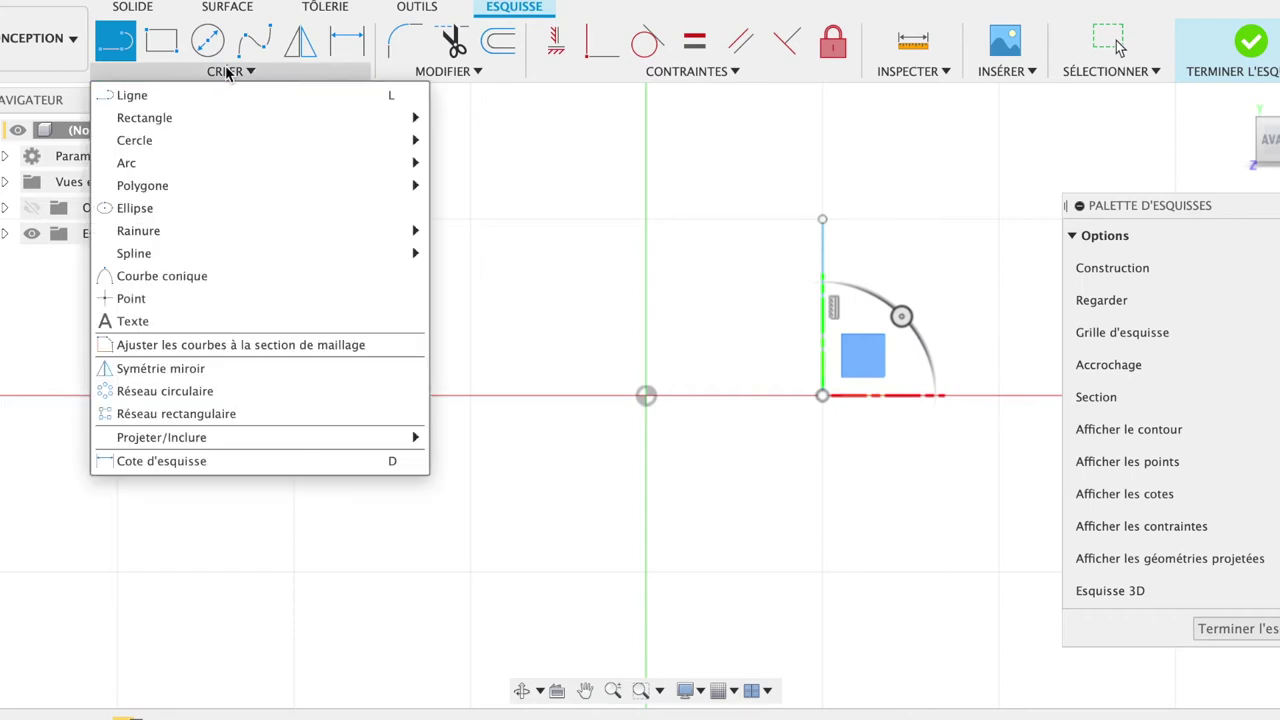
mouse_move(126, 163)
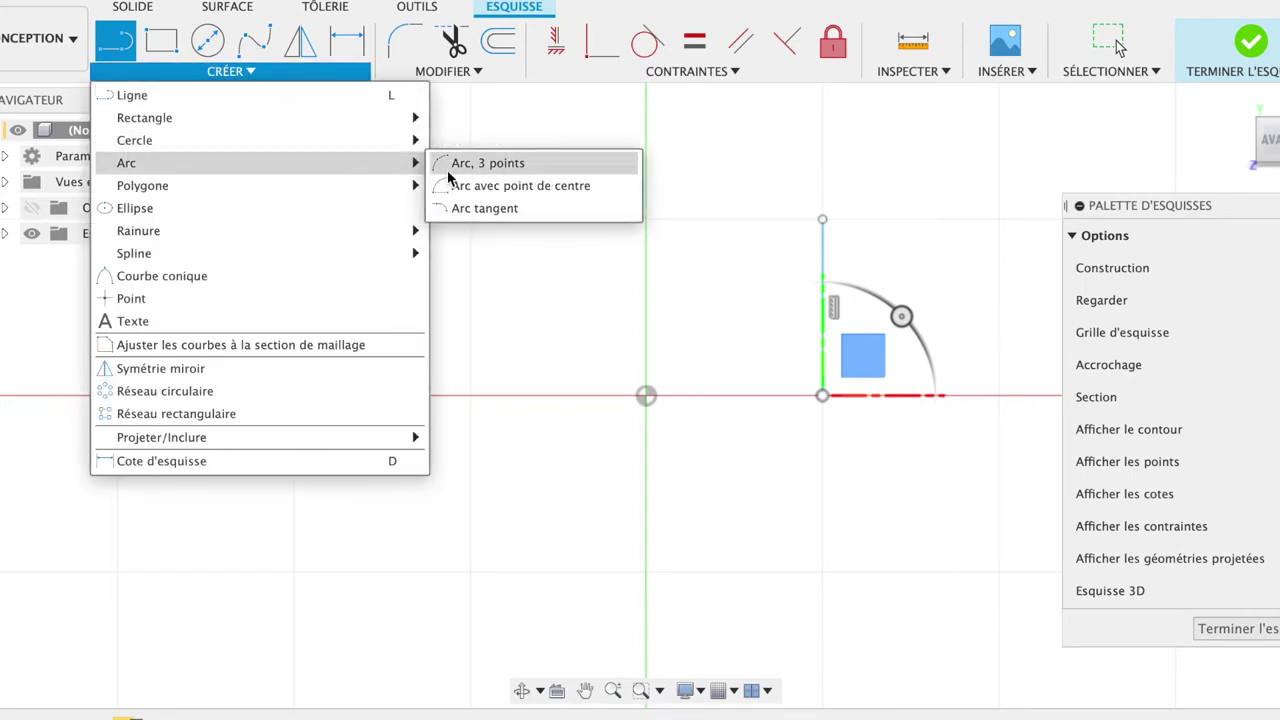
left_click(466, 165)
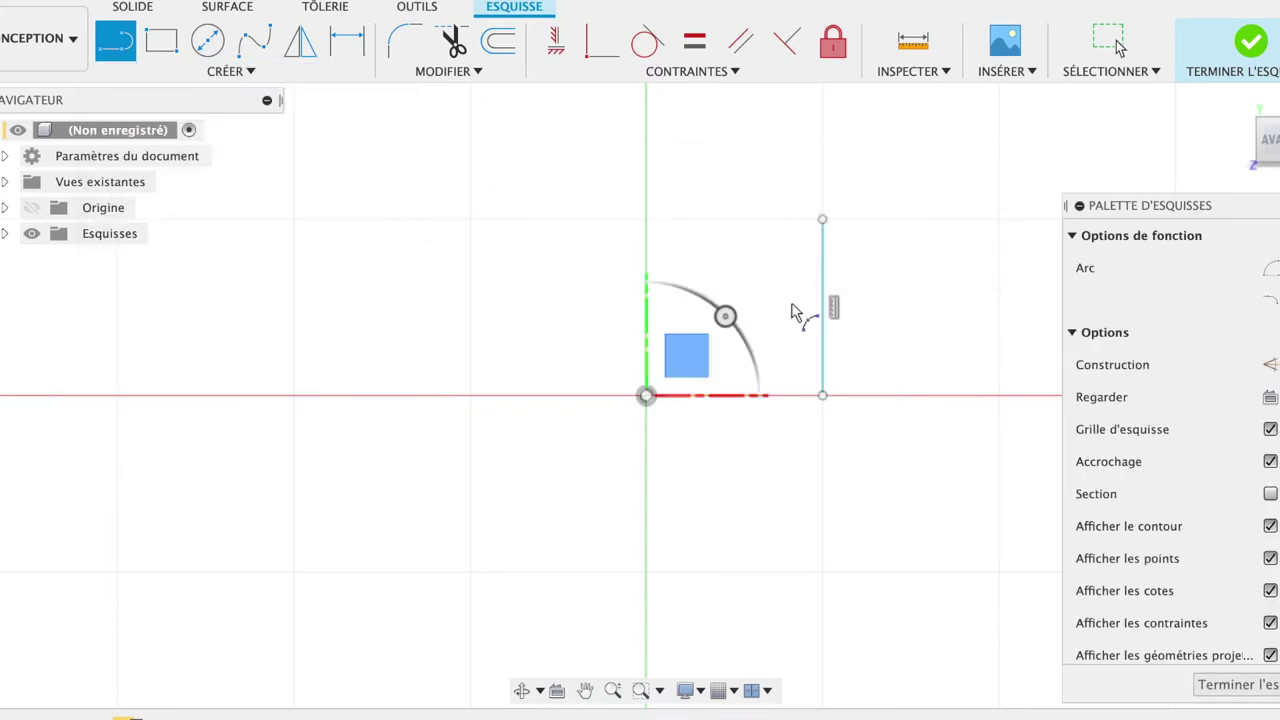
left_click(821, 398)
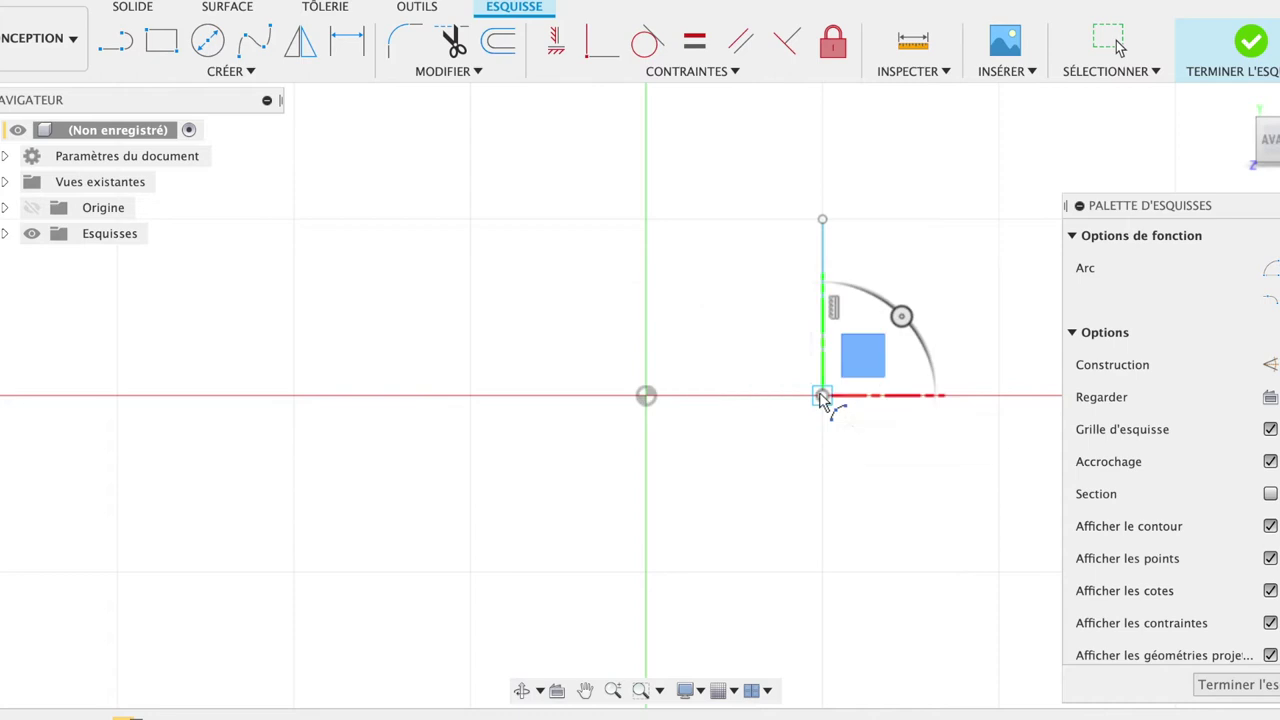
left_click(646, 573)
left_click(722, 562)
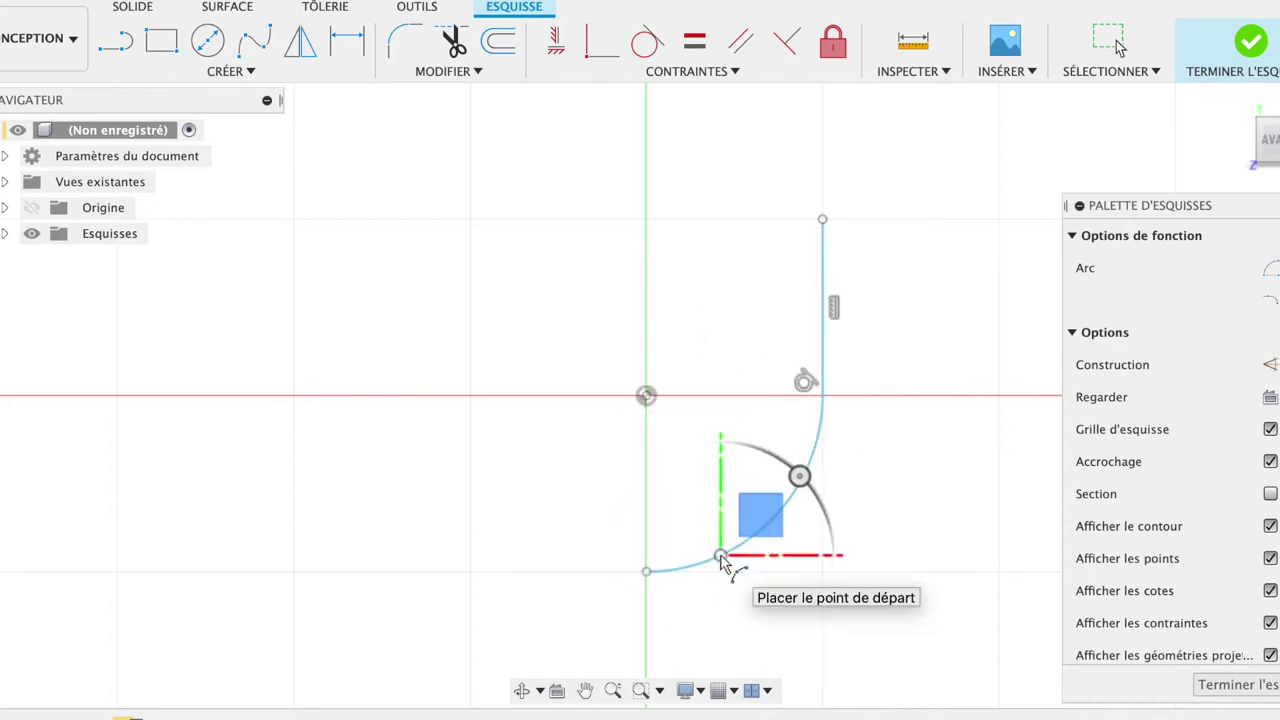
left_click(646, 555)
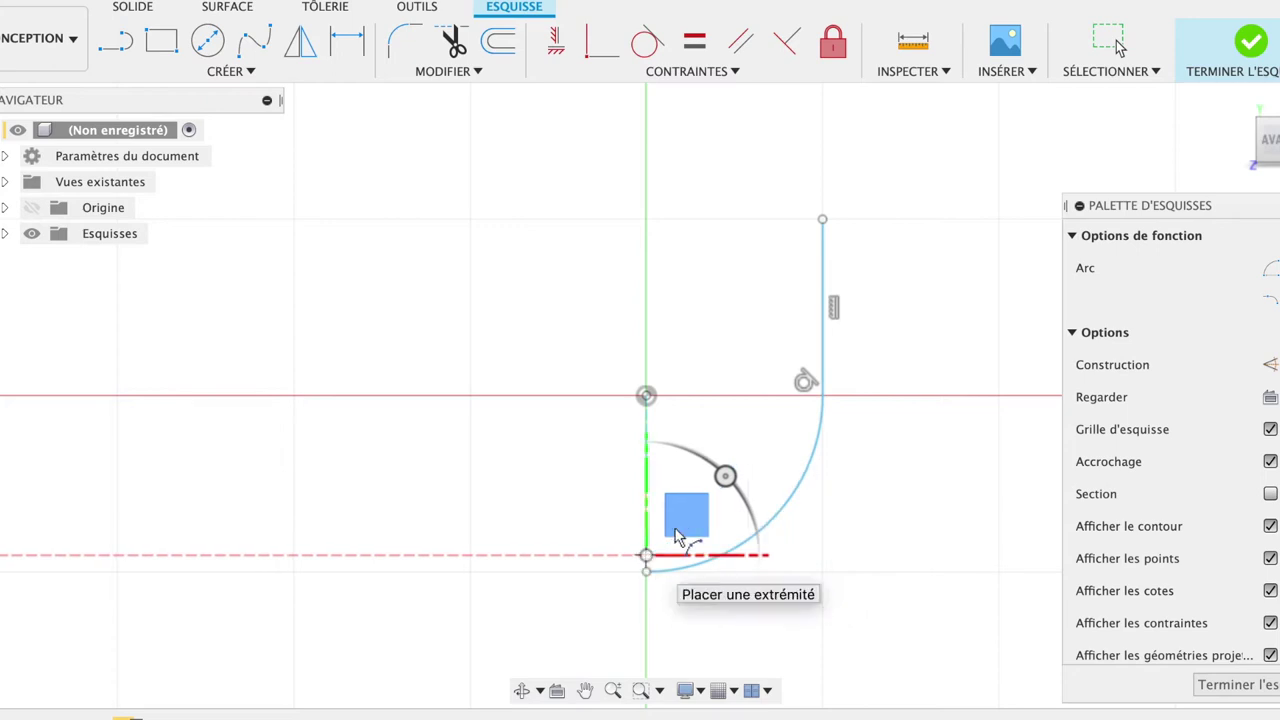
left_click(800, 394)
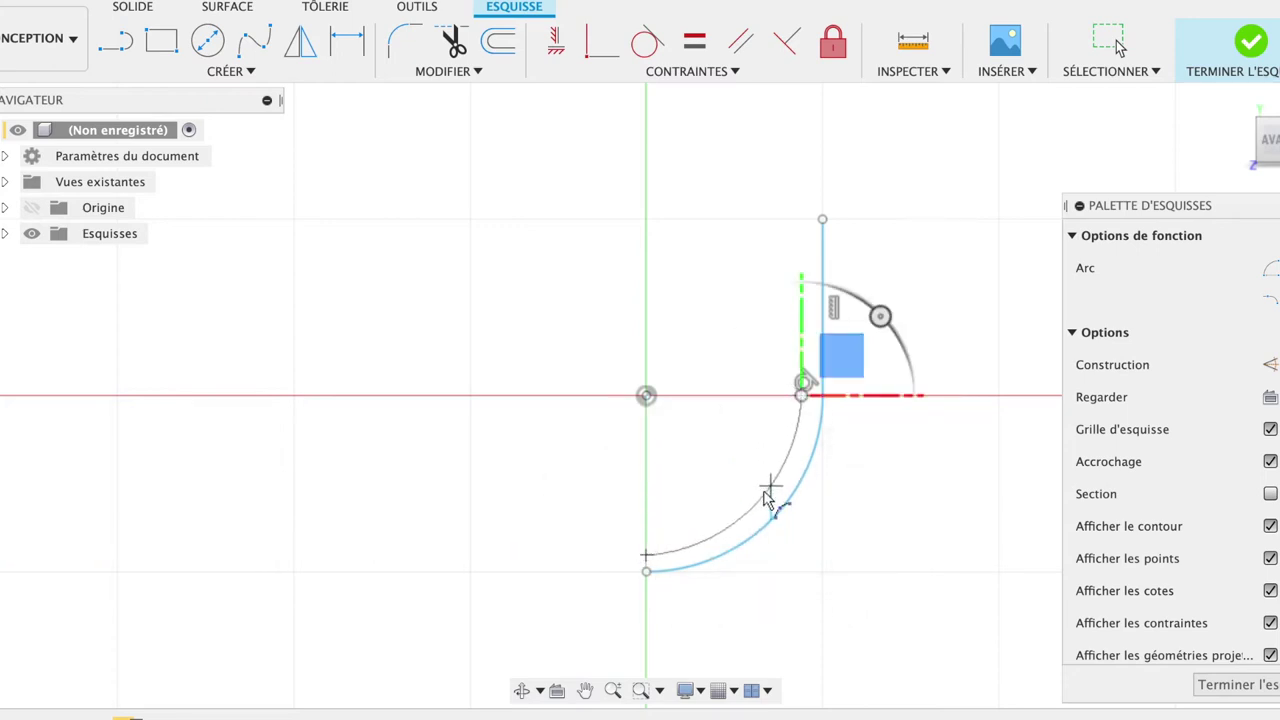
left_click(763, 498)
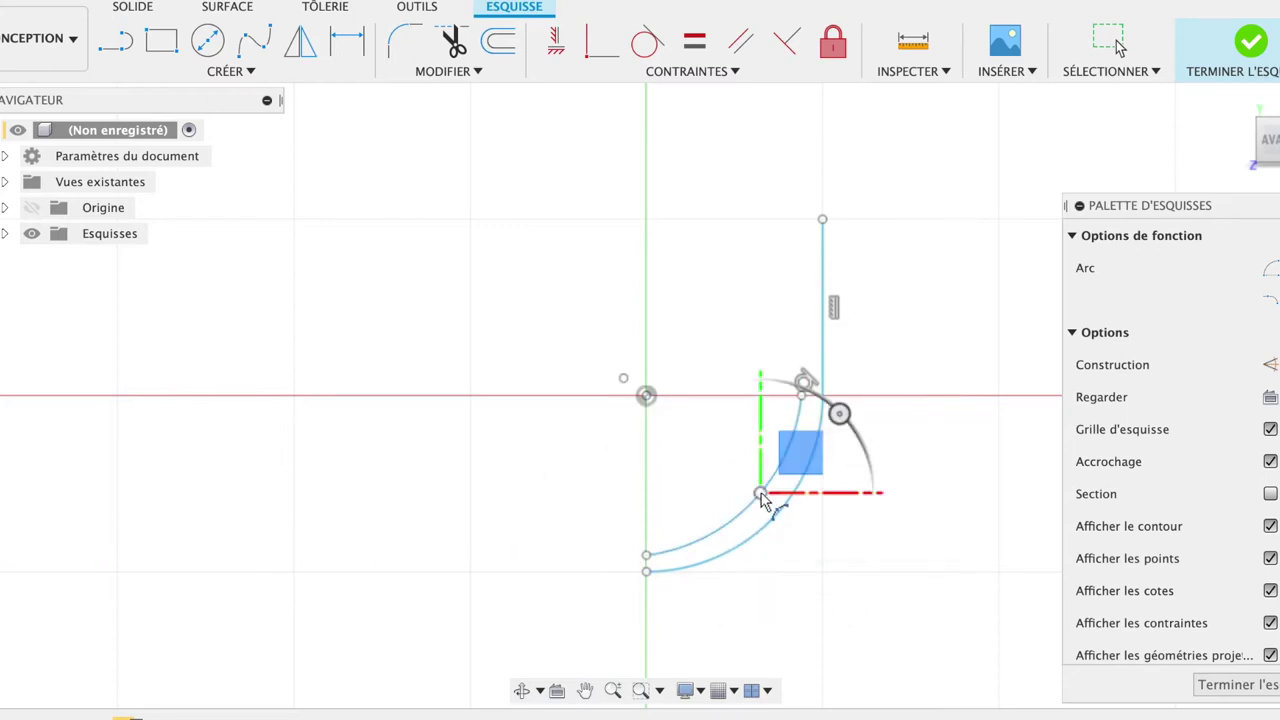
left_click(118, 42)
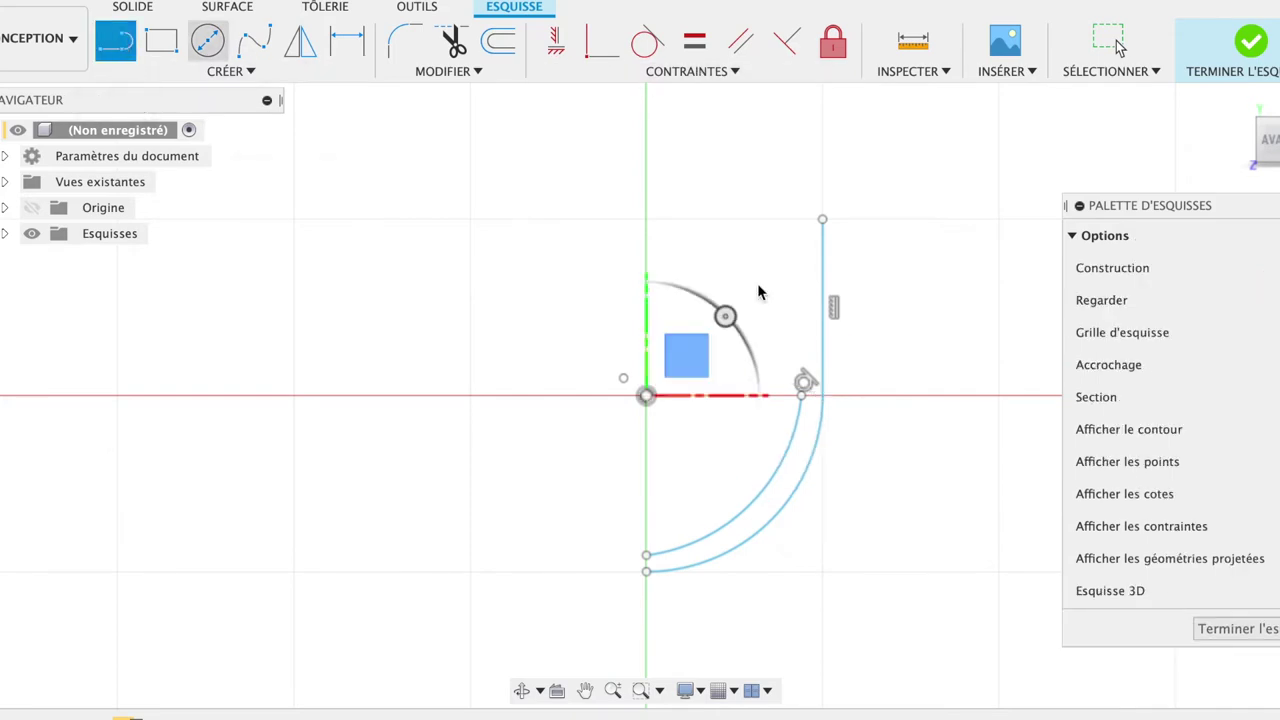
Draw the parallel inner vertical line and round off the top with a three-point arc.
left_click(801, 395)
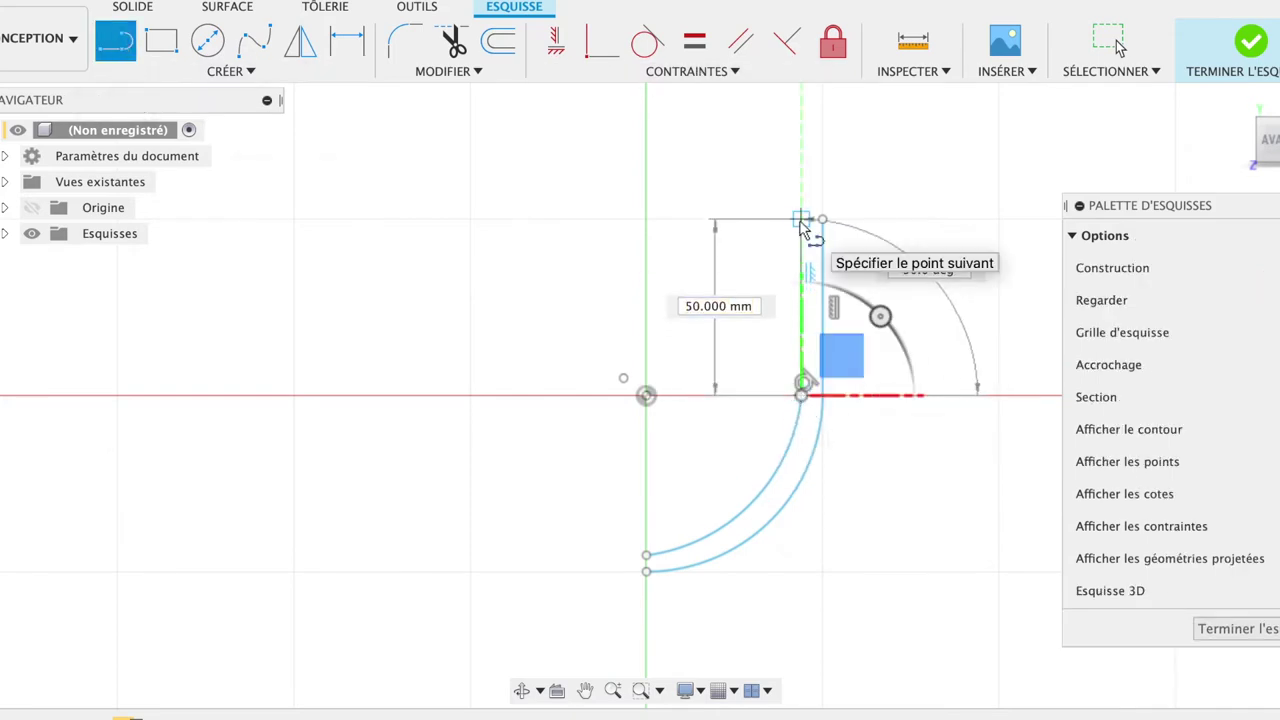
left_click(801, 219)
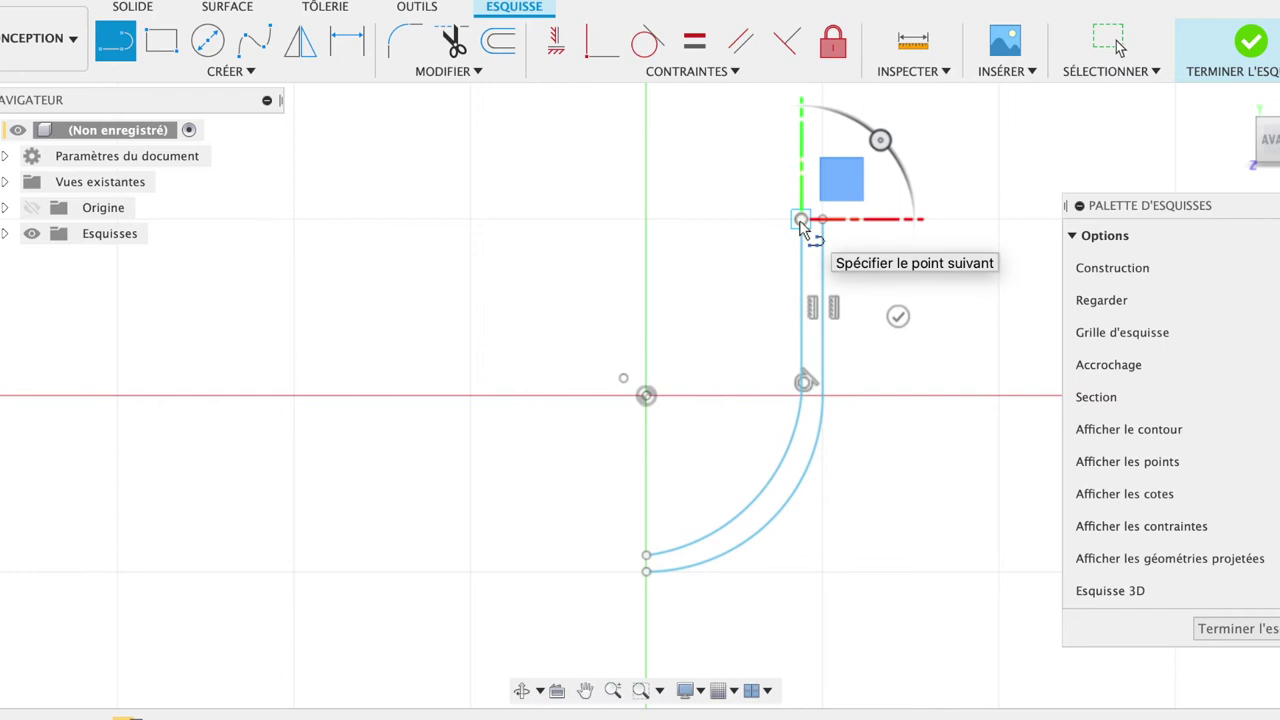
left_click(898, 316)
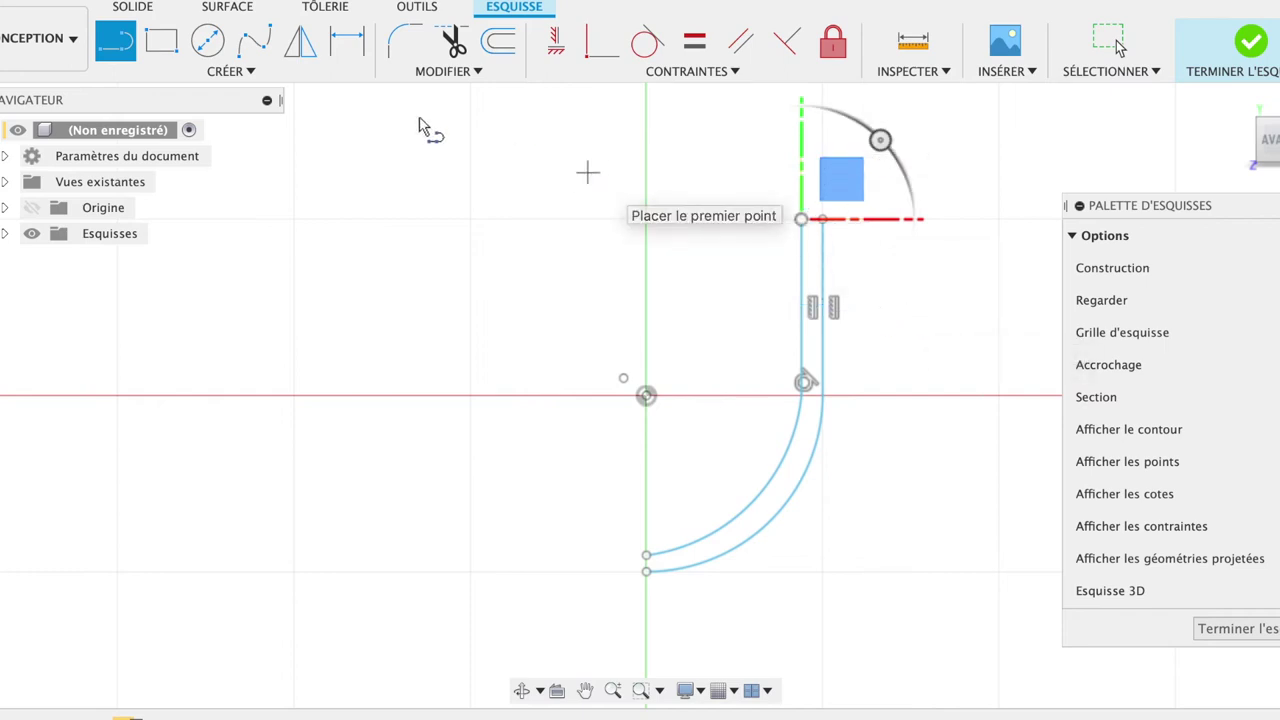
left_click(247, 71)
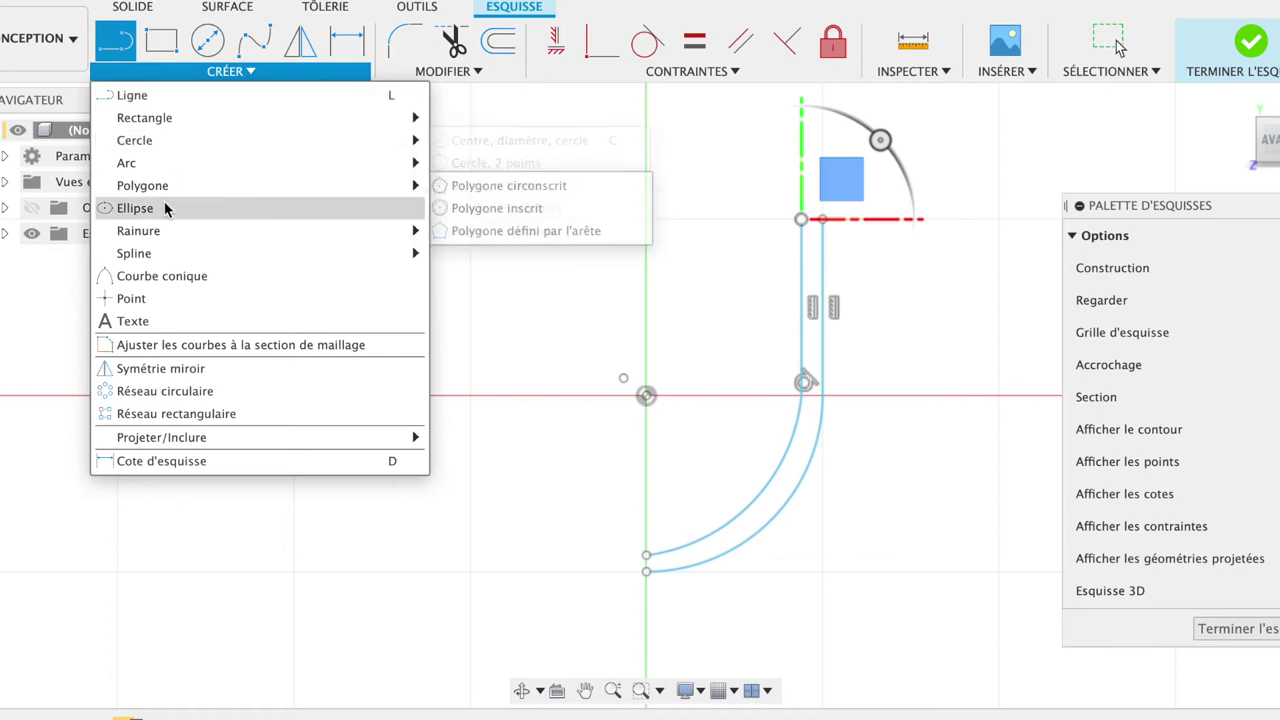
mouse_move(126, 163)
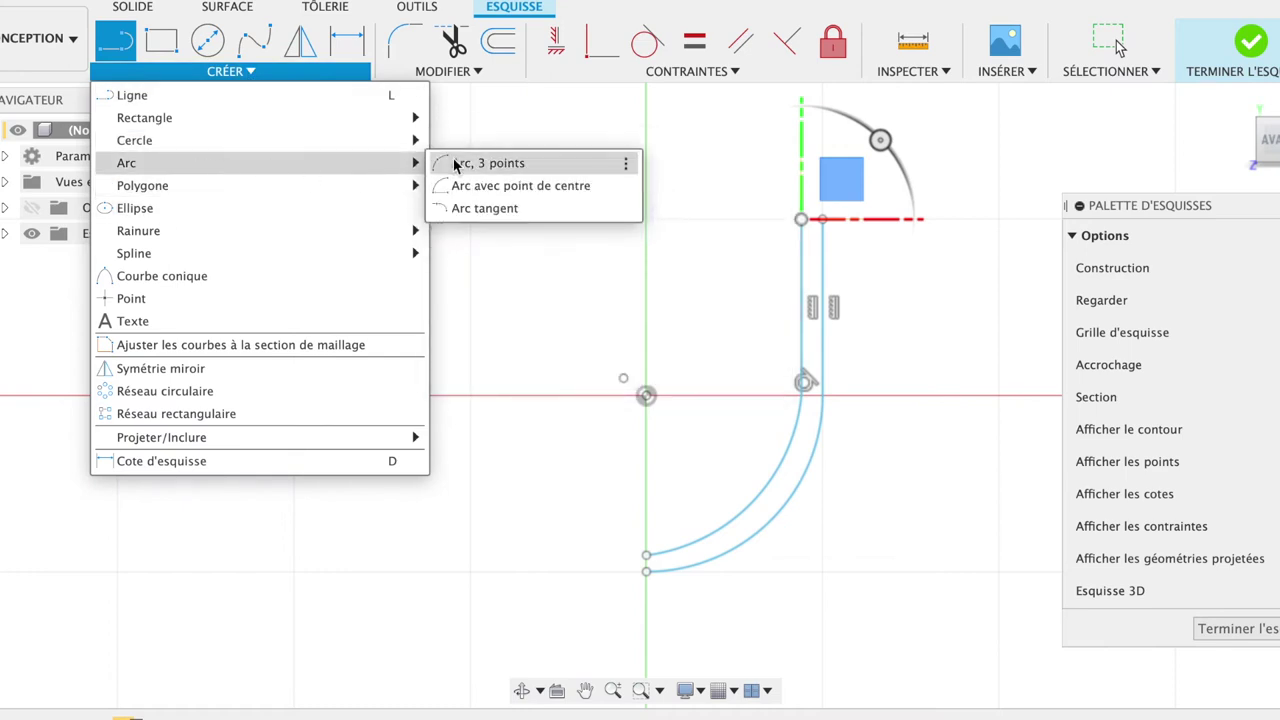
left_click(458, 163)
left_click(803, 218)
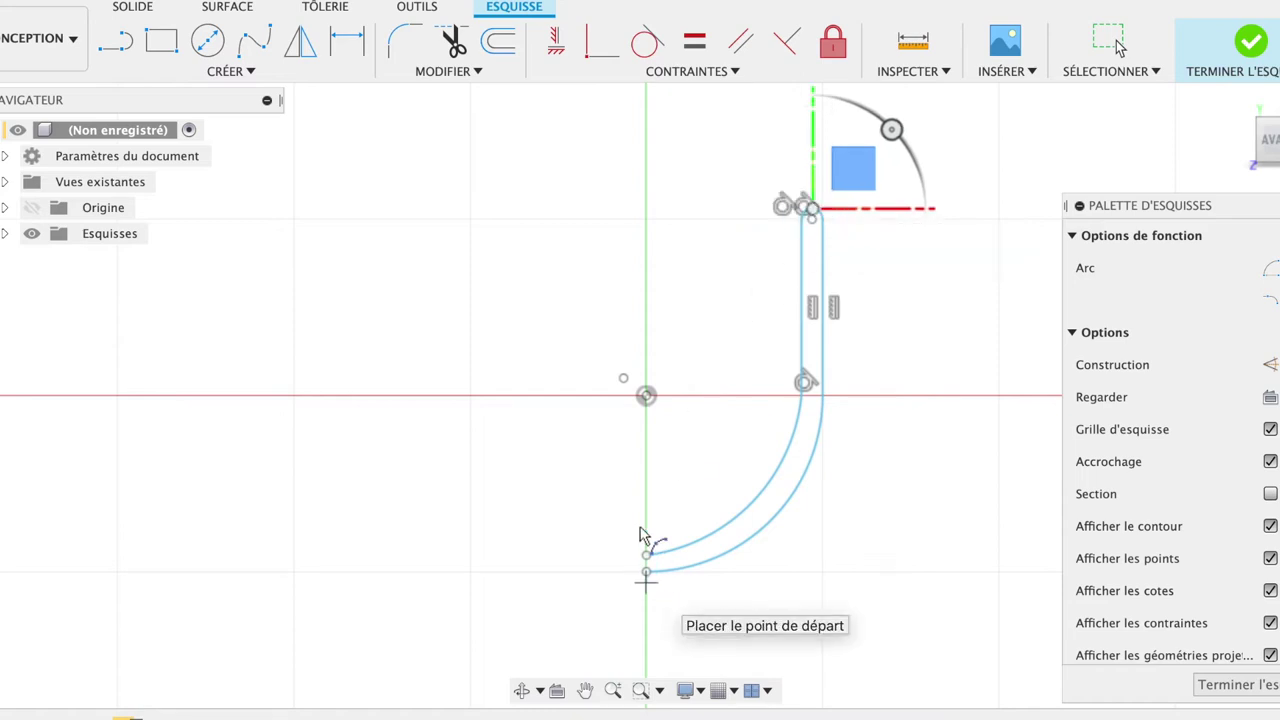
Close the profile's bottom with a short line on the axis and finish the sketch.
left_click(115, 42)
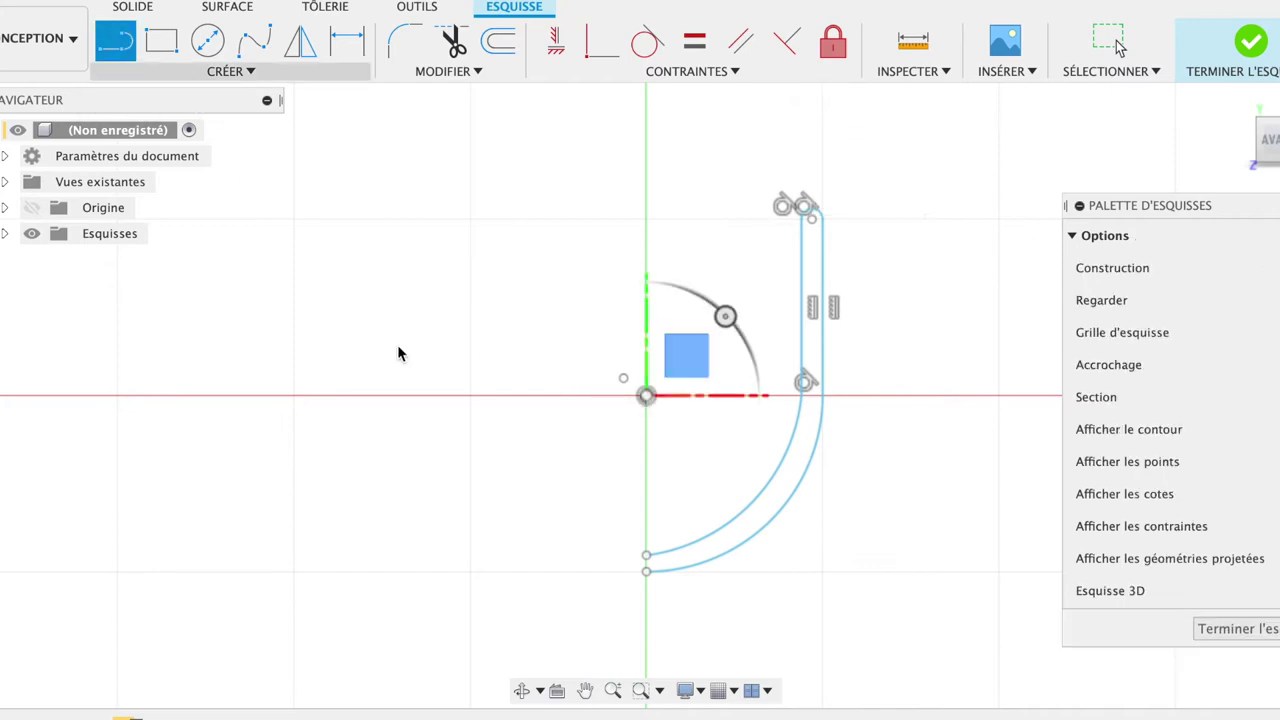
left_click(647, 556)
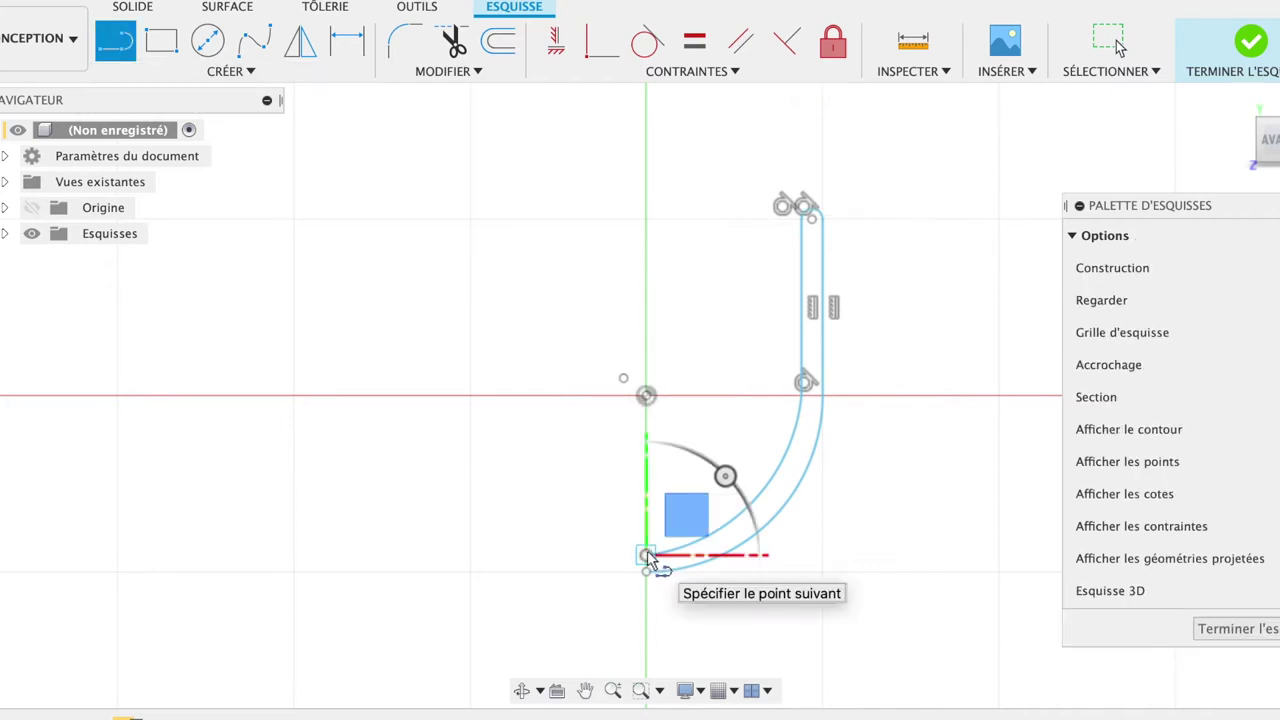
left_click(647, 571)
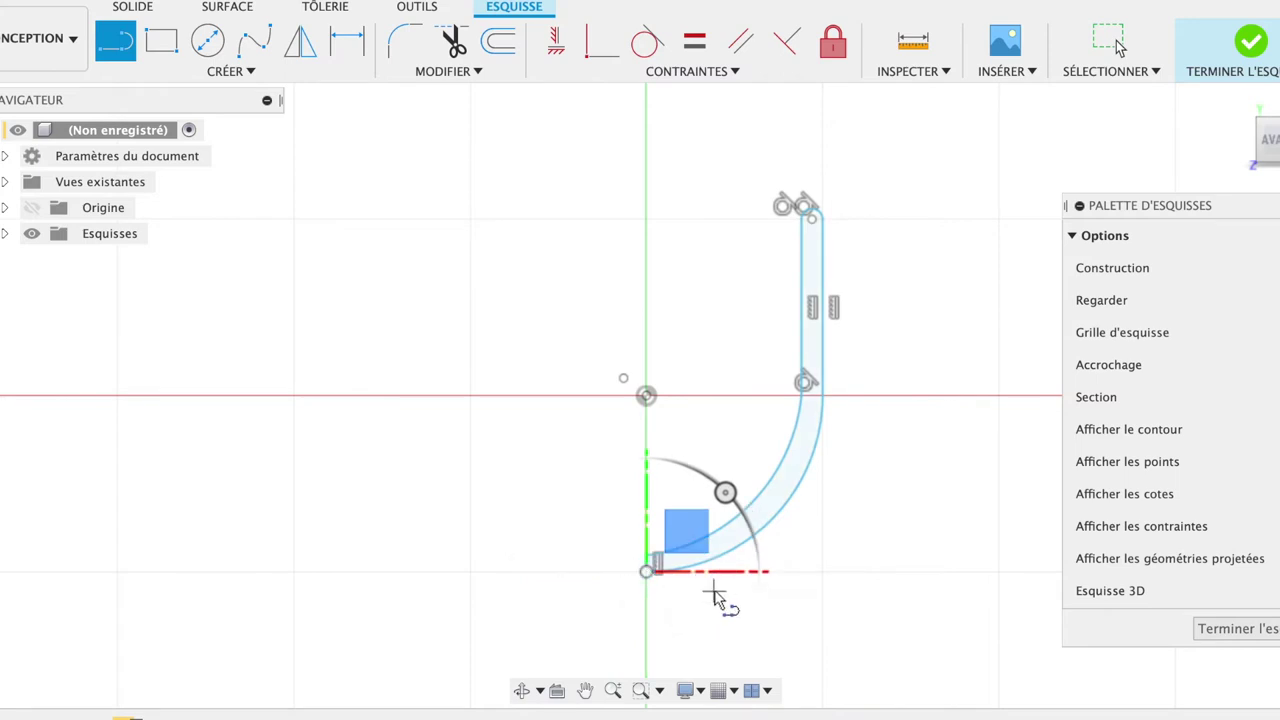
left_click(1210, 627)
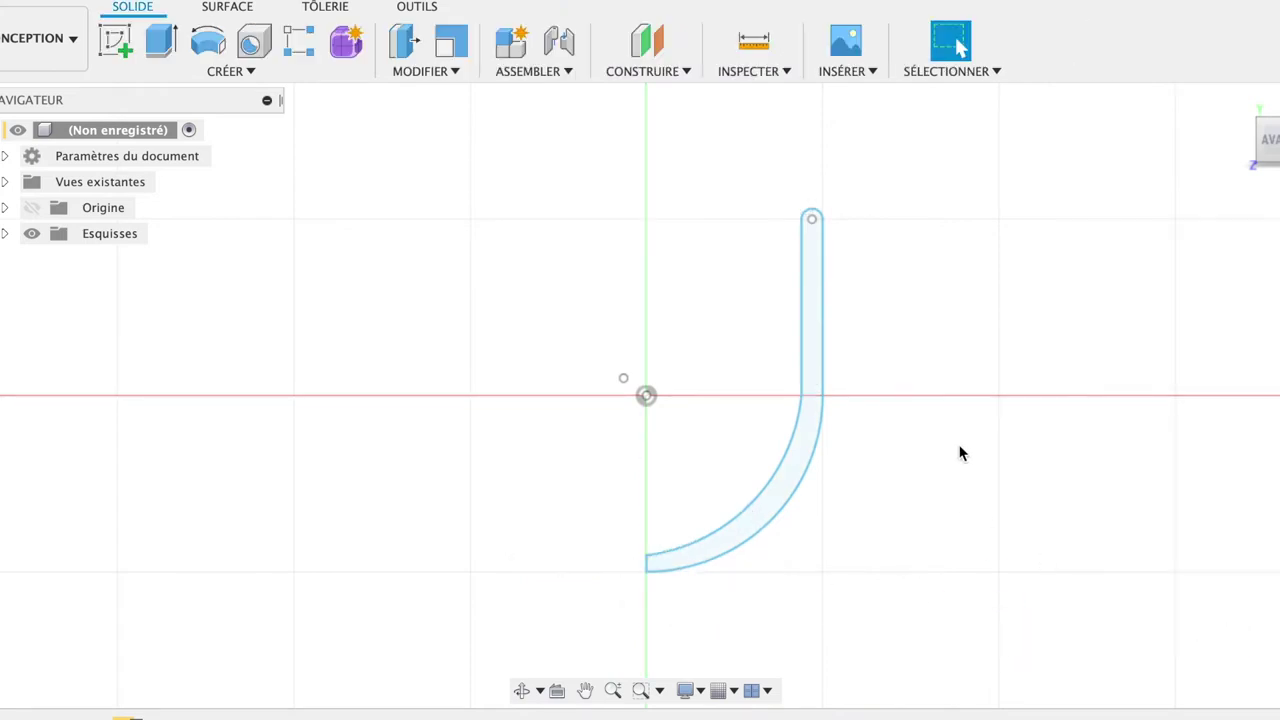
Revolve the closed wall profile 360° around the vertical axis into a solid cup body.
left_click(811, 458)
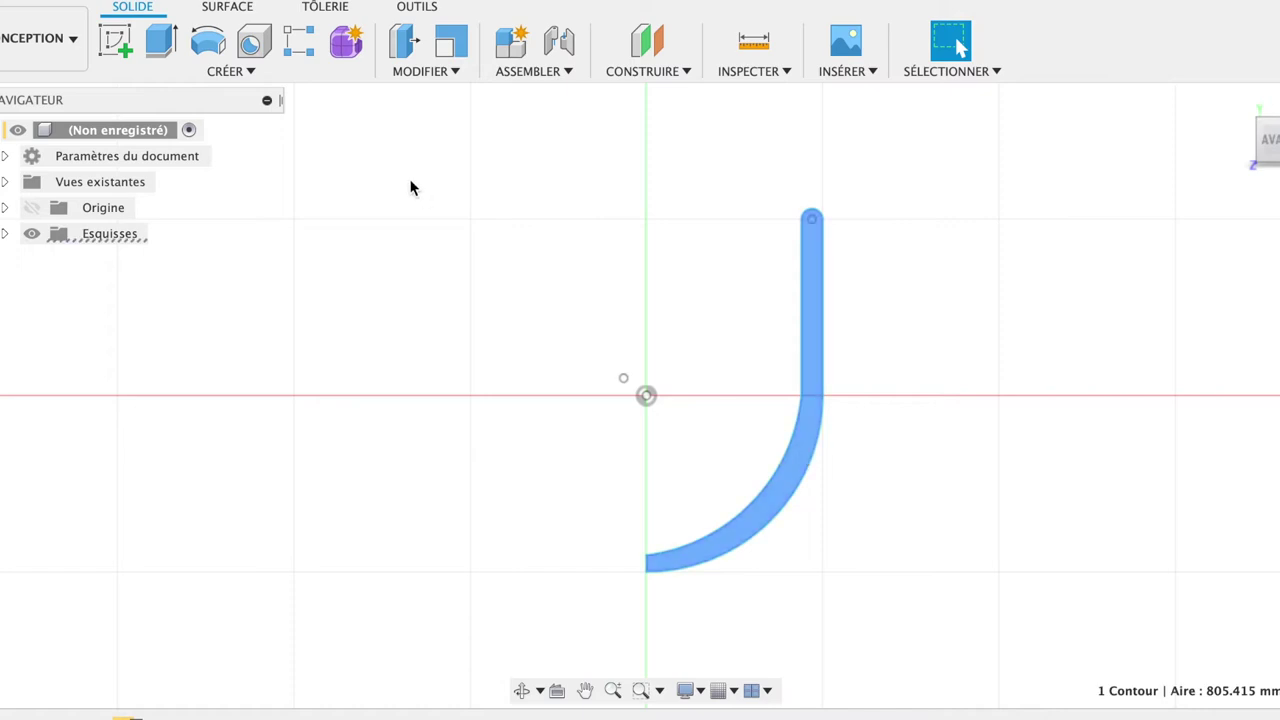
left_click(211, 46)
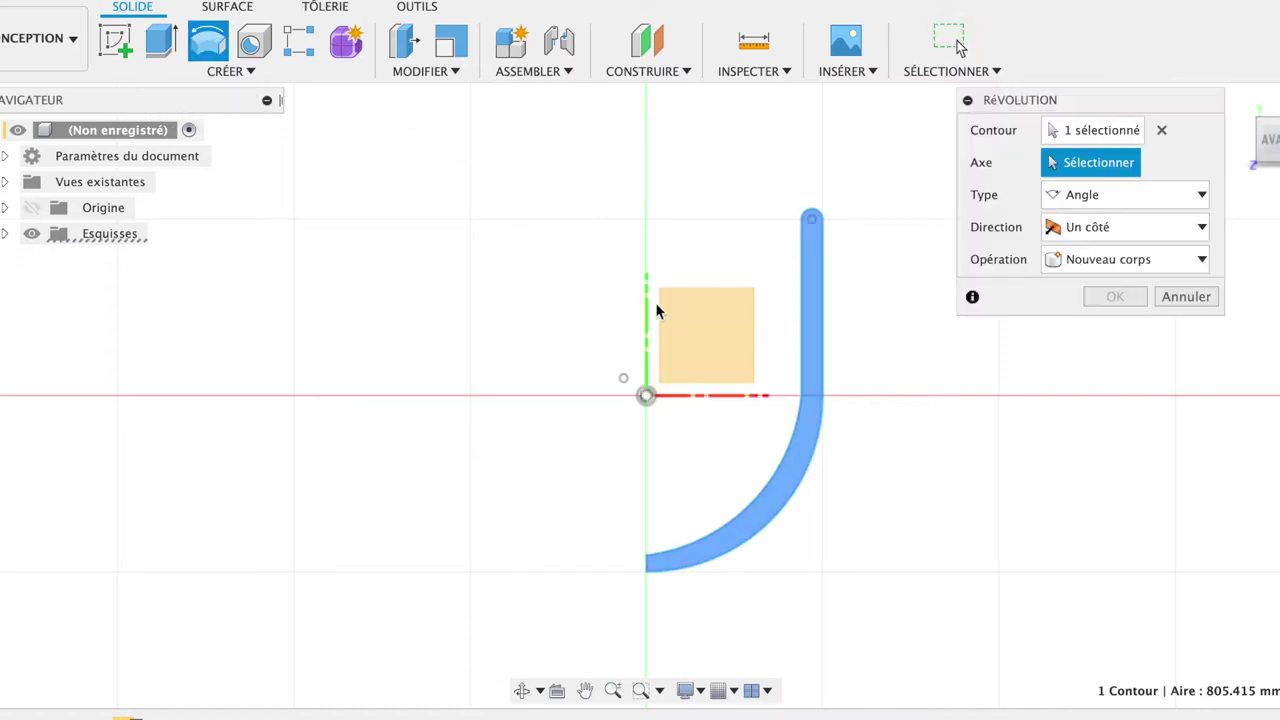
left_click(645, 318)
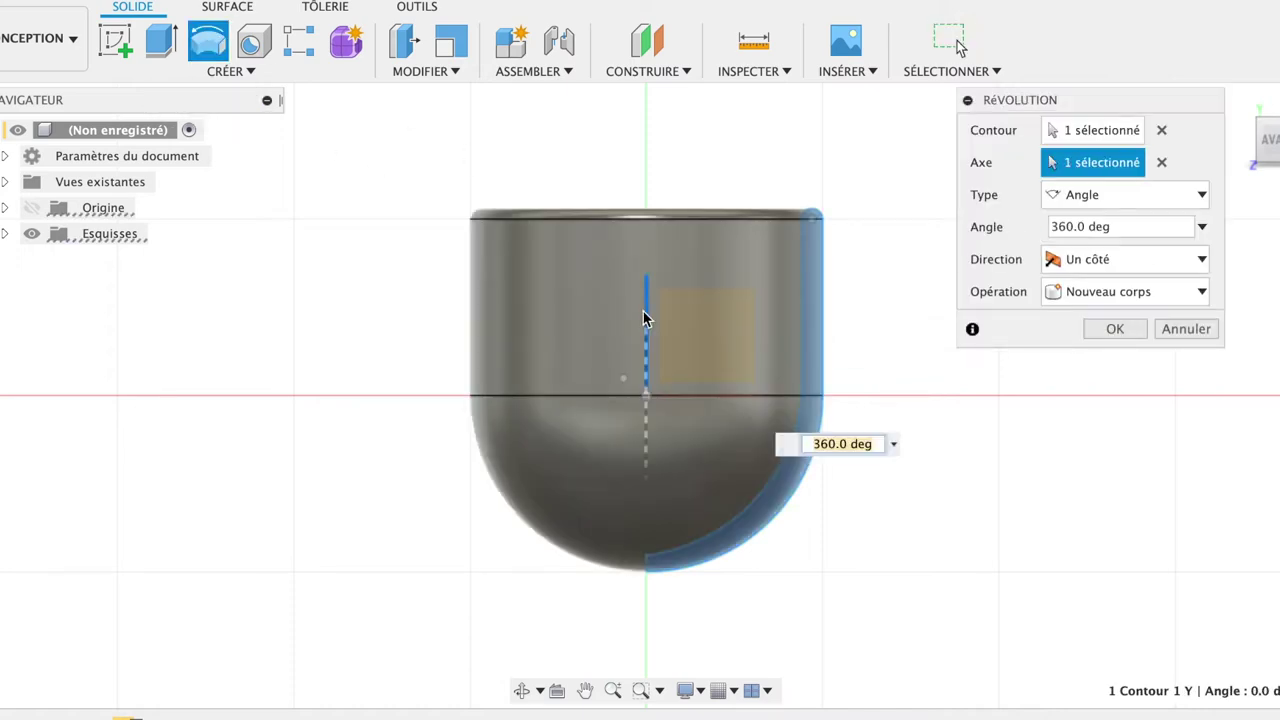
left_click(1128, 329)
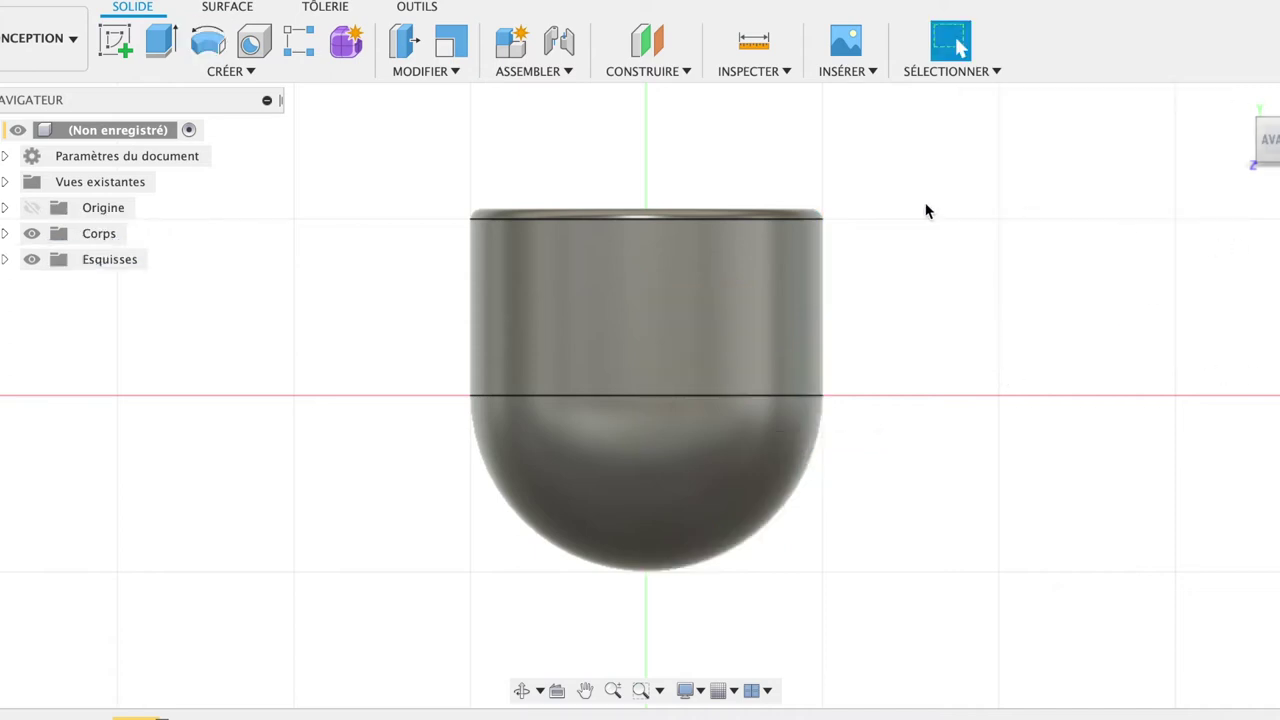
mouse_move(1266, 140)
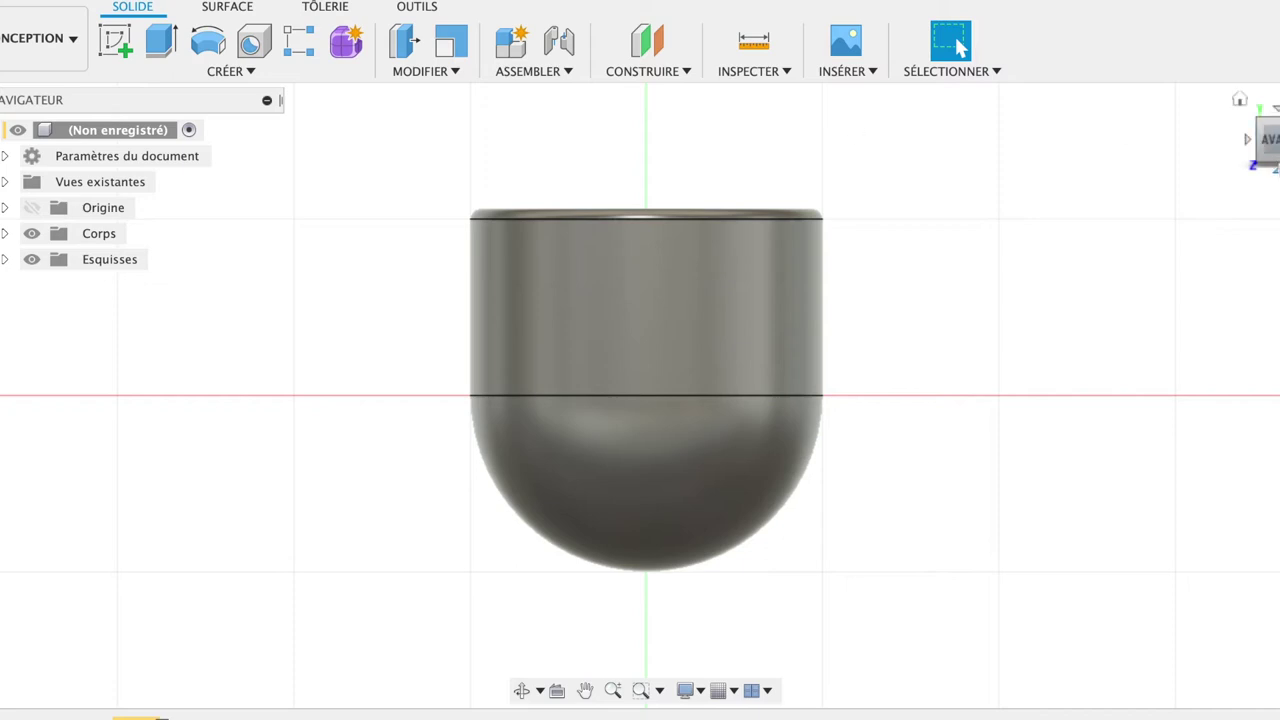
From the right-side view, start a new sketch on an origin plane.
left_click(1275, 140)
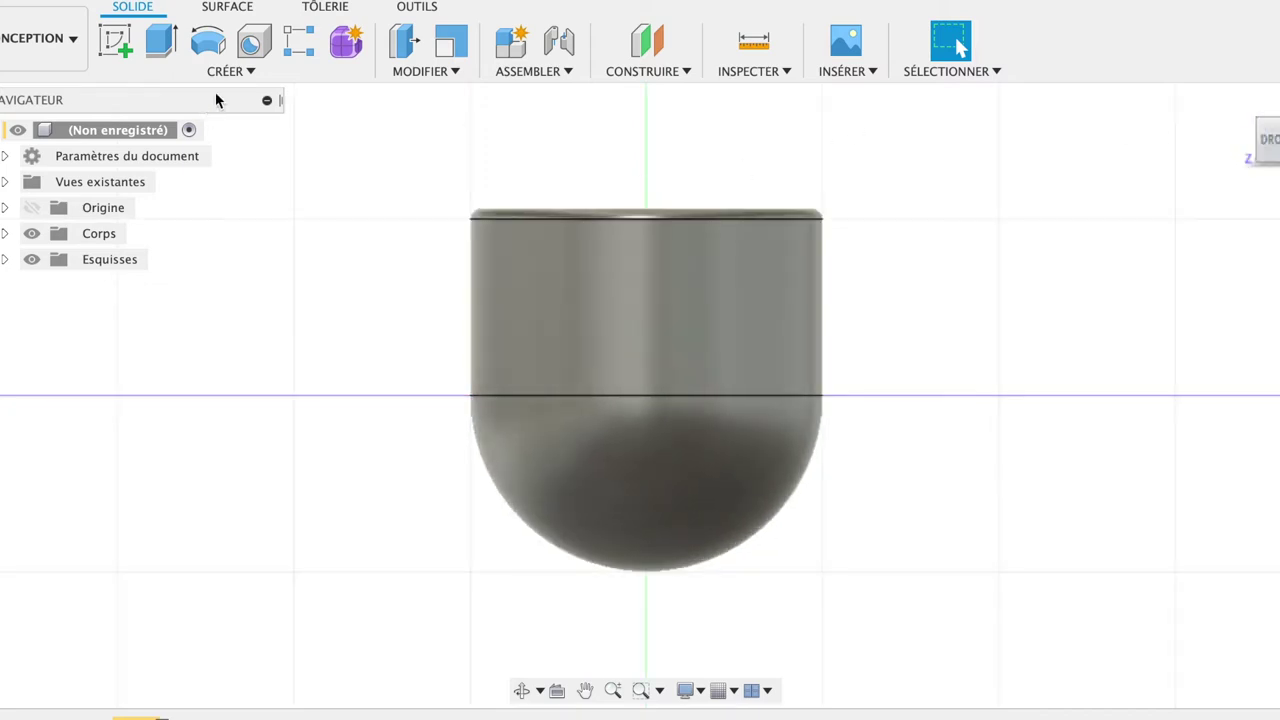
left_click(117, 38)
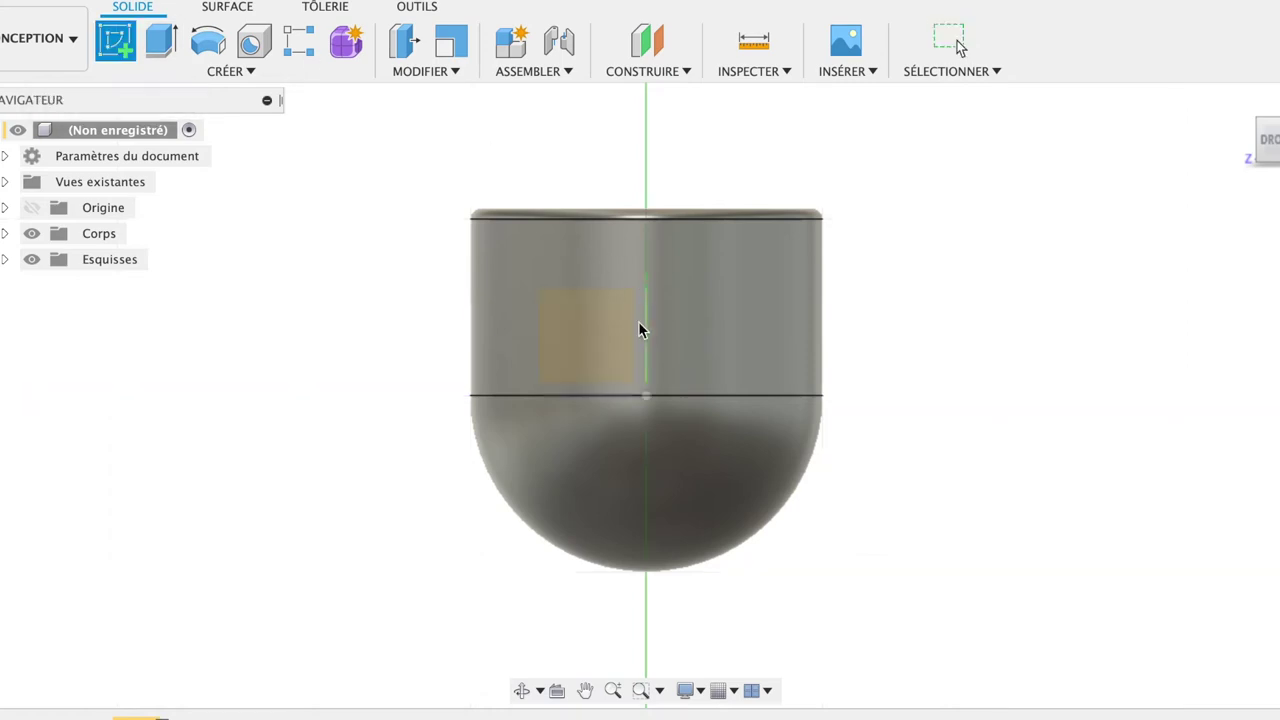
left_click(627, 359)
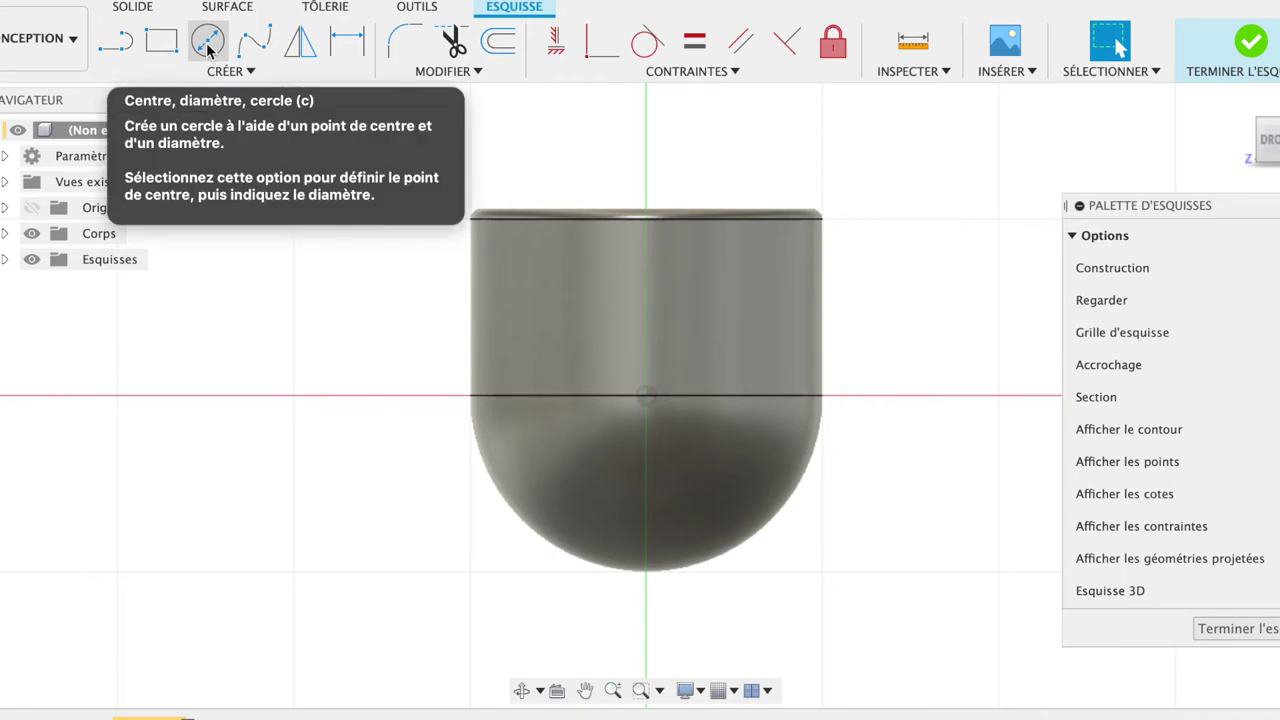
Draw a 15 mm diameter circle centred on the vertical axis and view it from the front.
left_click(208, 42)
left_click(646, 396)
left_click(645, 283)
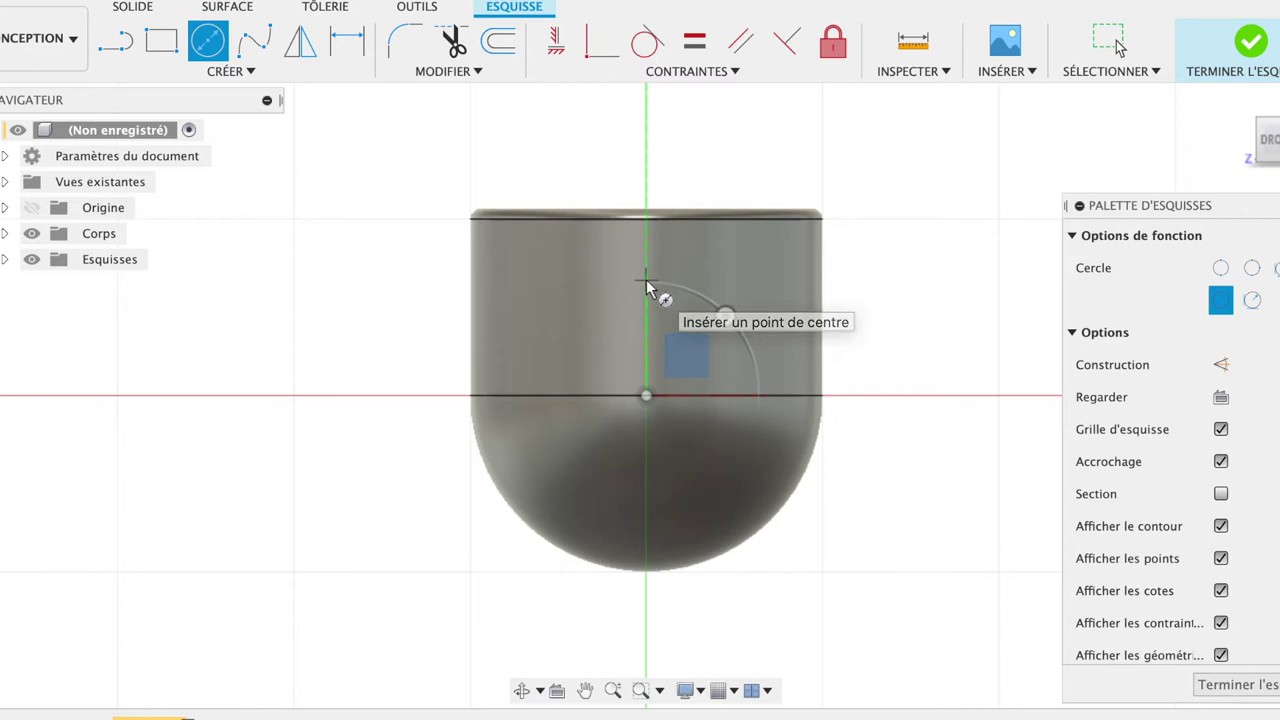
left_click(646, 281)
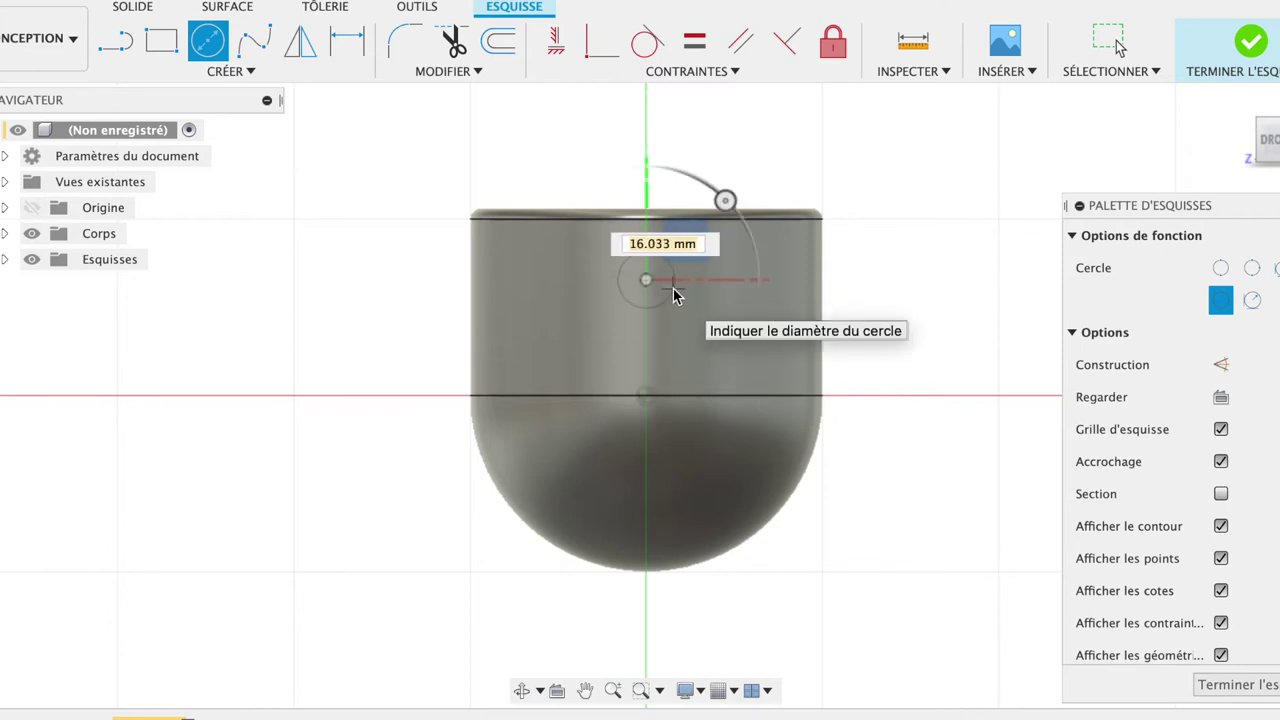
type("15")
key("Return")
key("Escape")
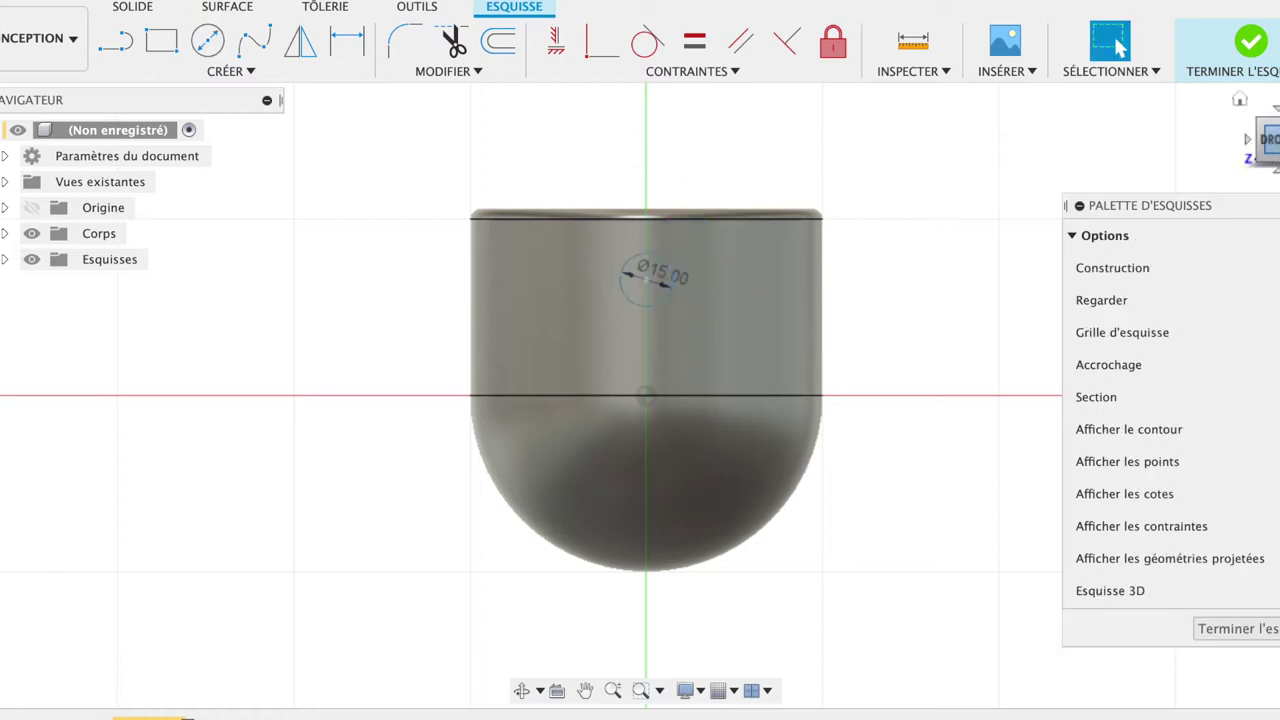
left_click(1248, 145)
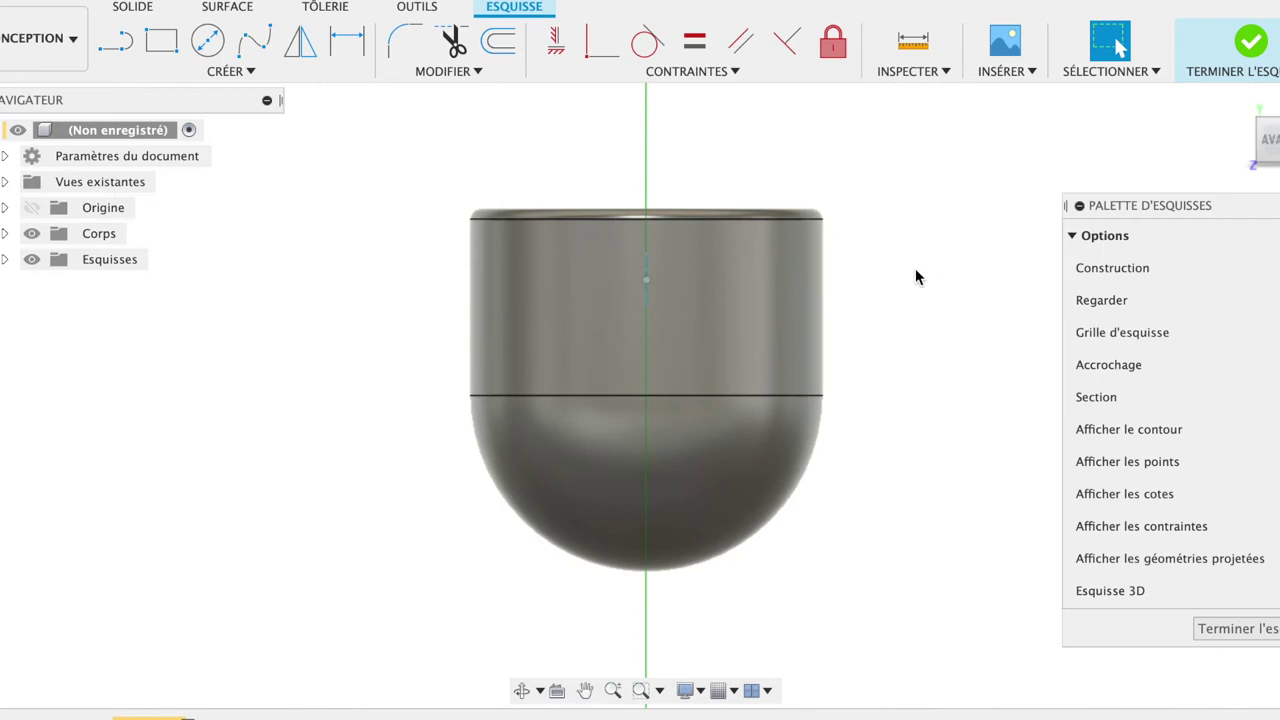
Cancel a trial three-point arc at the cup's right edge and finish the circle sketch.
left_click(238, 71)
mouse_move(160, 163)
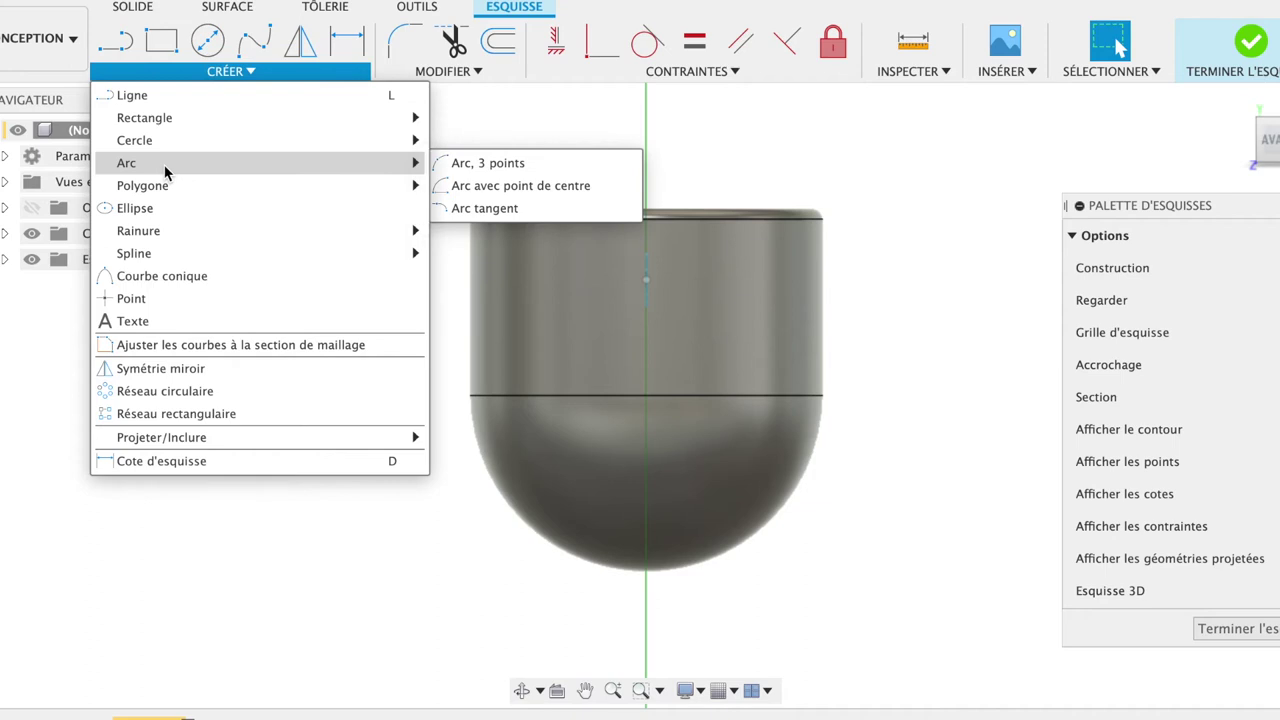
left_click(620, 163)
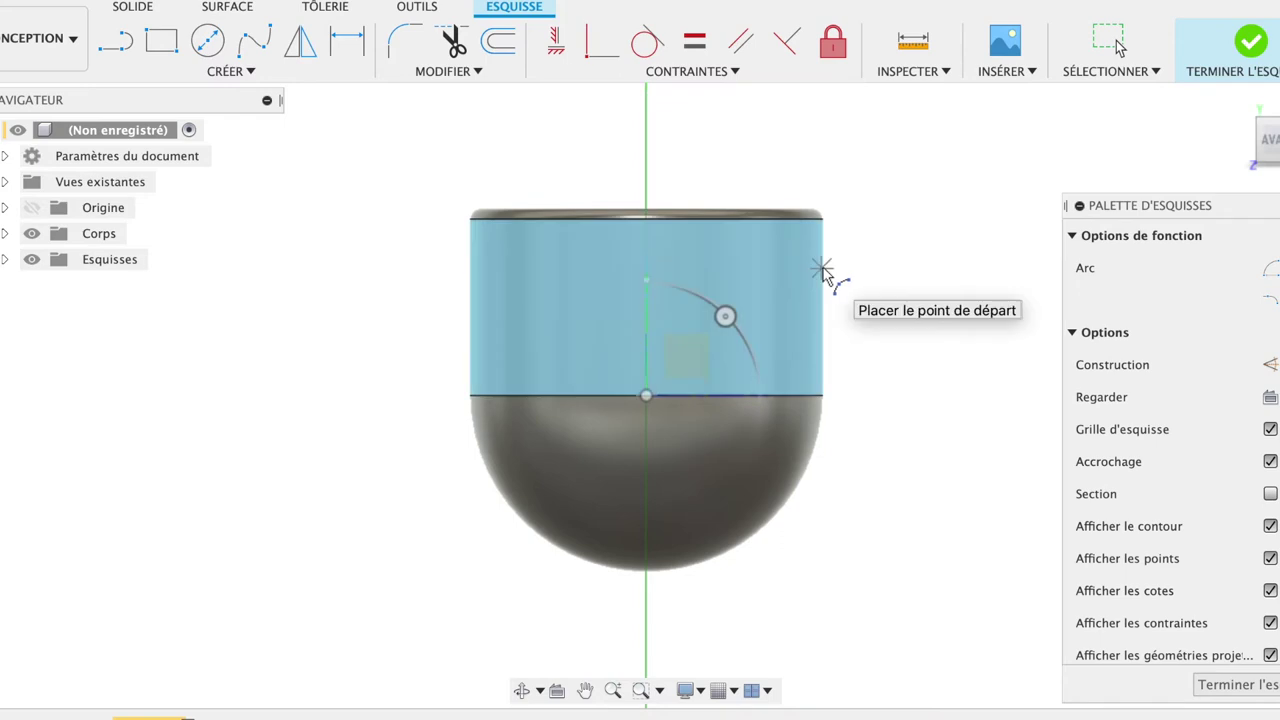
left_click(822, 268)
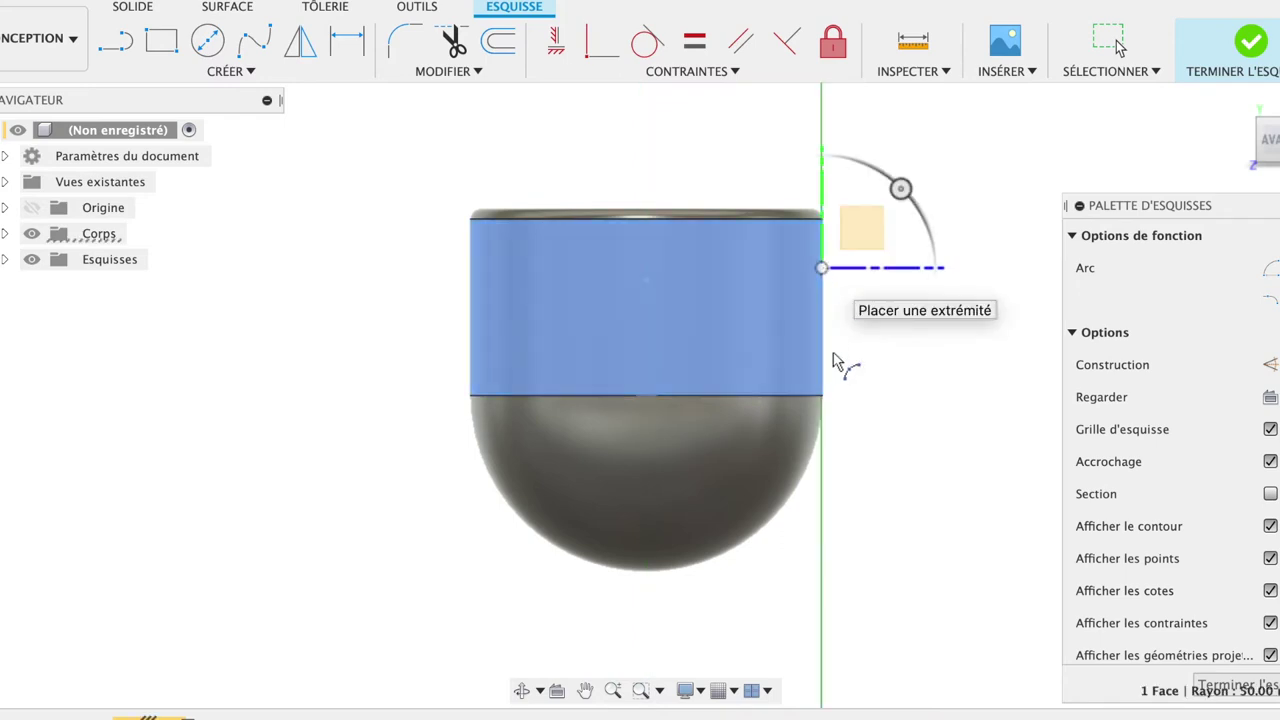
left_click(821, 414)
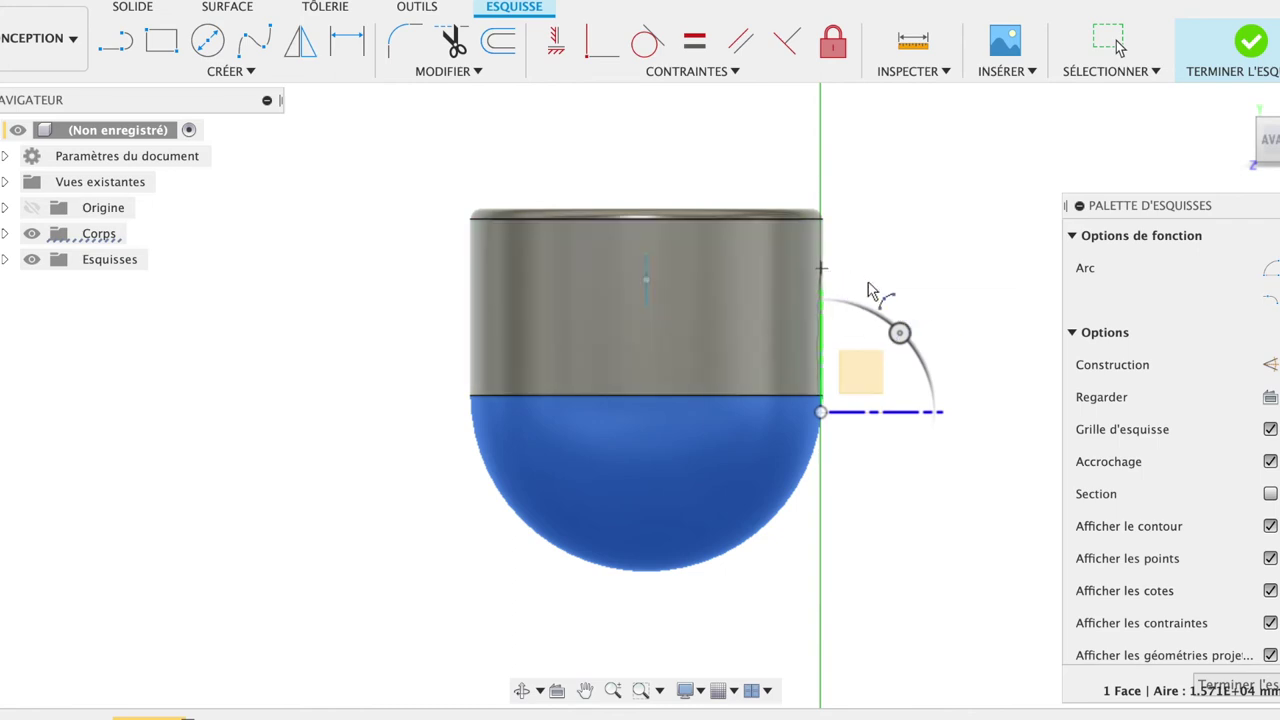
key("Escape")
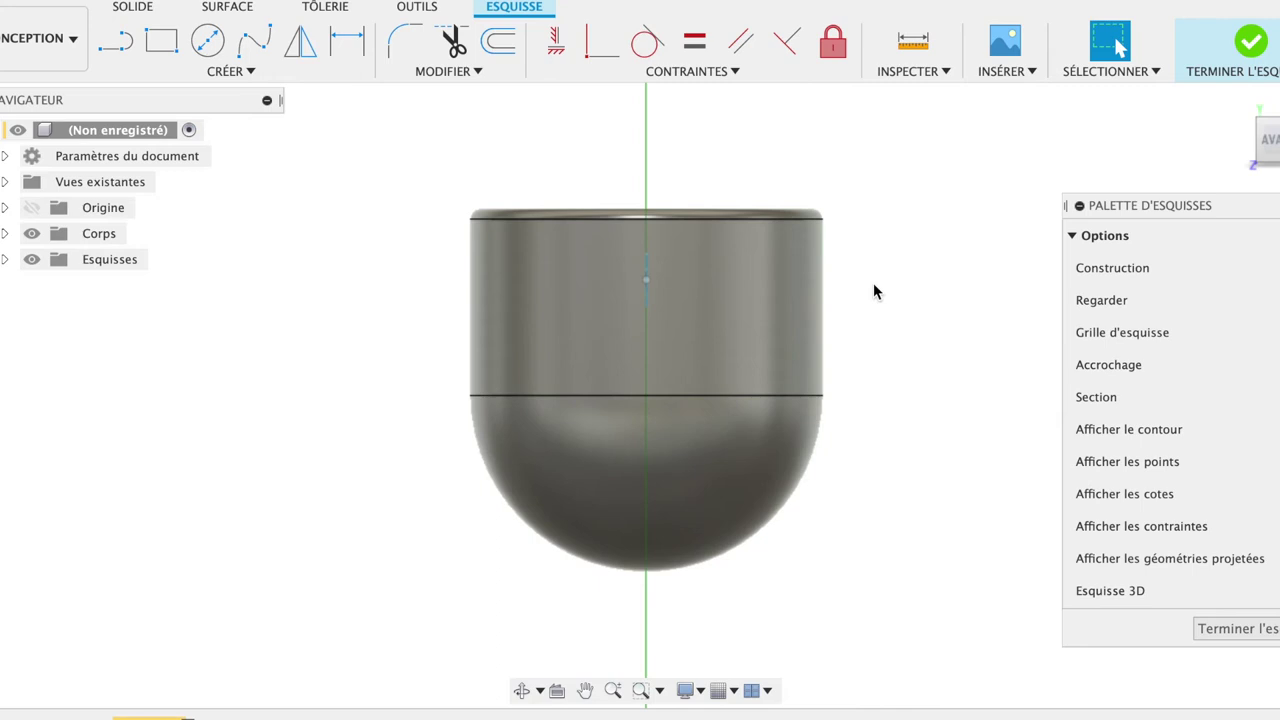
left_click(1265, 630)
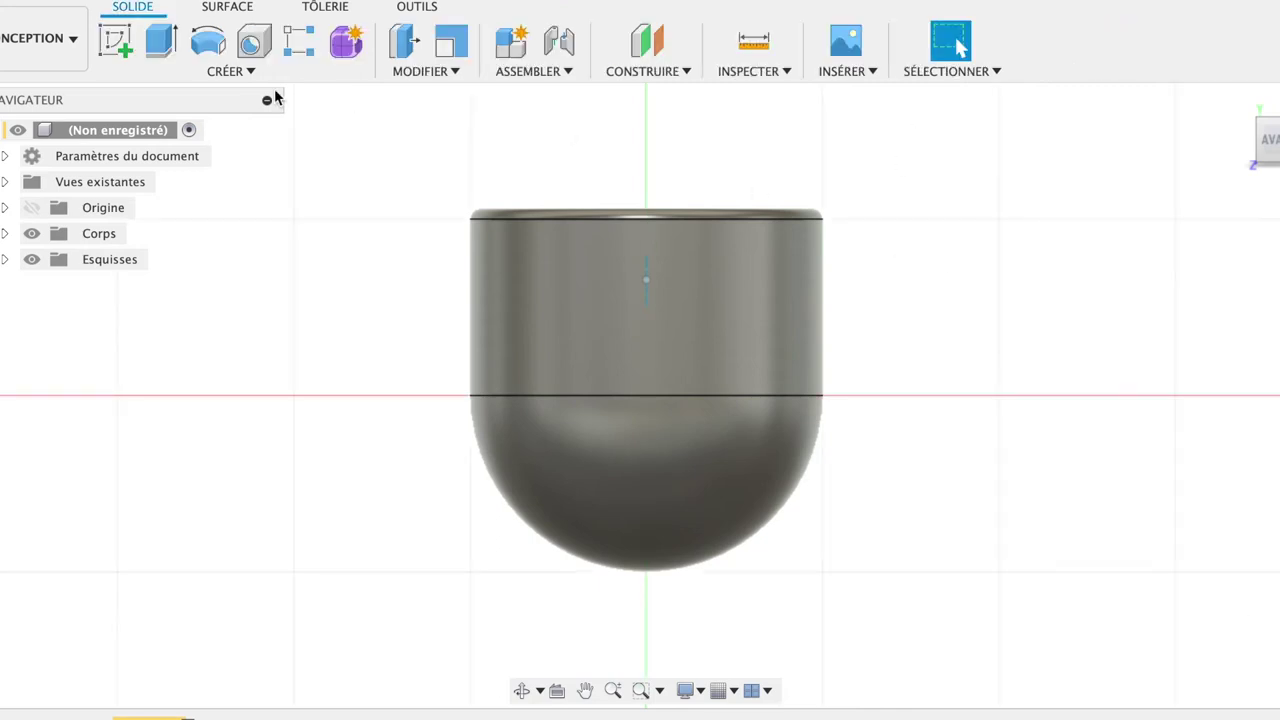
left_click(108, 38)
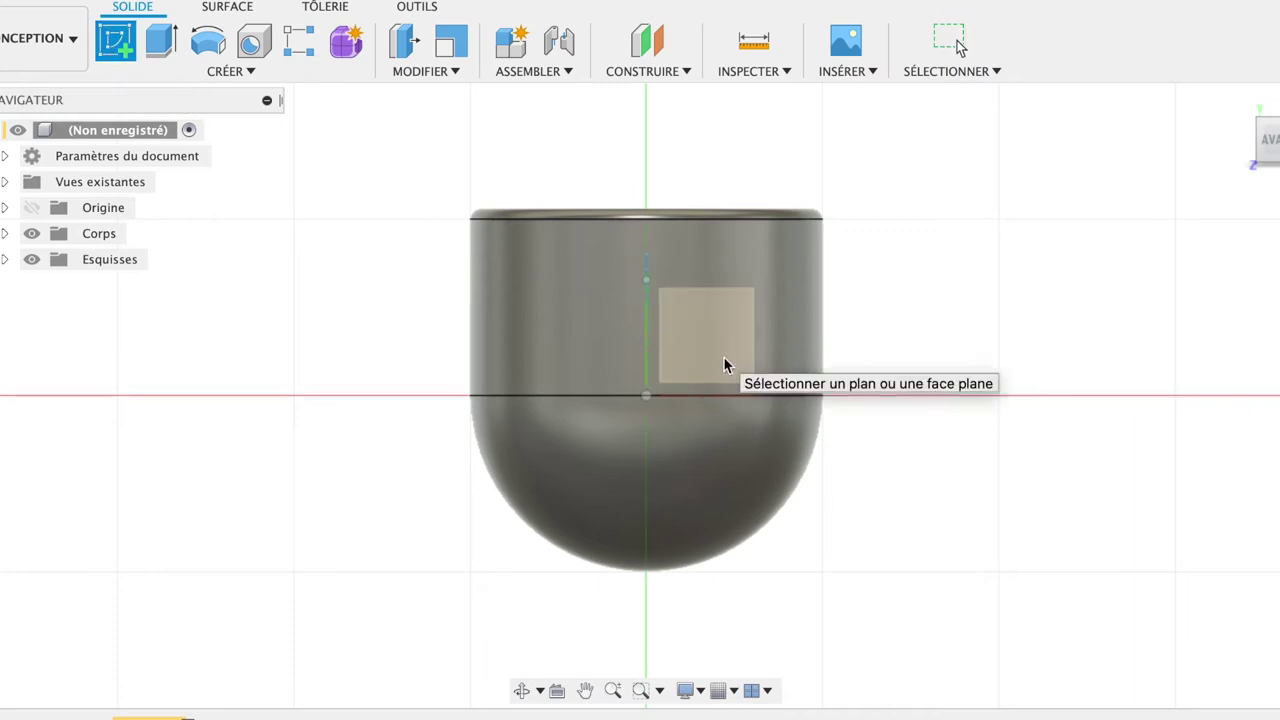
Sketch a three-point arc bulging out from the cup's right wall as the handle path.
left_click(724, 359)
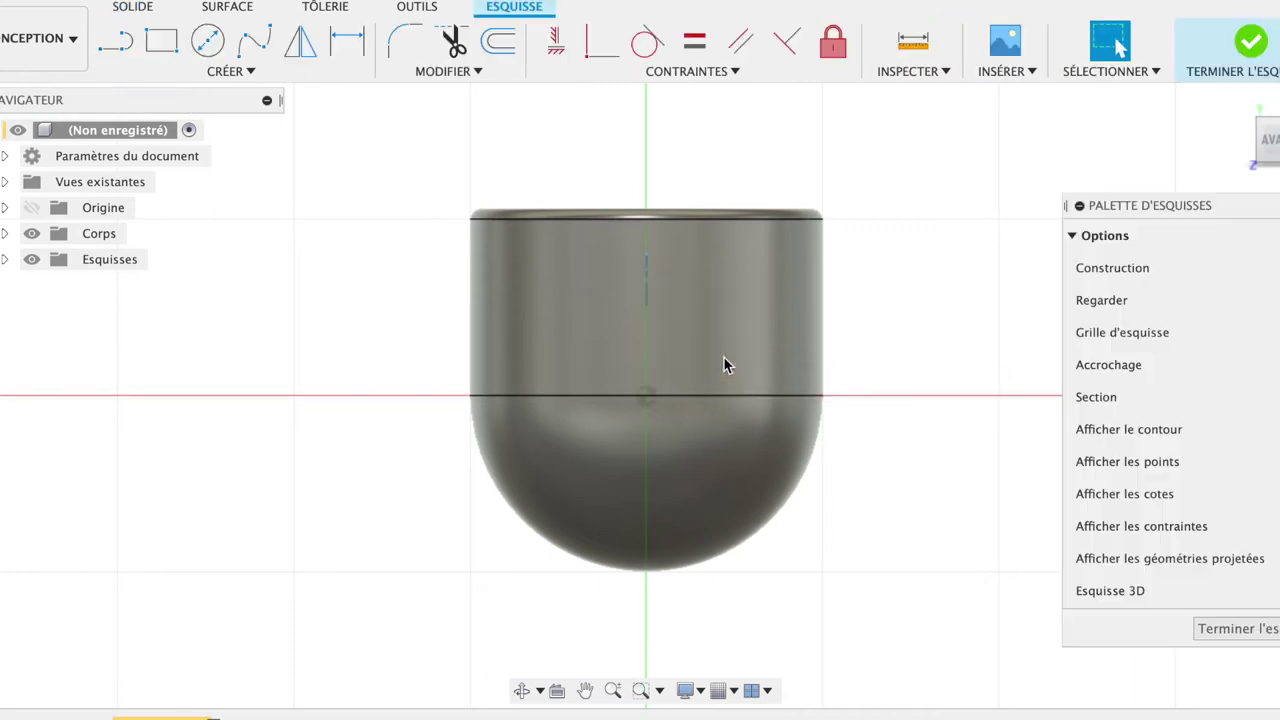
left_click(247, 72)
mouse_move(255, 163)
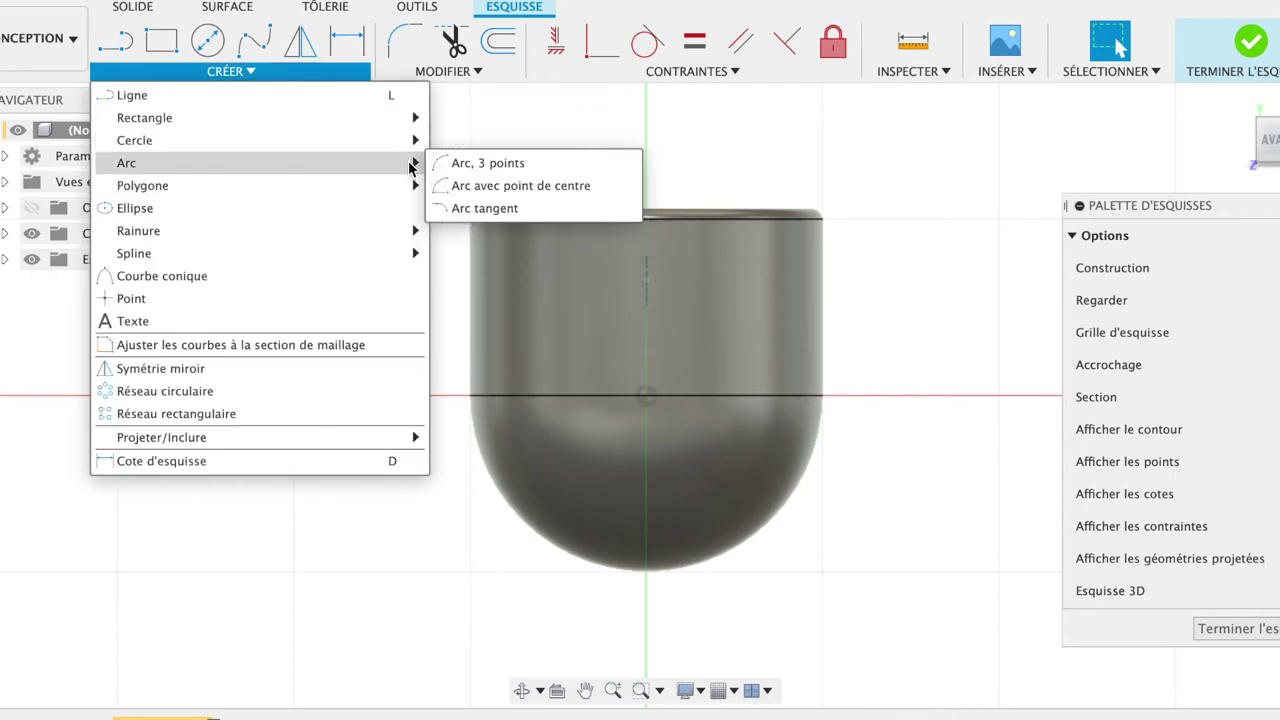
left_click(462, 163)
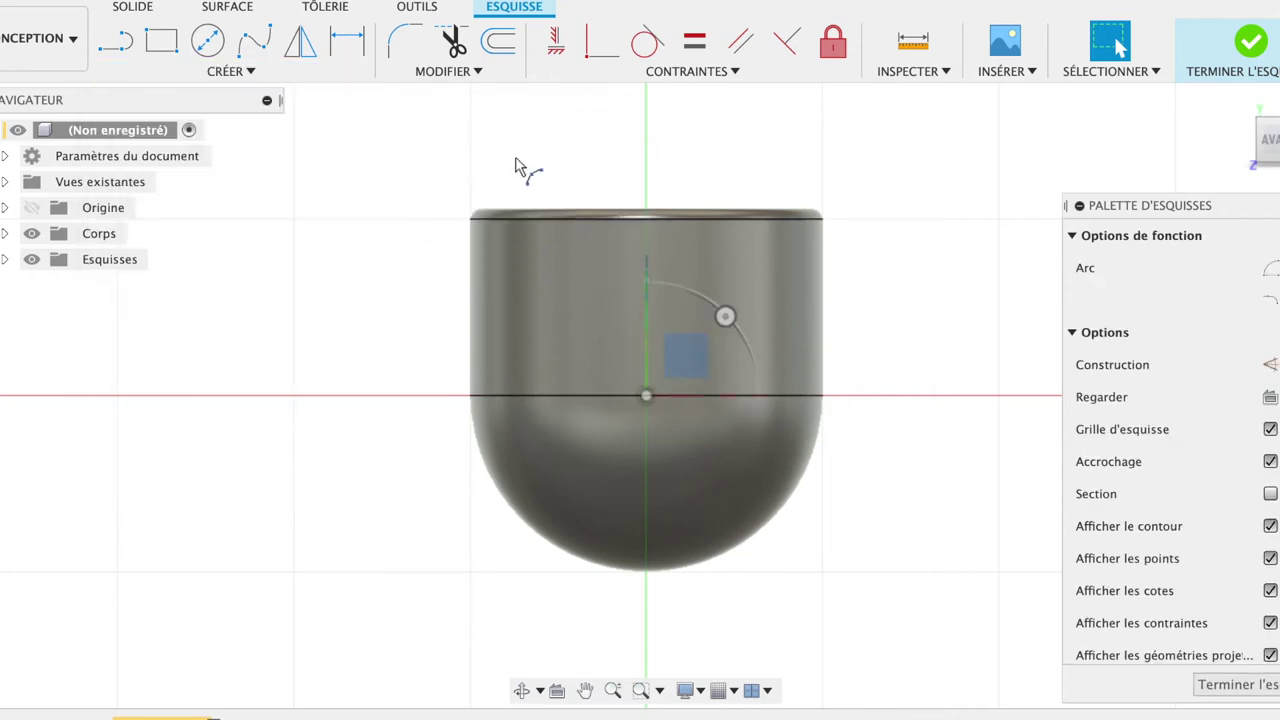
left_click(820, 258)
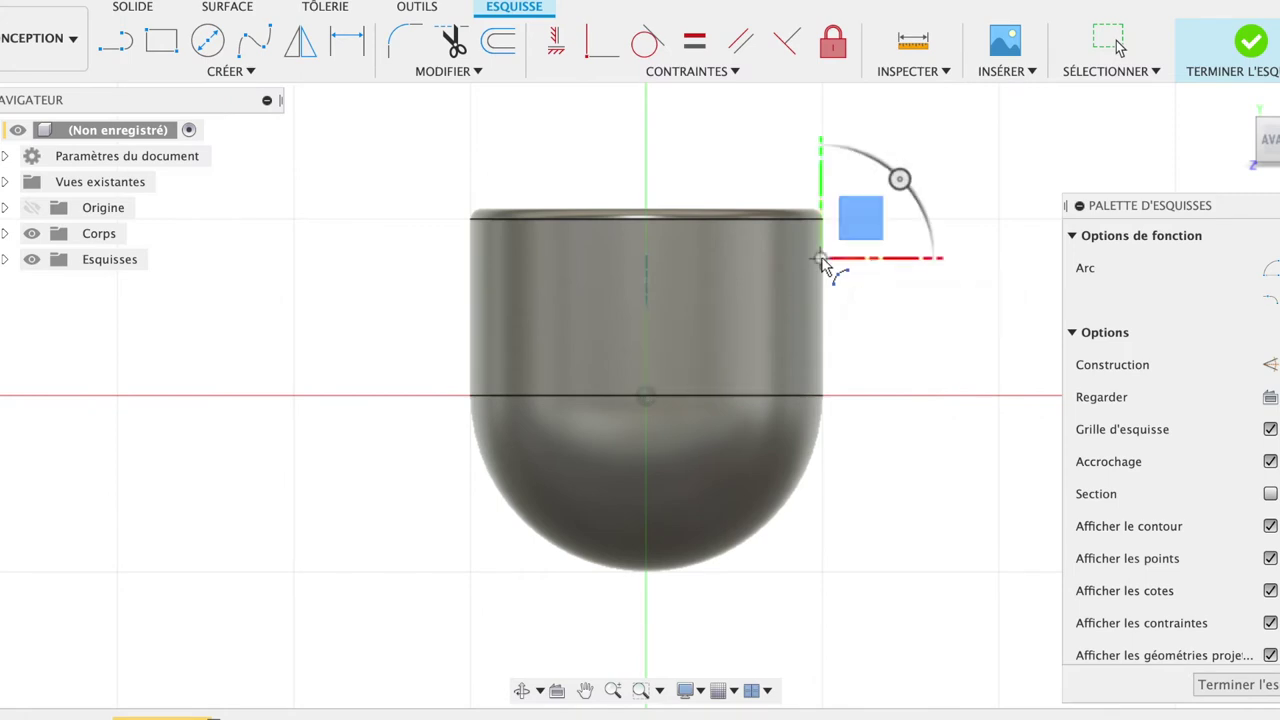
left_click(822, 394)
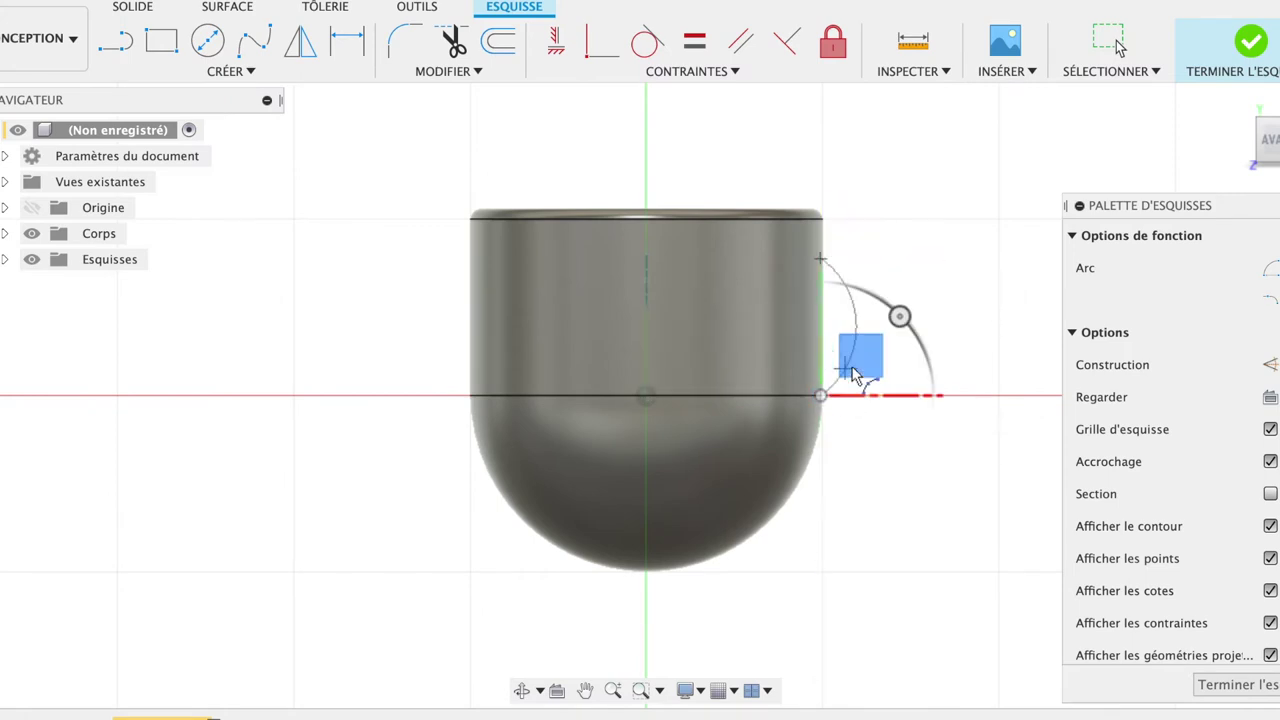
left_click(903, 350)
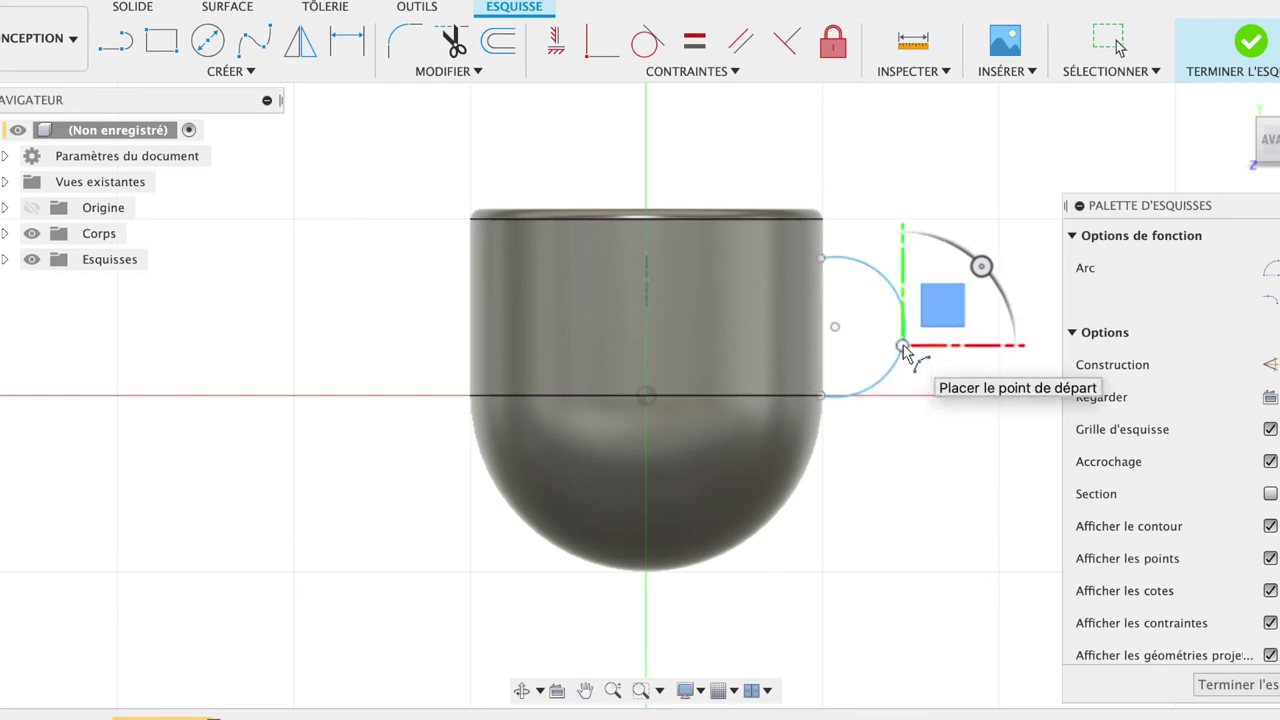
left_click(1241, 689)
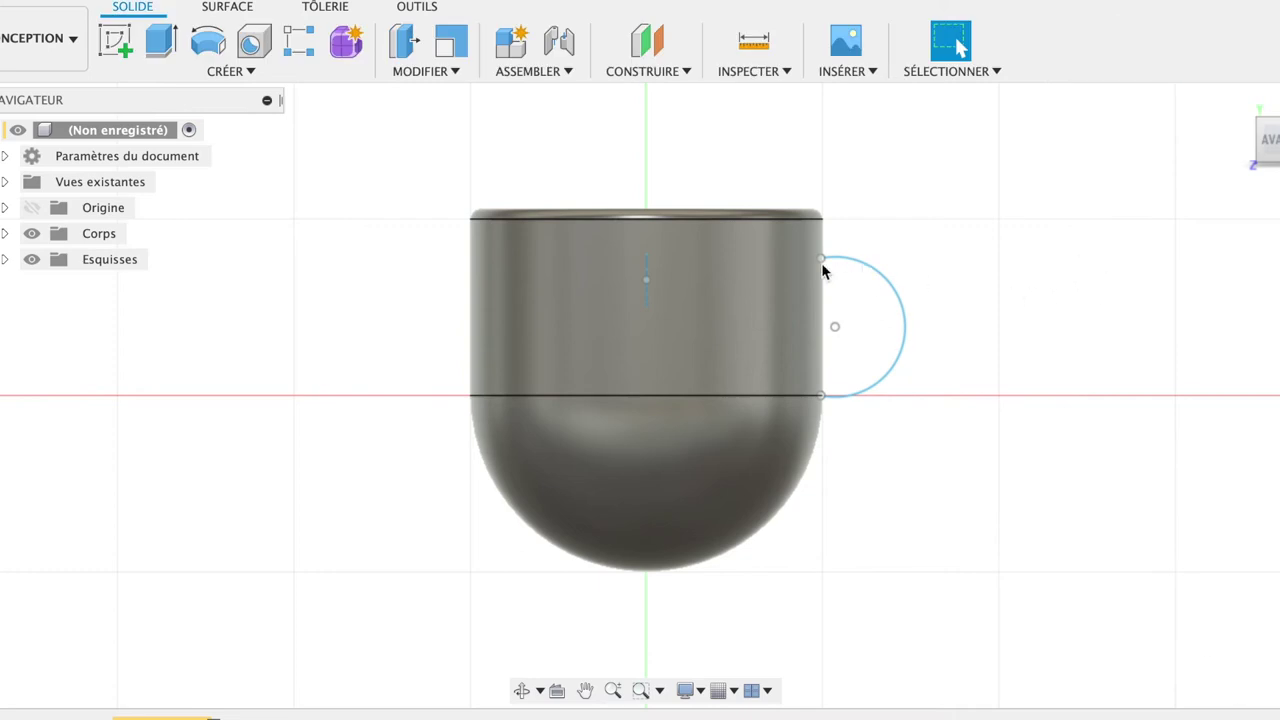
Move the 15 mm circle 48.865 mm sideways to the handle arc's upper end.
left_click(646, 303)
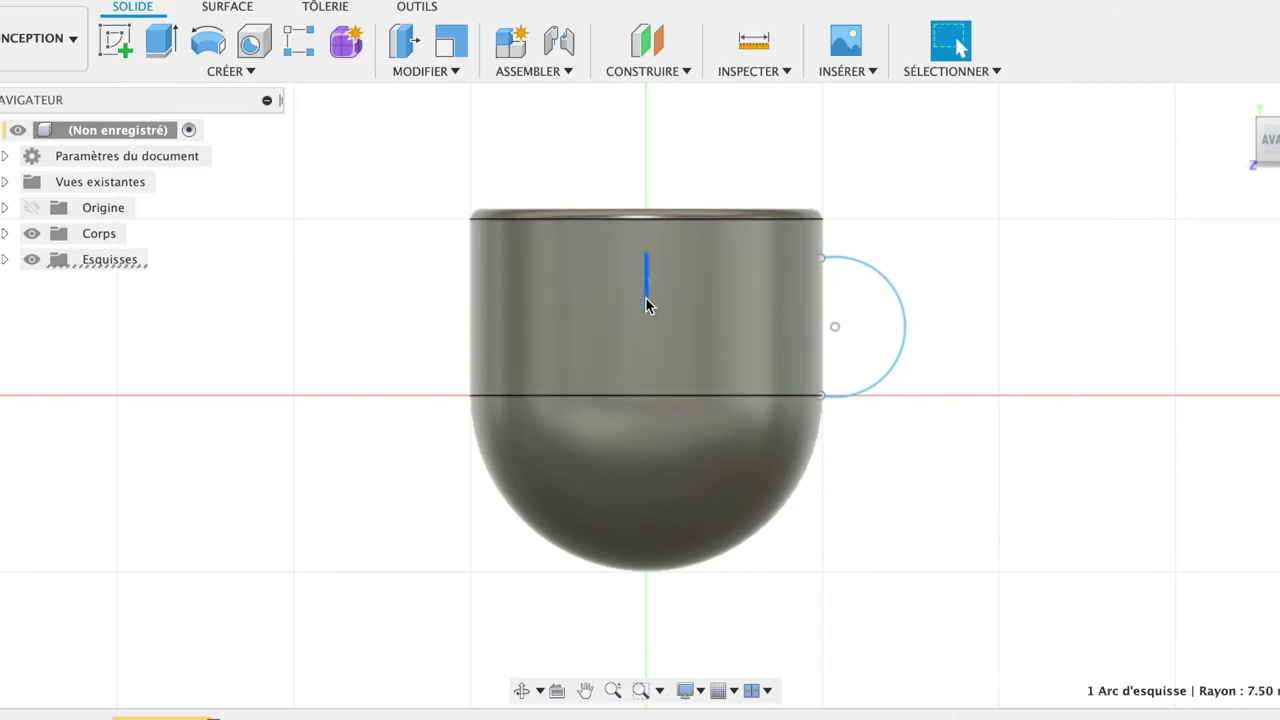
key("m")
left_click_drag(646, 222, 646, 202)
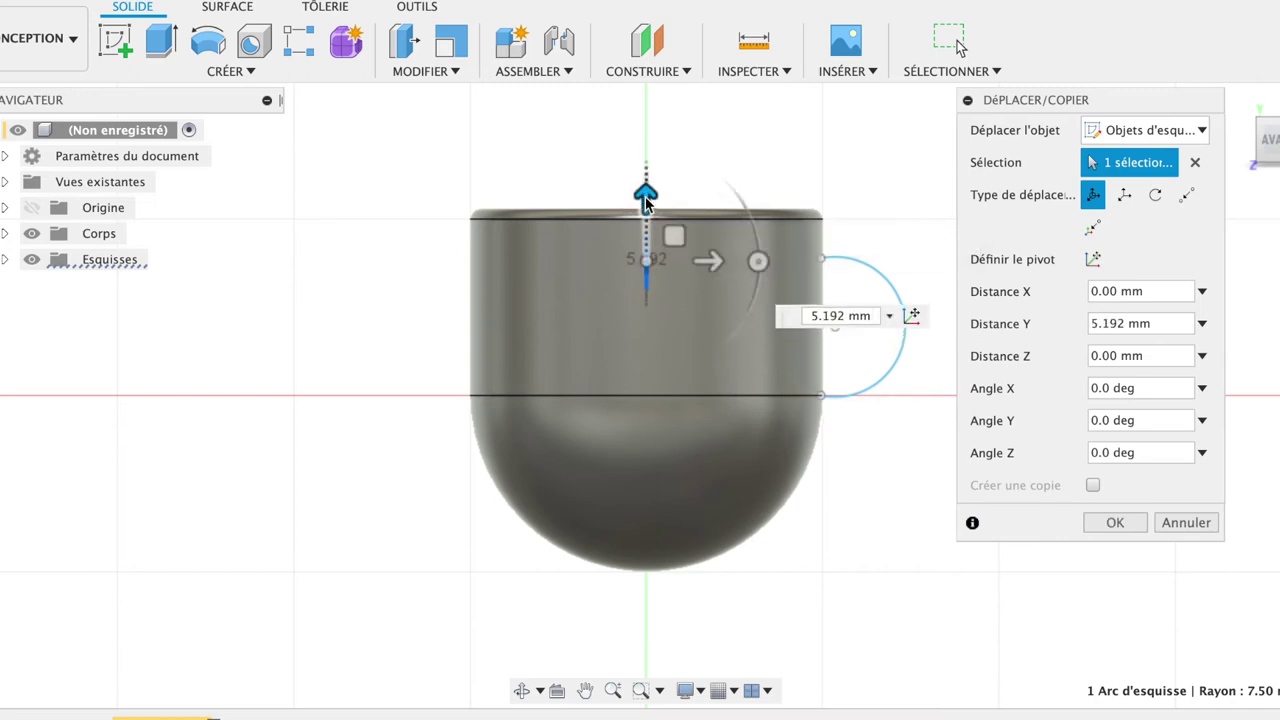
left_click_drag(714, 266, 887, 274)
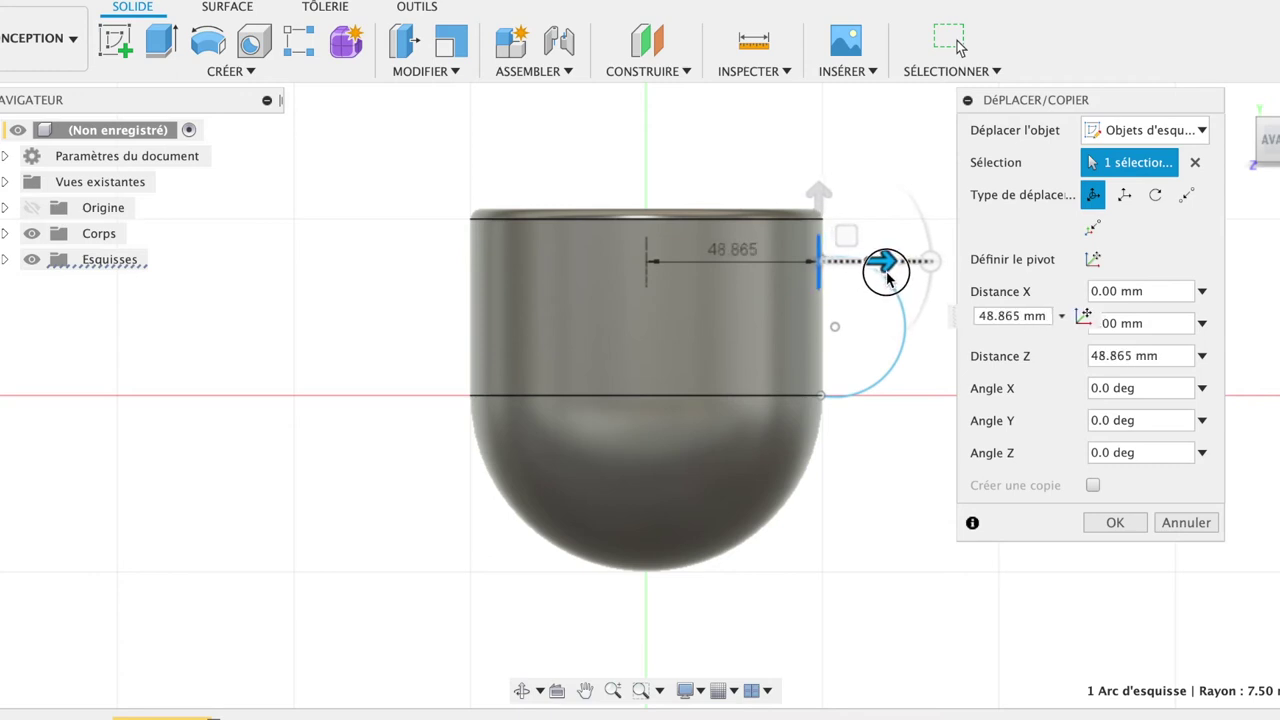
left_click(1133, 527)
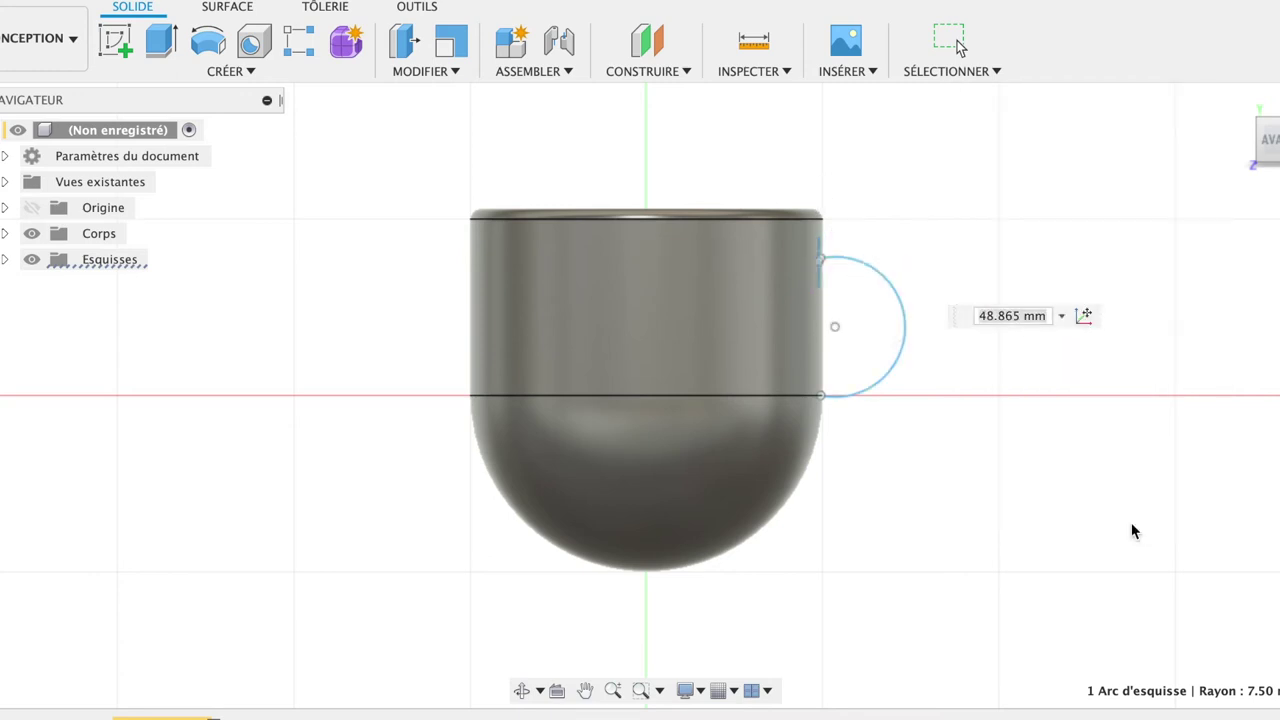
Start a sweep and pick the 15 mm circle as its profile.
left_click(818, 250)
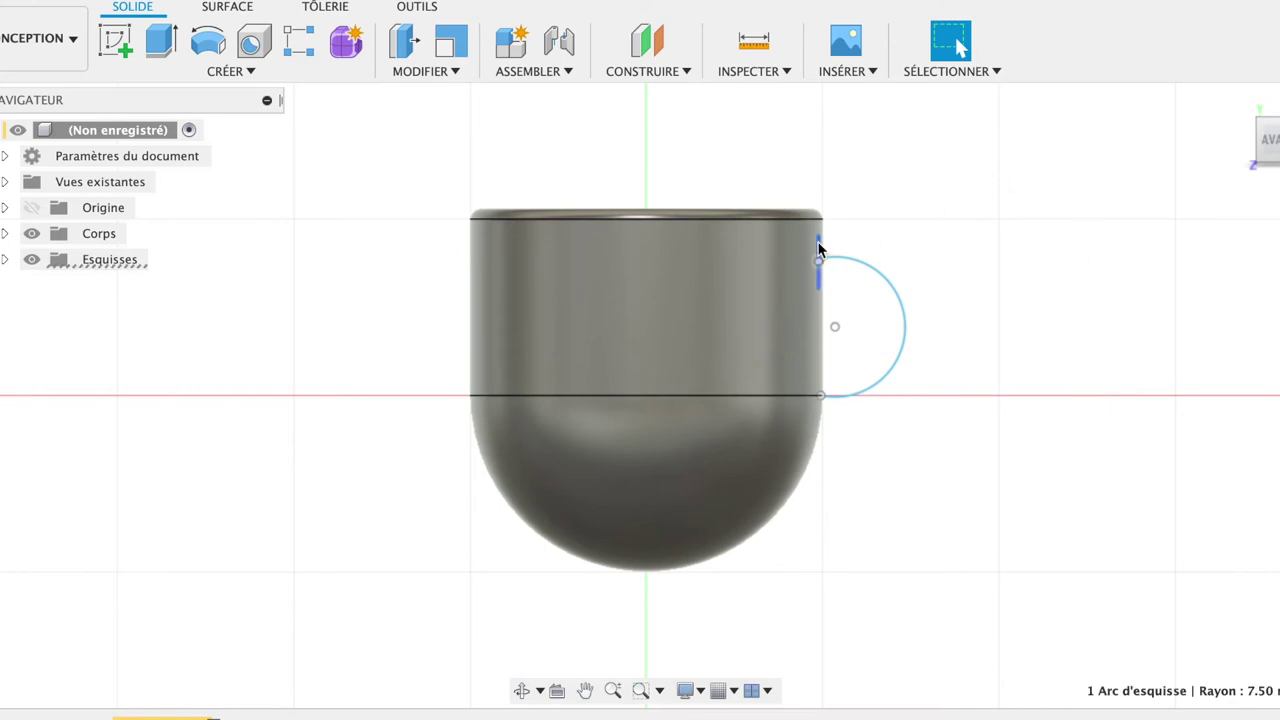
left_click(232, 72)
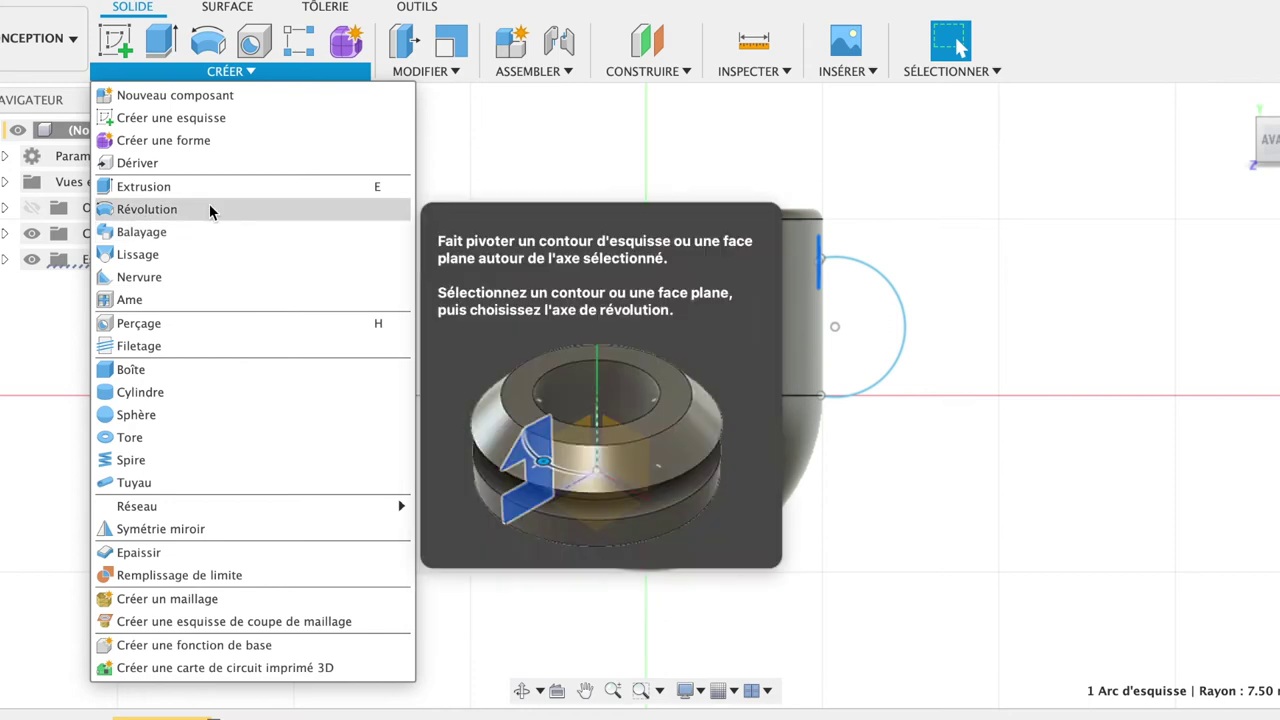
left_click(193, 231)
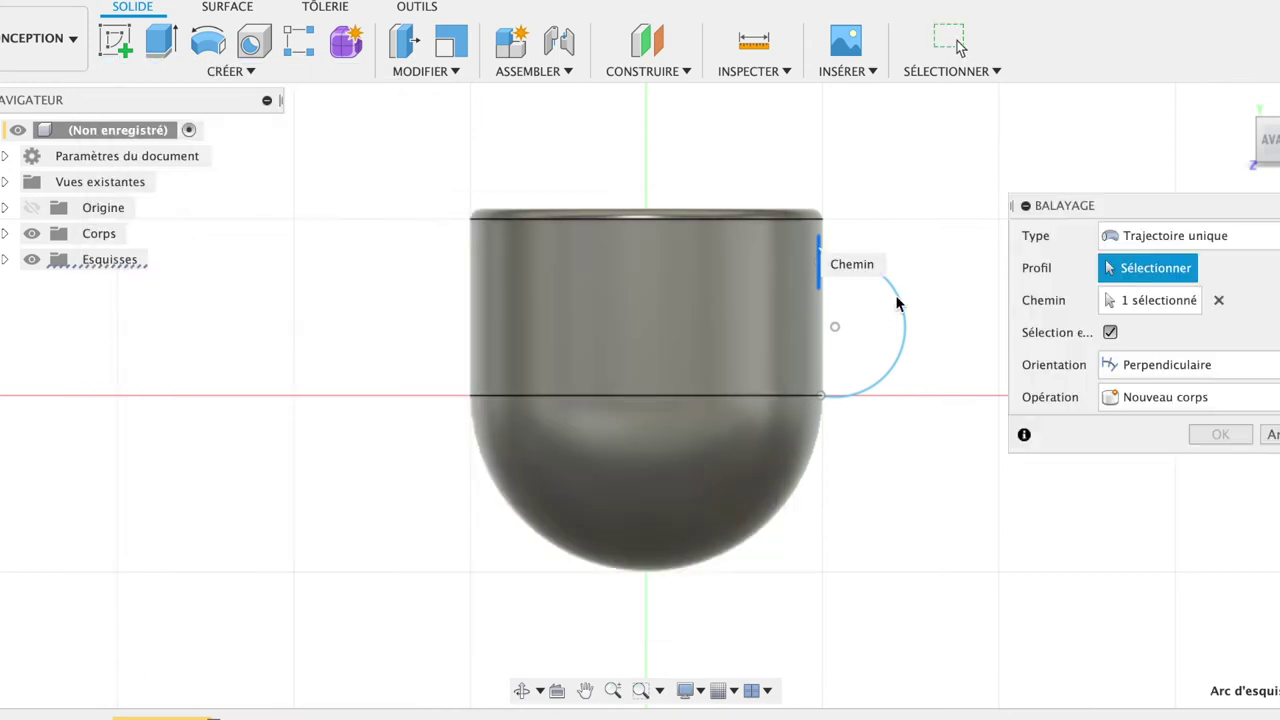
left_click(1156, 302)
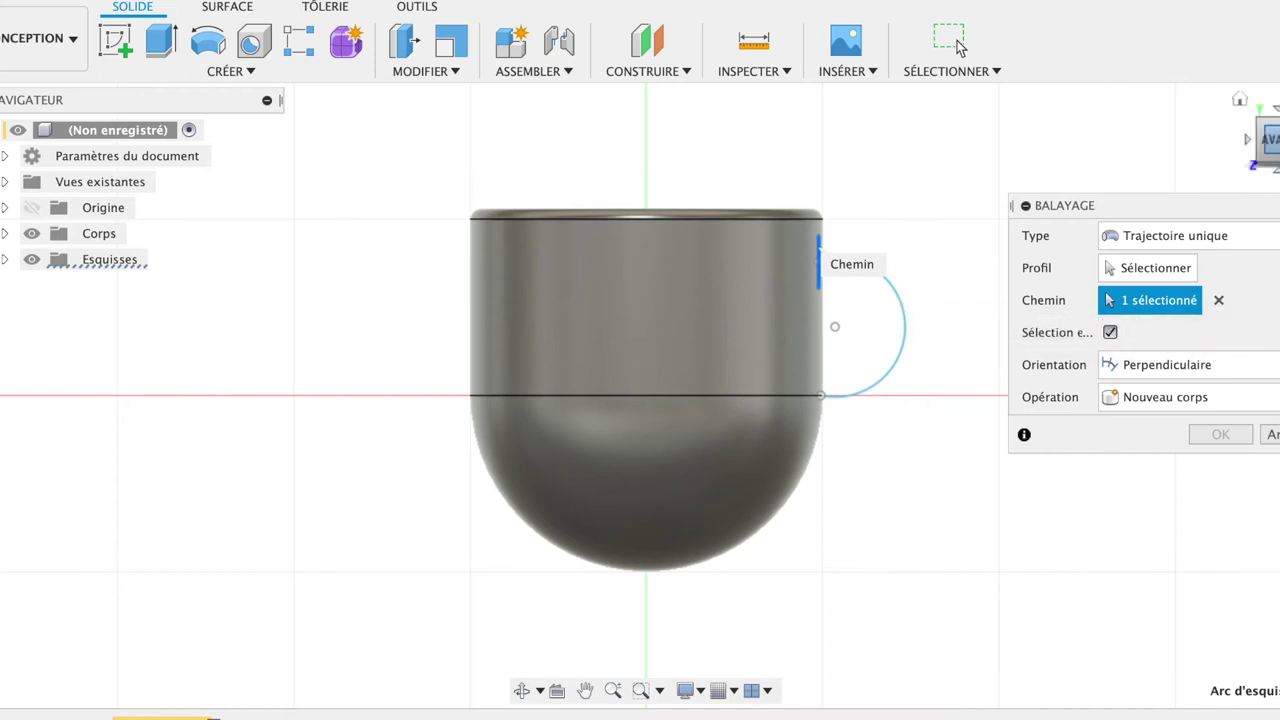
left_click(1240, 99)
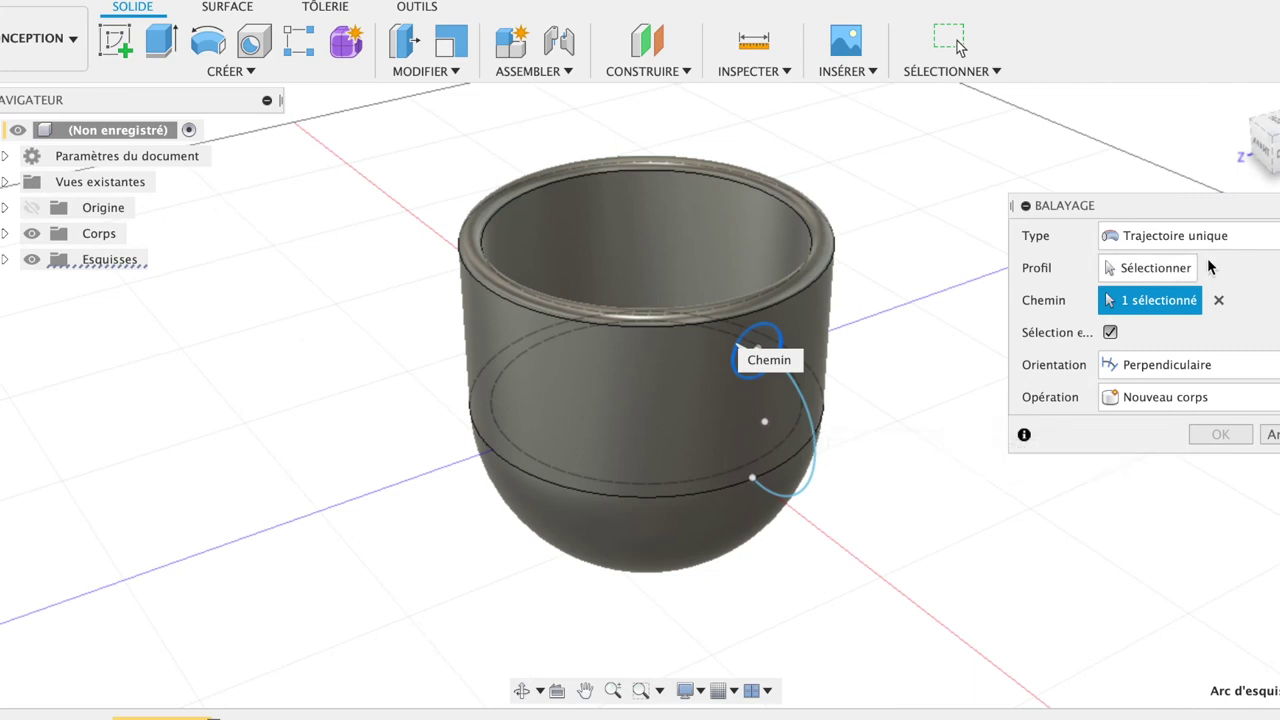
left_click(1172, 276)
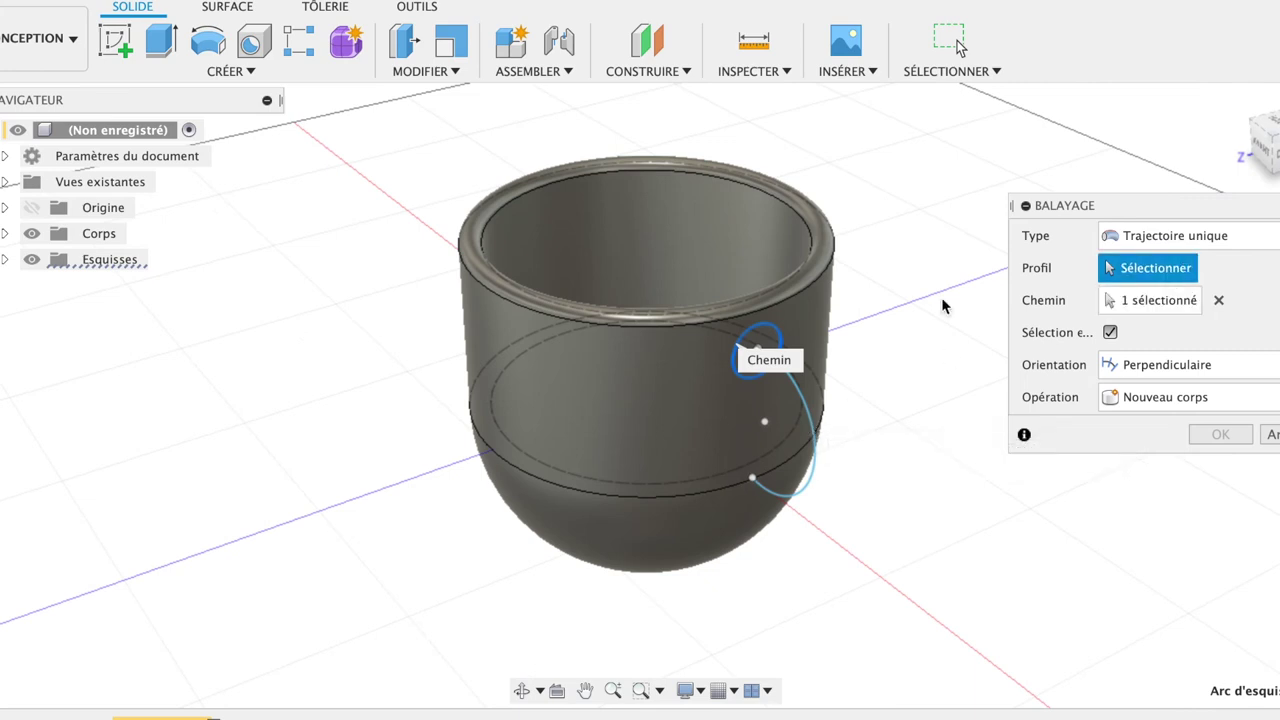
left_click(763, 337)
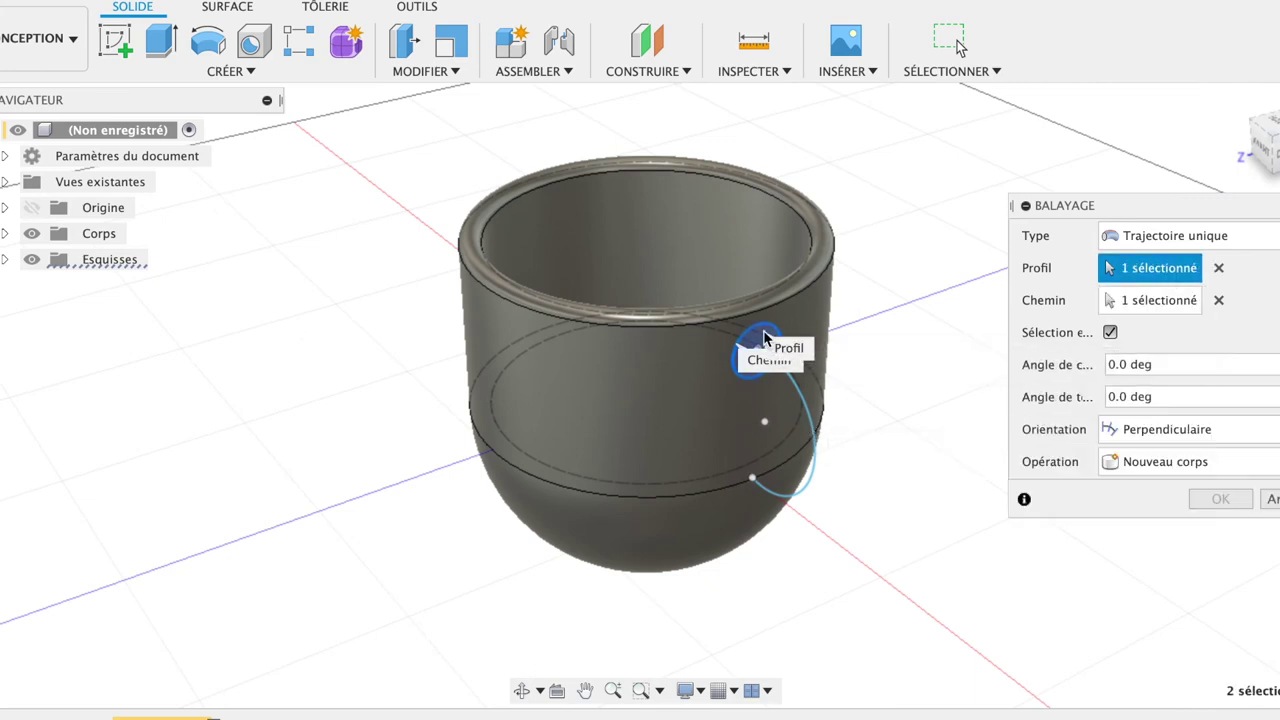
Set the handle arc as the sweep path, choose New Body, and create the handle.
left_click(1155, 305)
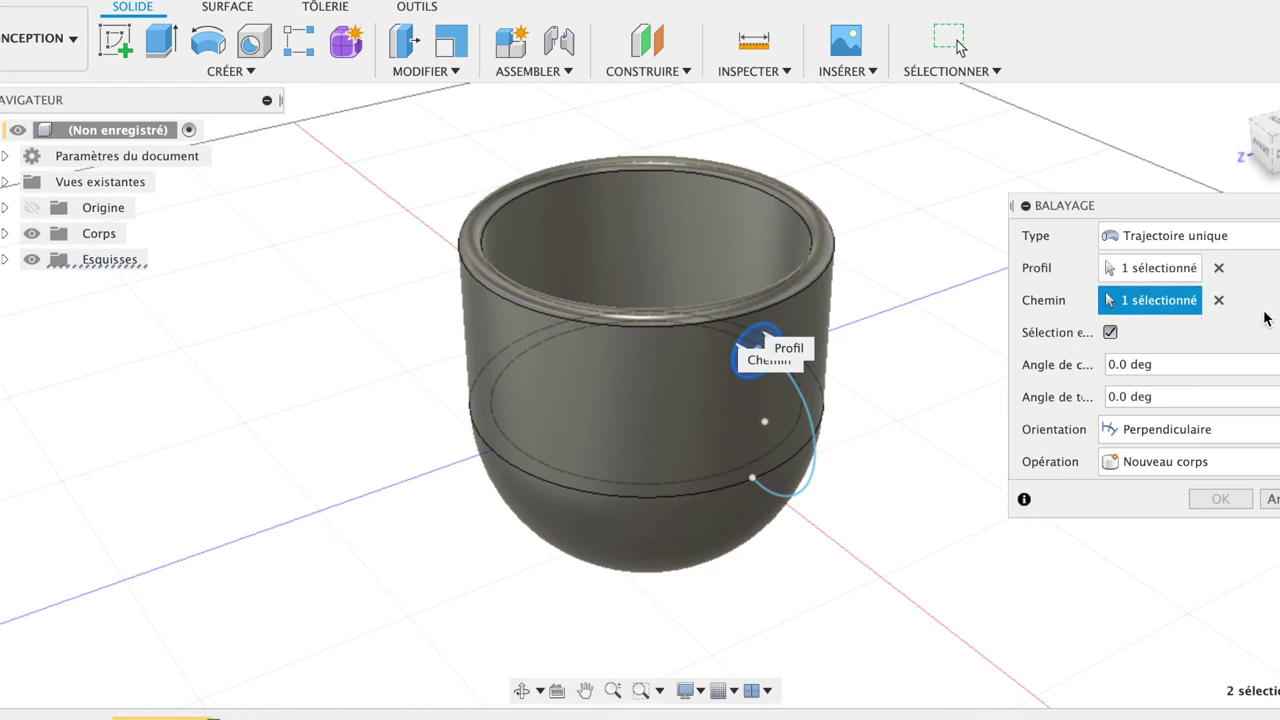
left_click(1219, 300)
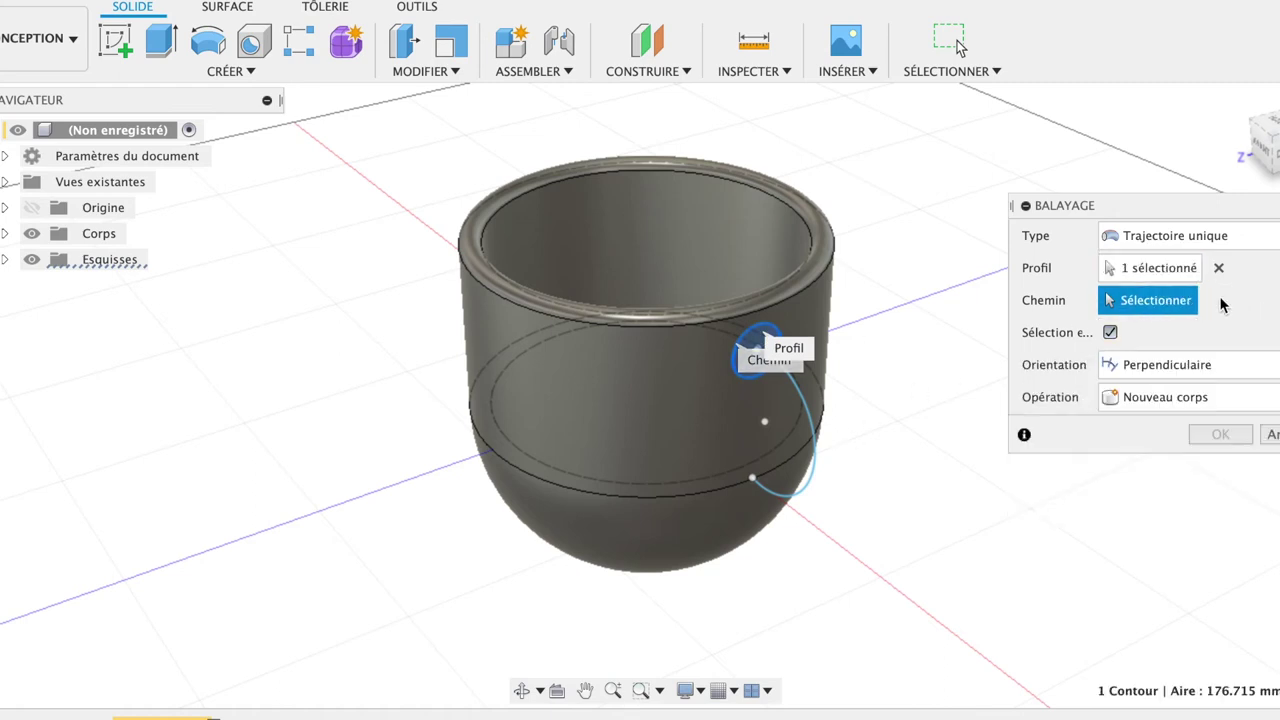
left_click(811, 430)
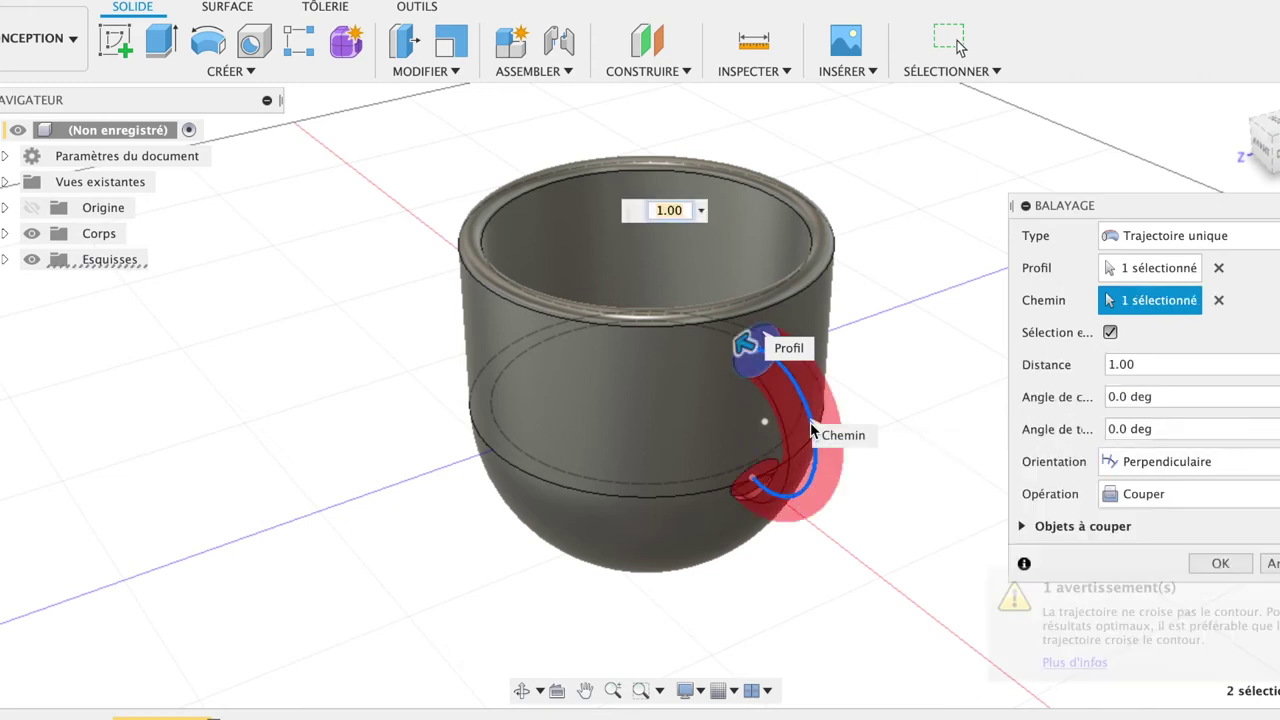
left_click(1230, 500)
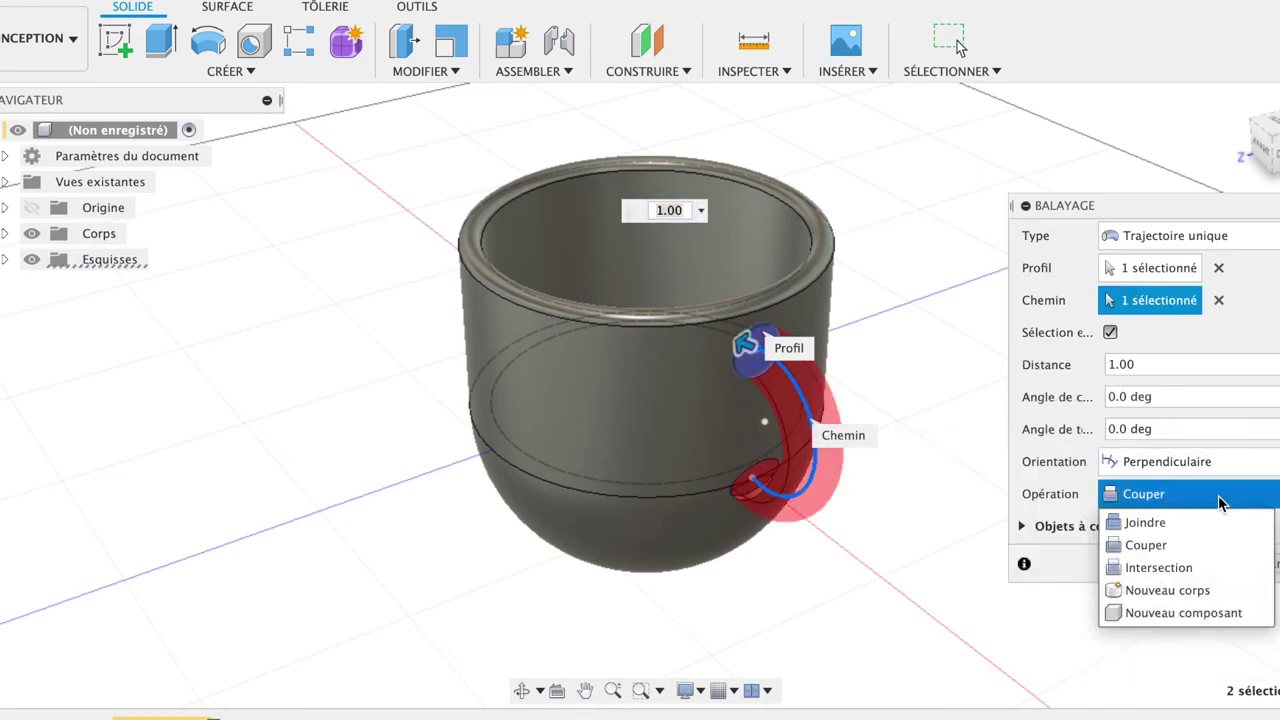
left_click(1150, 592)
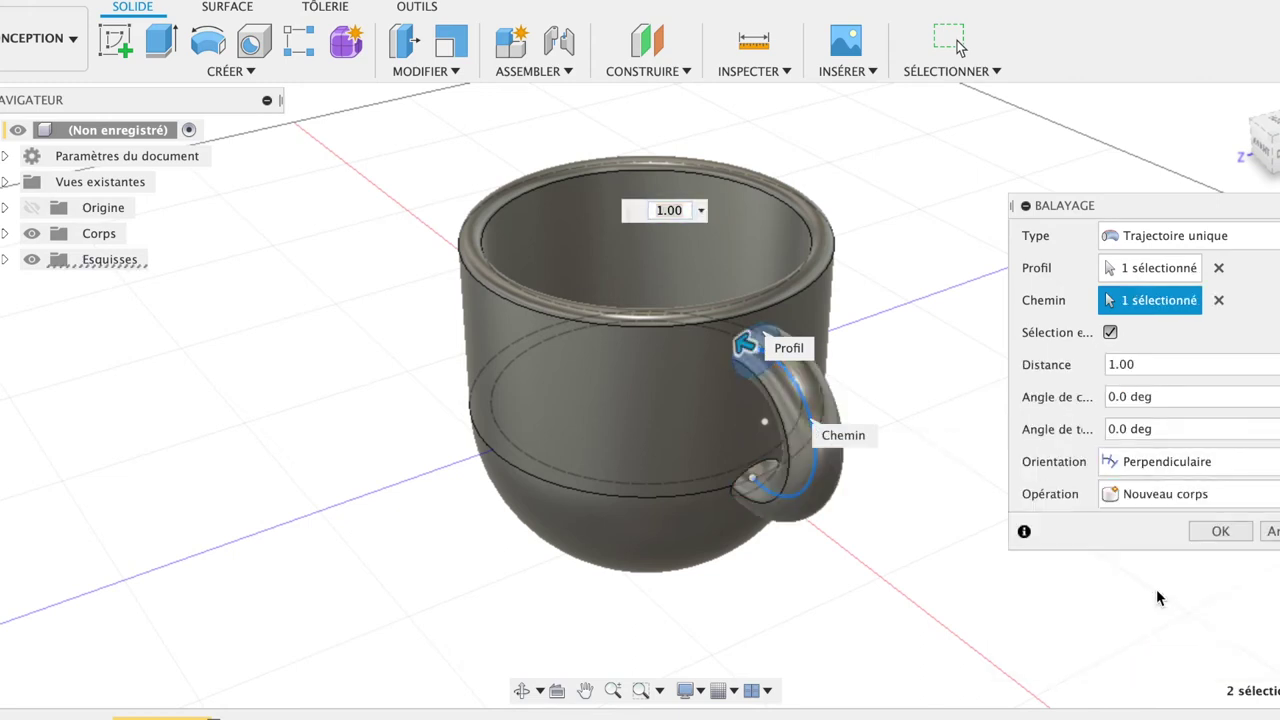
left_click(1220, 531)
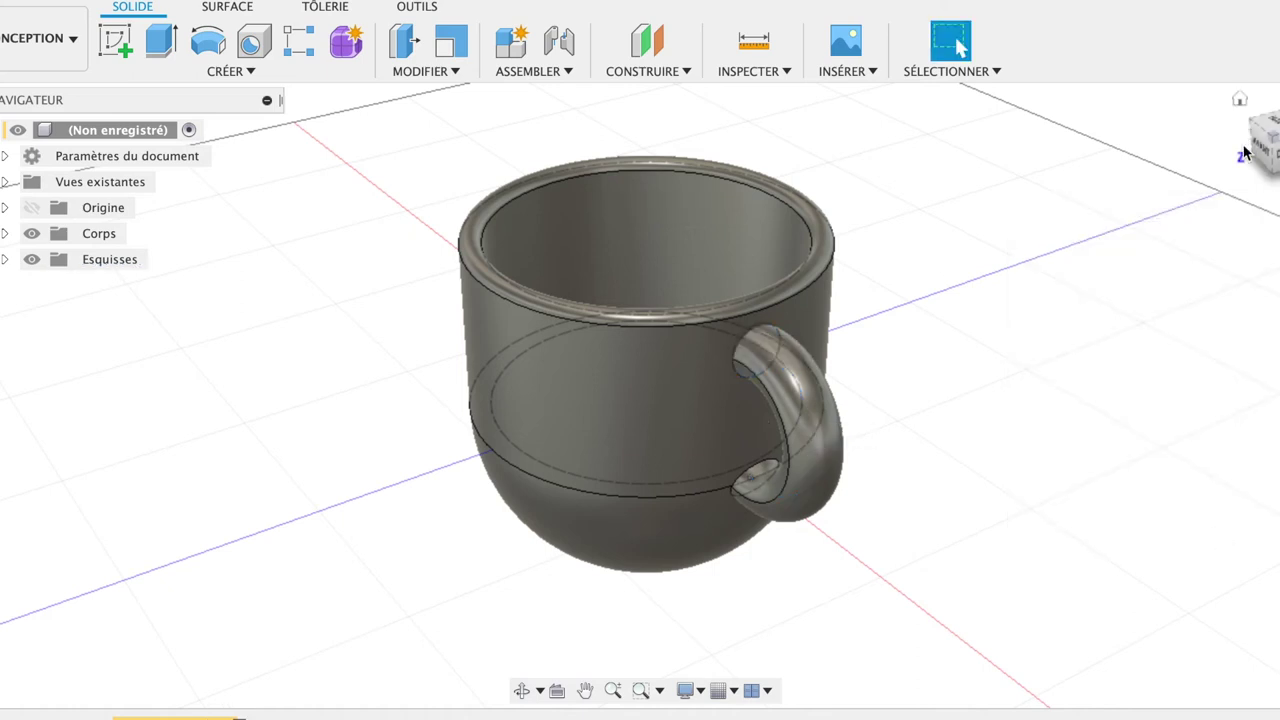
left_click(1239, 101)
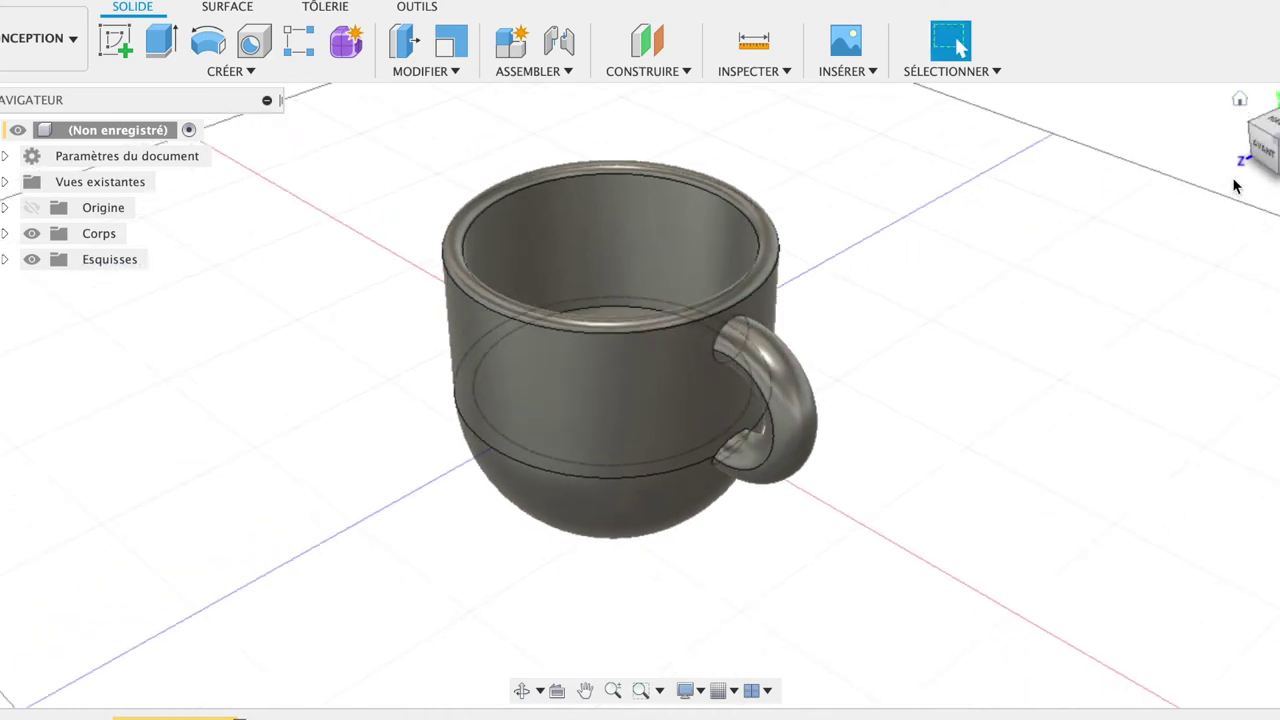
Begin a fillet on the handle and cup faces, then cancel it.
left_click(440, 80)
left_click(473, 123)
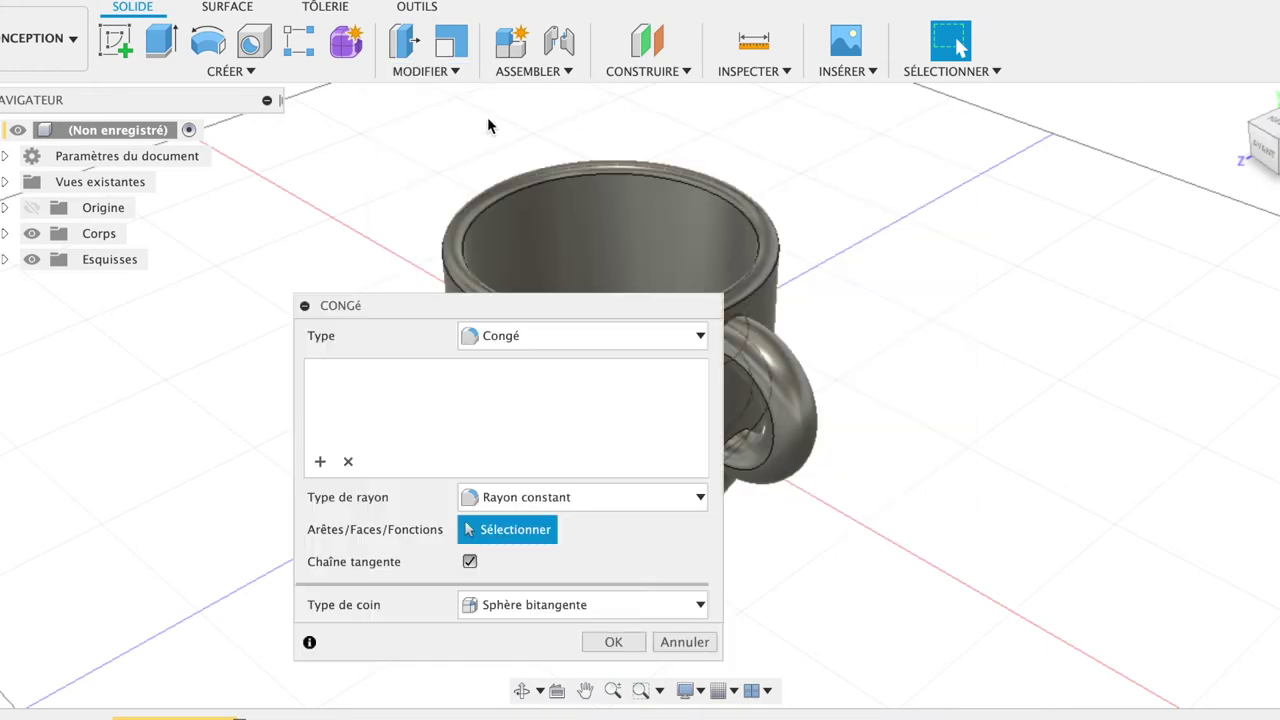
left_click(761, 365)
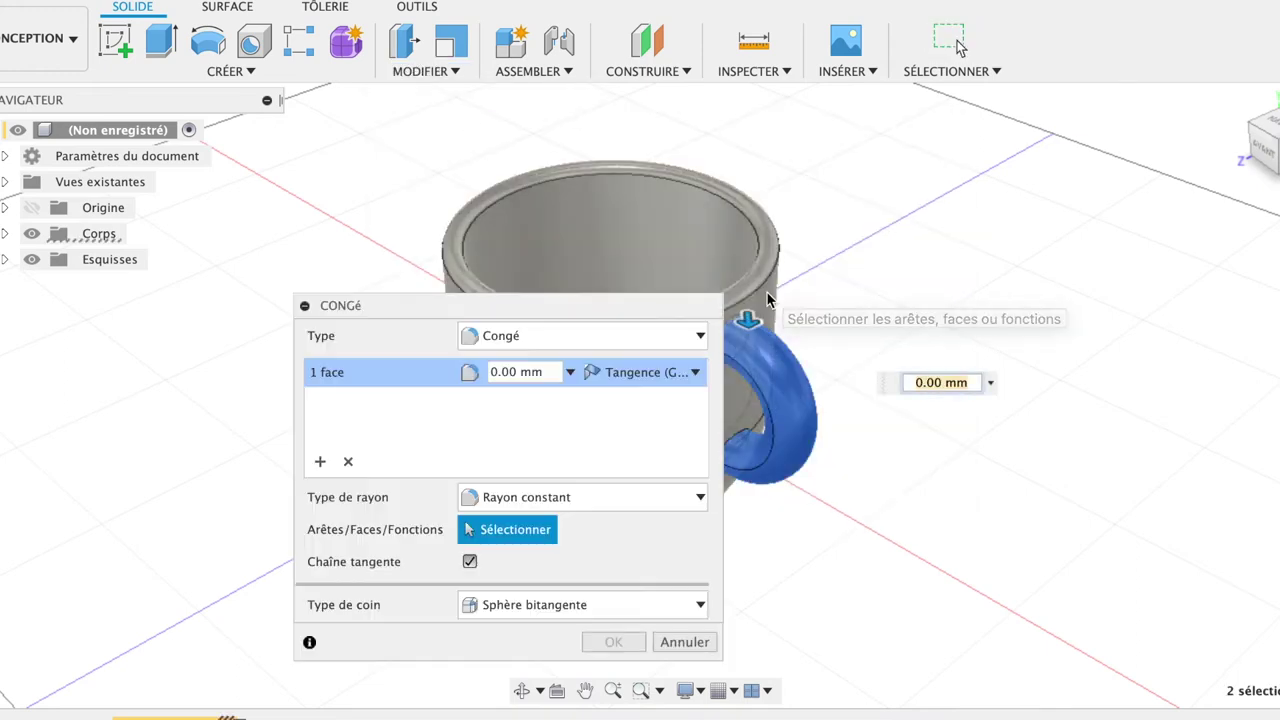
left_click(767, 298)
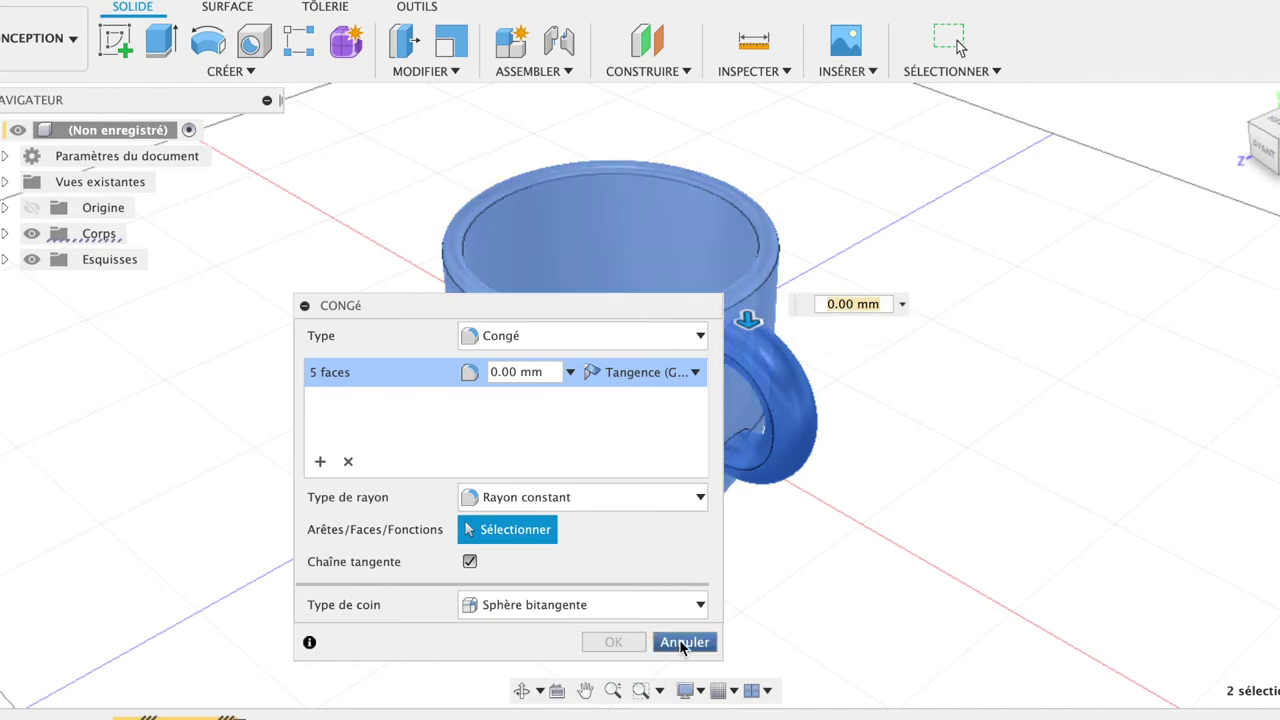
left_click(684, 642)
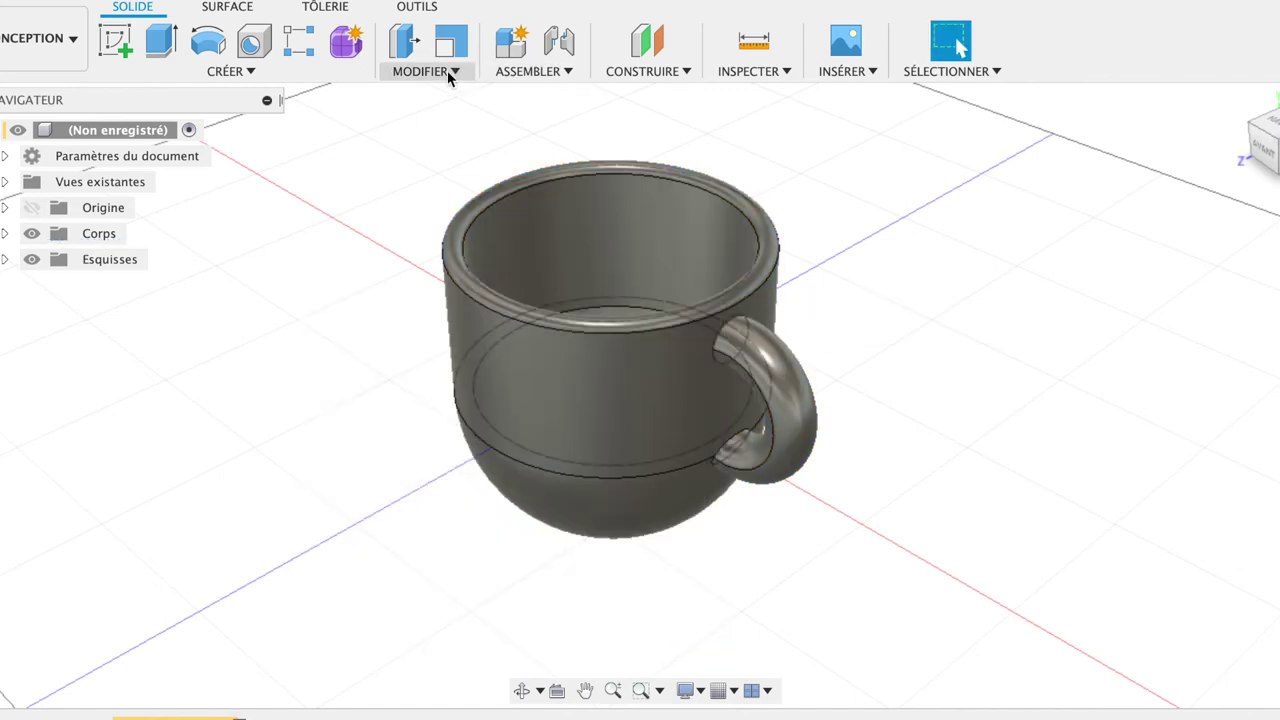
Combine with Join, the cup as target body and the handle as tool body.
left_click(447, 72)
left_click(422, 231)
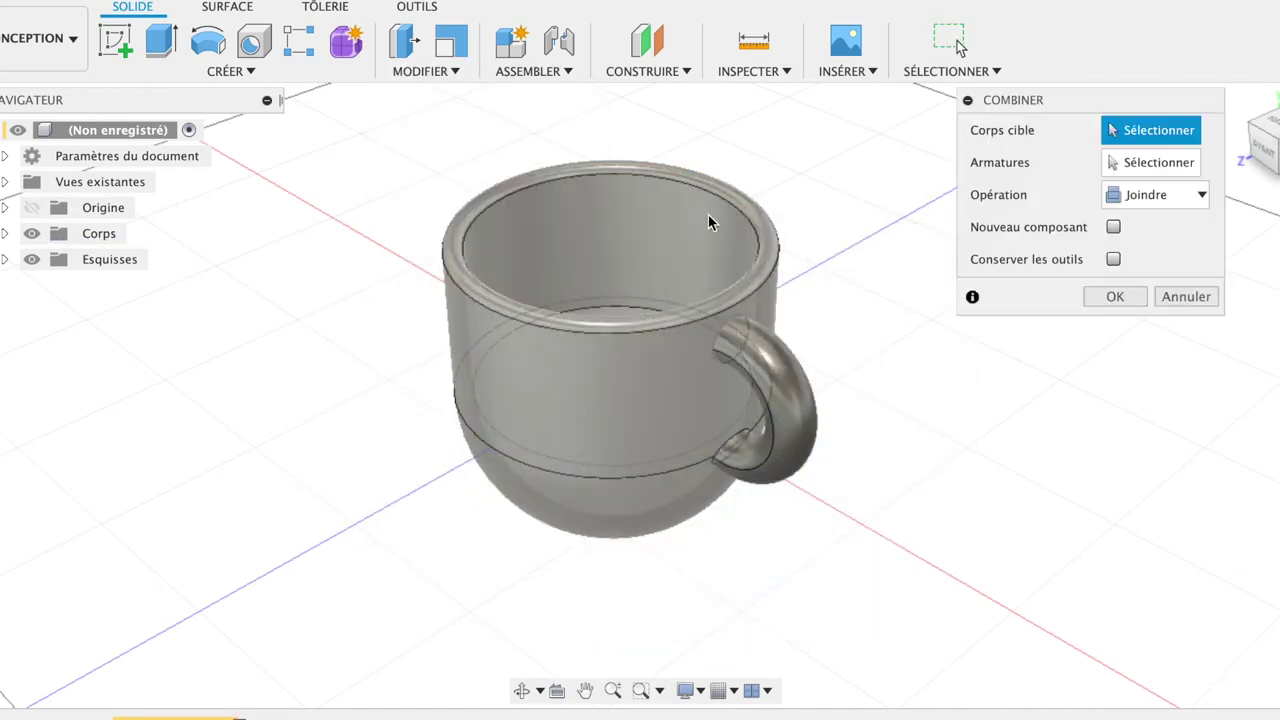
left_click(722, 217)
left_click(775, 368)
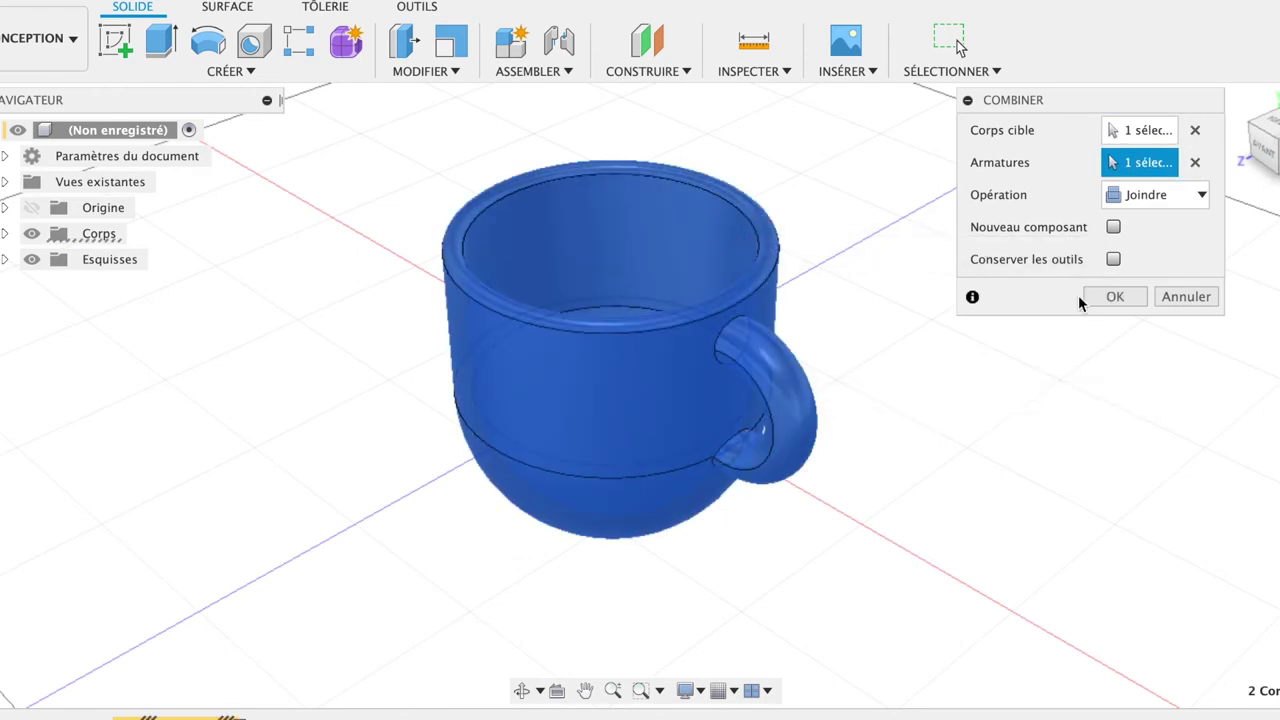
left_click(1114, 297)
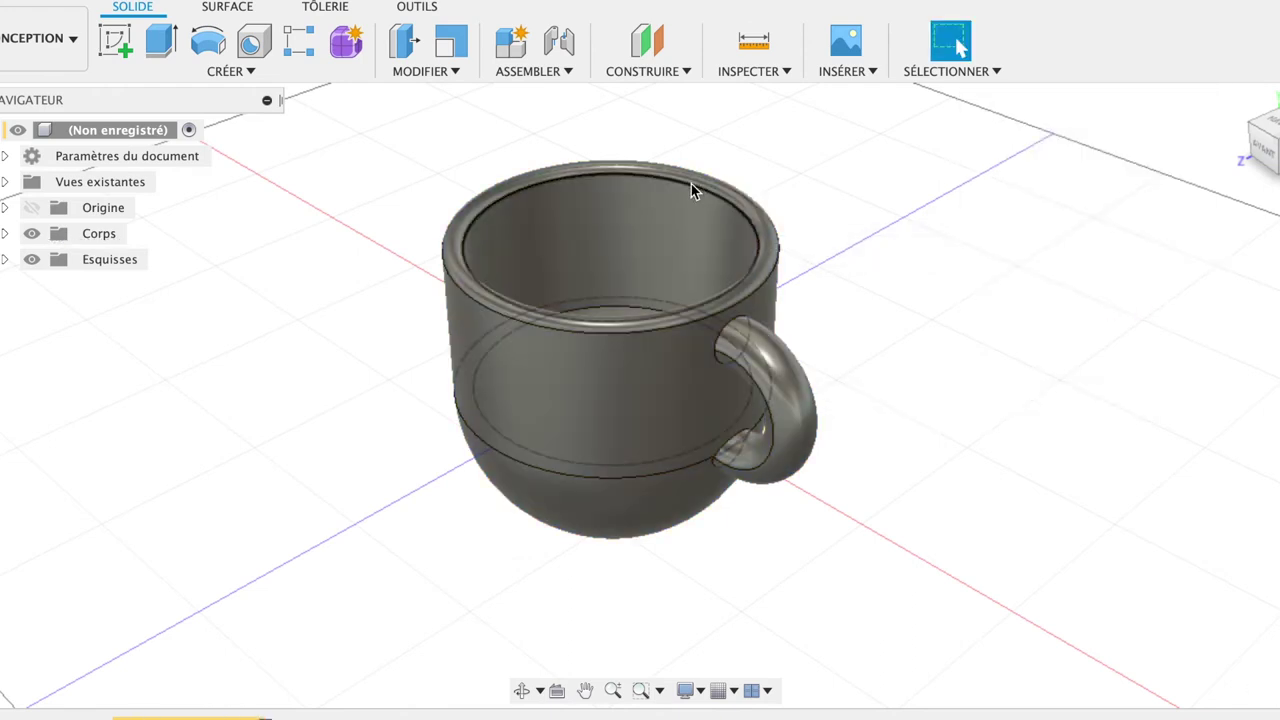
left_click(440, 72)
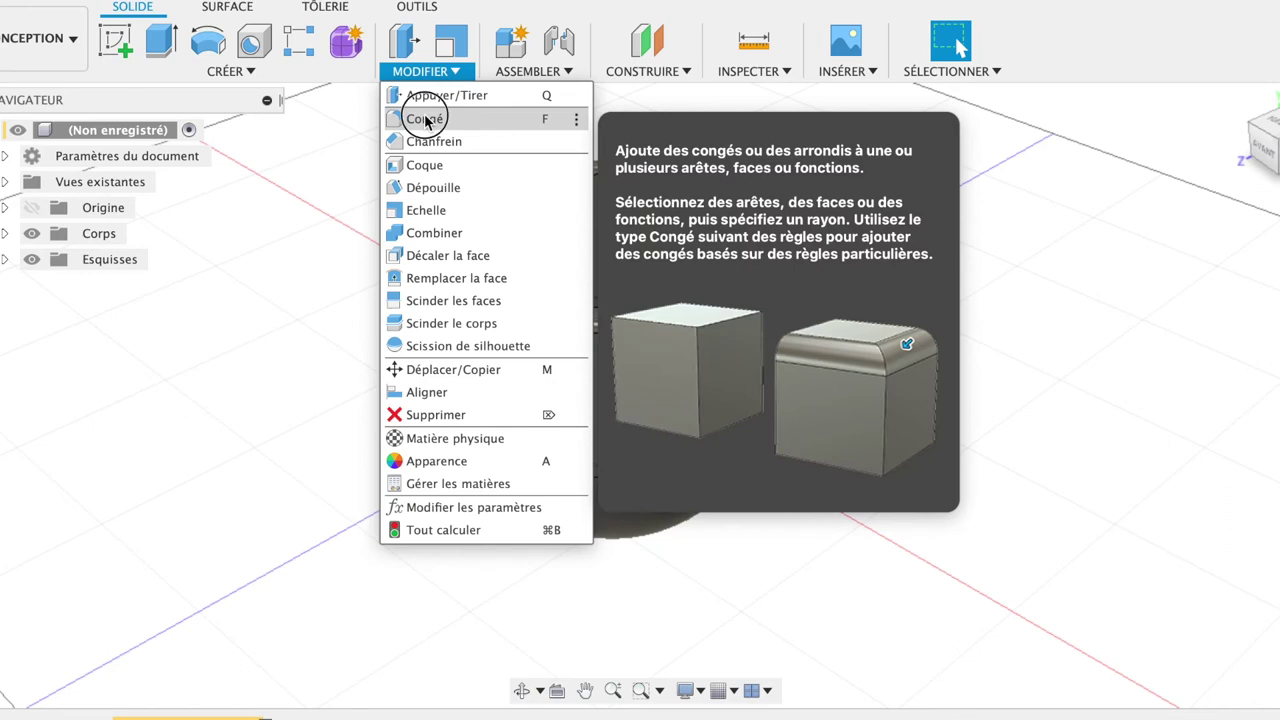
Start a fillet and select the three edges where the handle joins the cup.
left_click(424, 119)
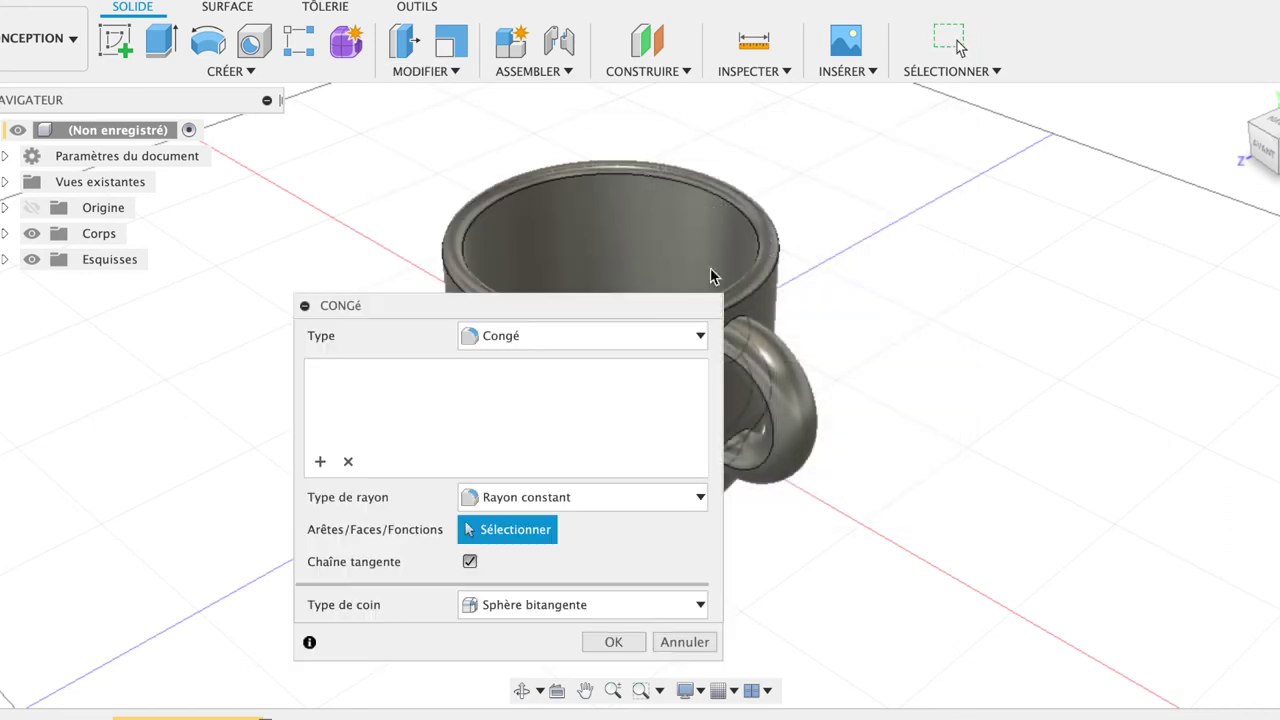
left_click(743, 324)
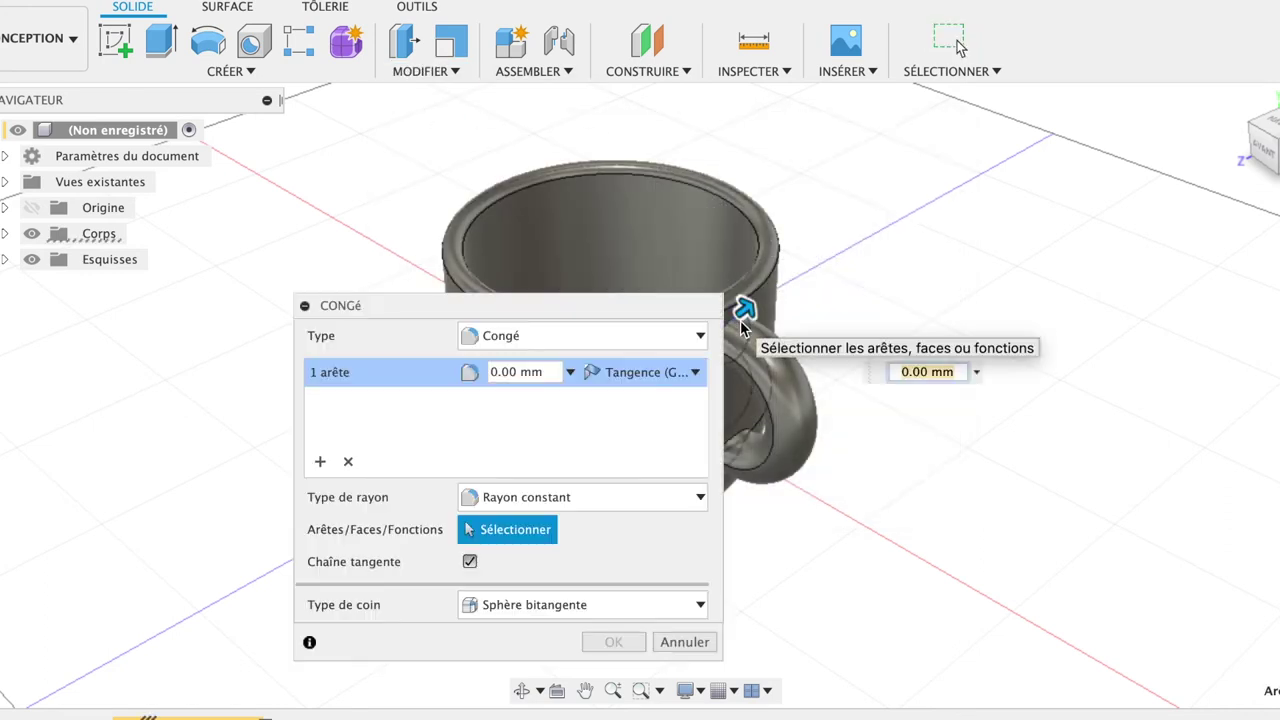
left_click(739, 439)
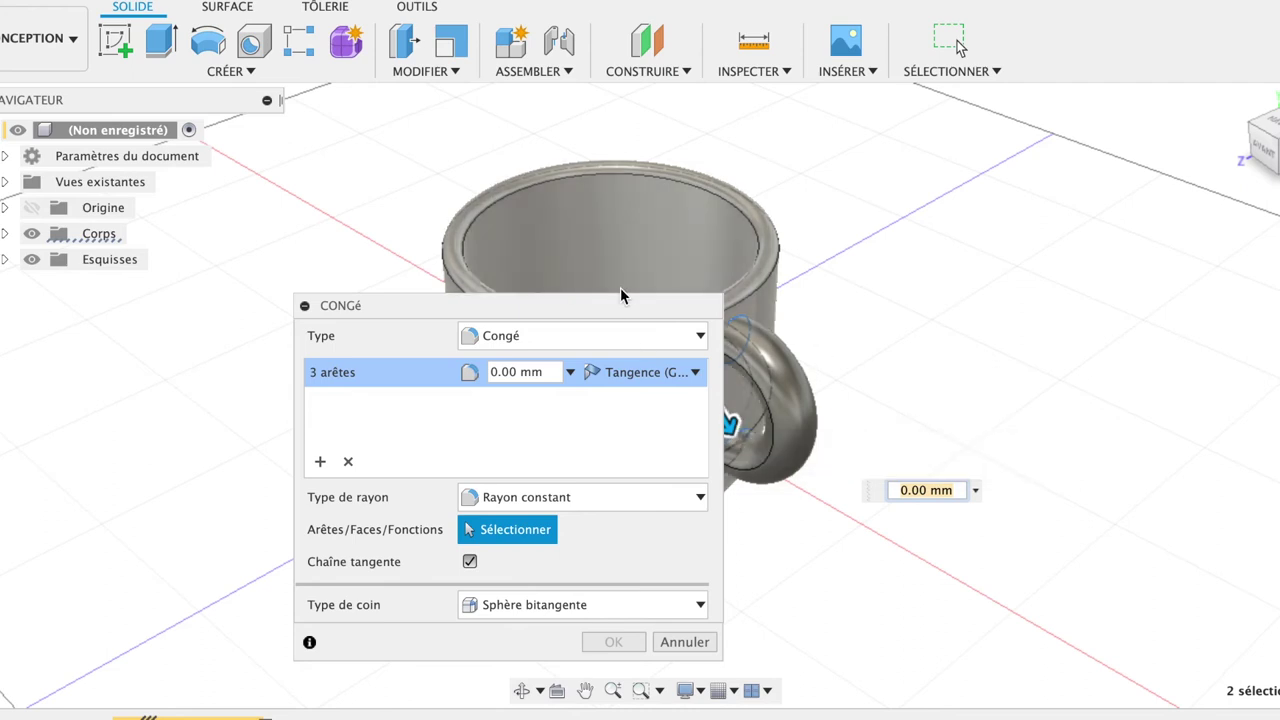
left_click_drag(615, 312, 1145, 203)
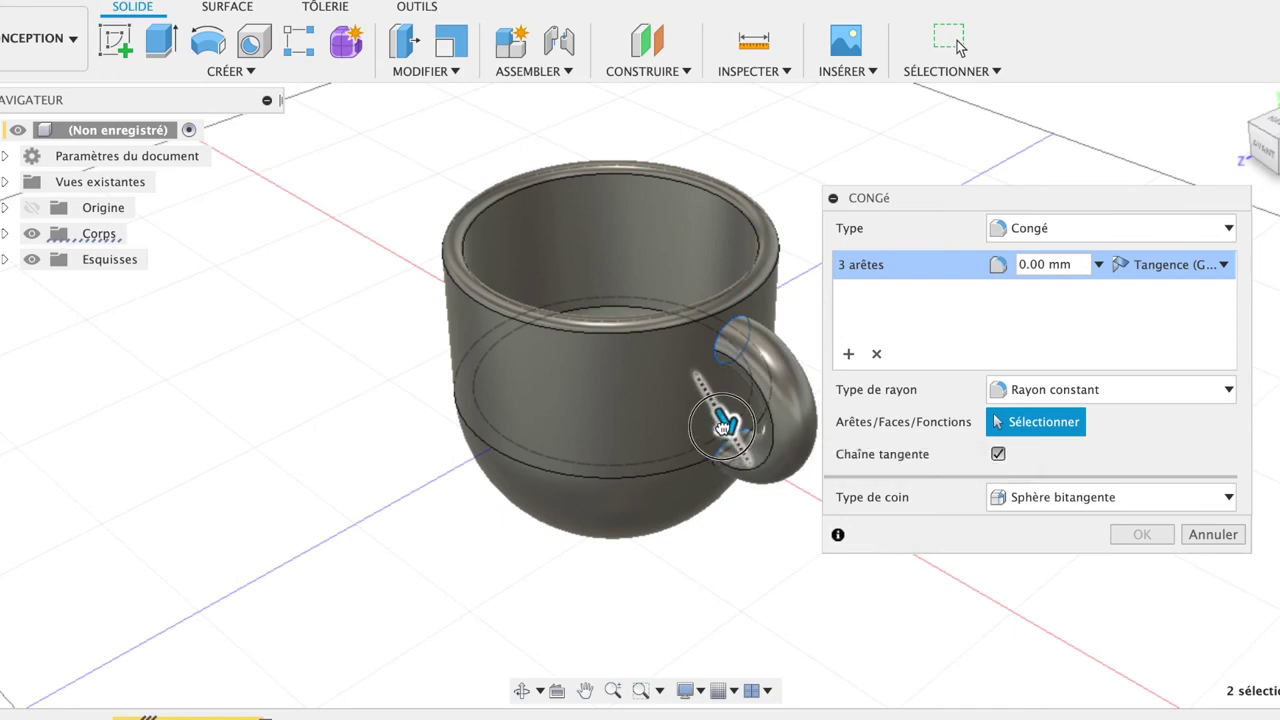
Bring the fillet radius down to 3.482 mm after the error and apply it.
left_click_drag(727, 428, 735, 453)
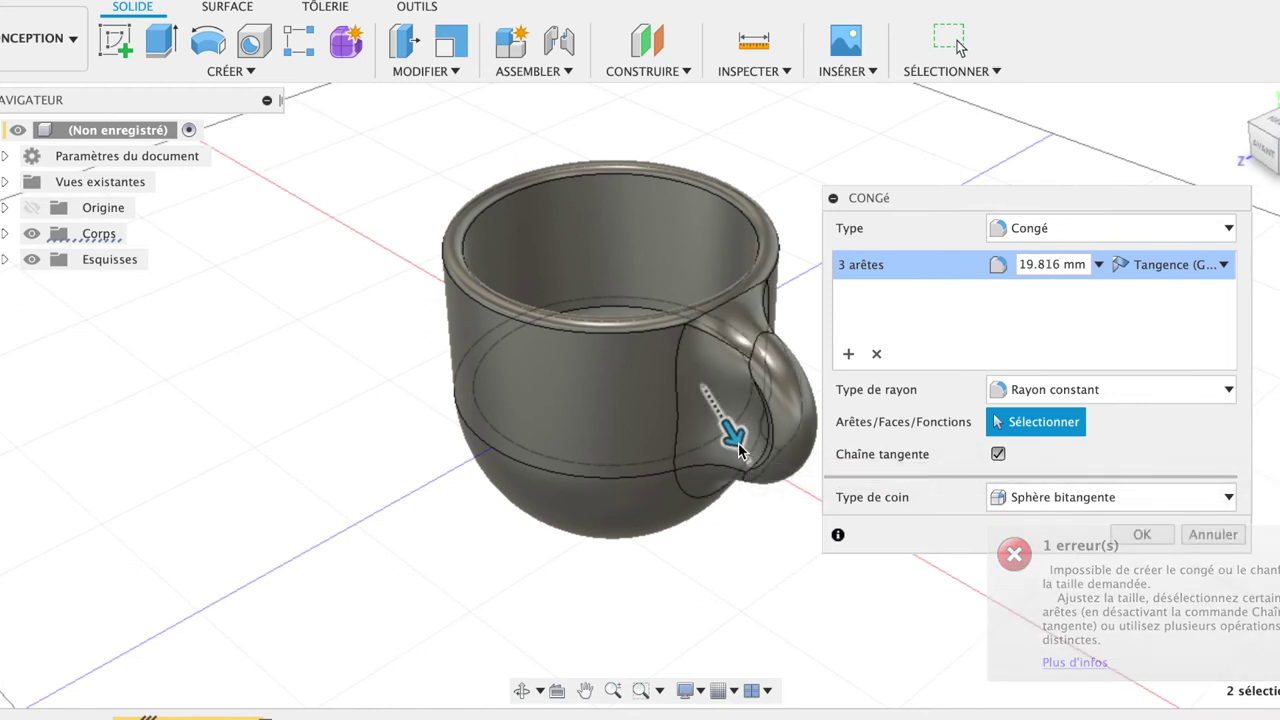
left_click_drag(735, 440, 733, 432)
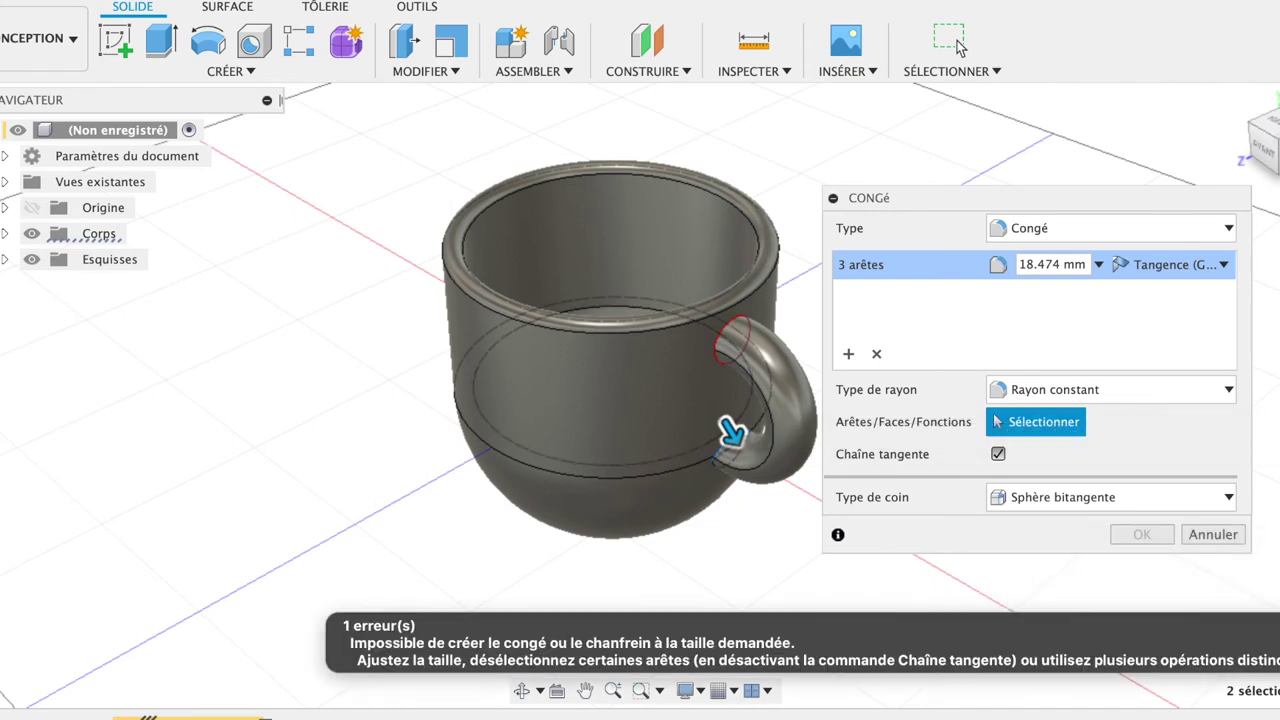
left_click(1276, 628)
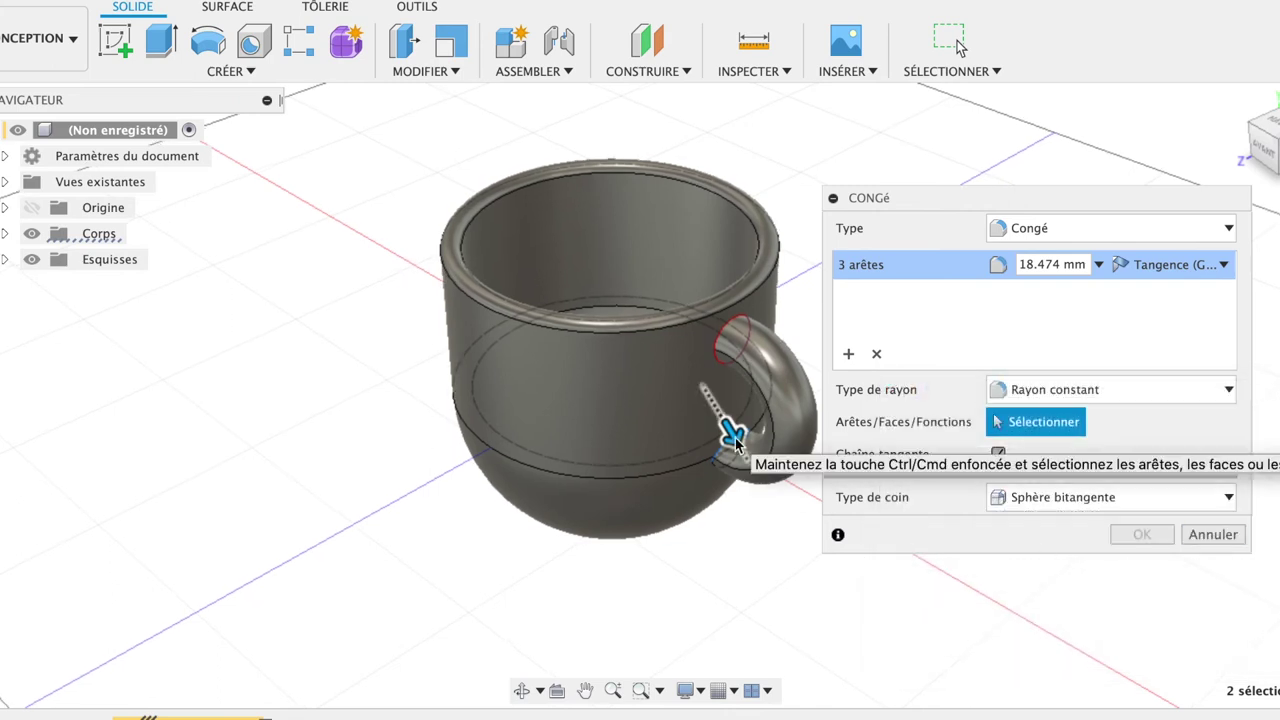
scroll(726, 398, "up", 2)
scroll(726, 398, "up", 3)
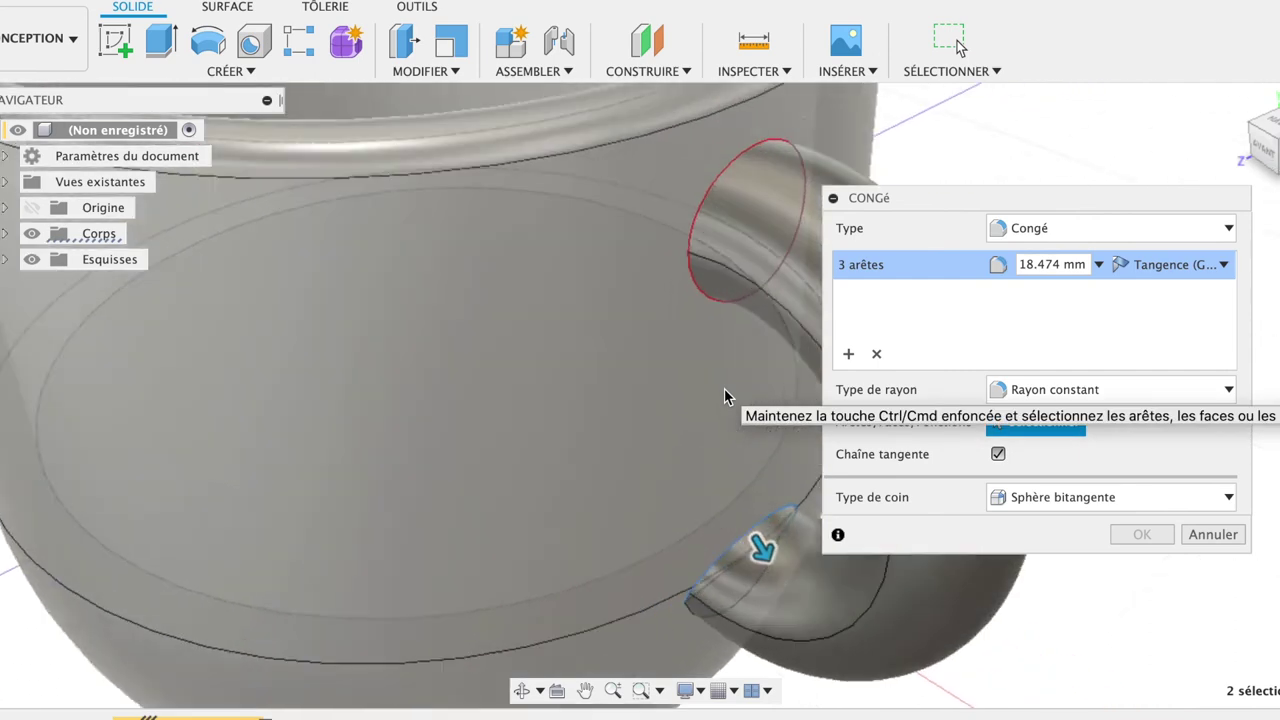
scroll(726, 398, "up", 2)
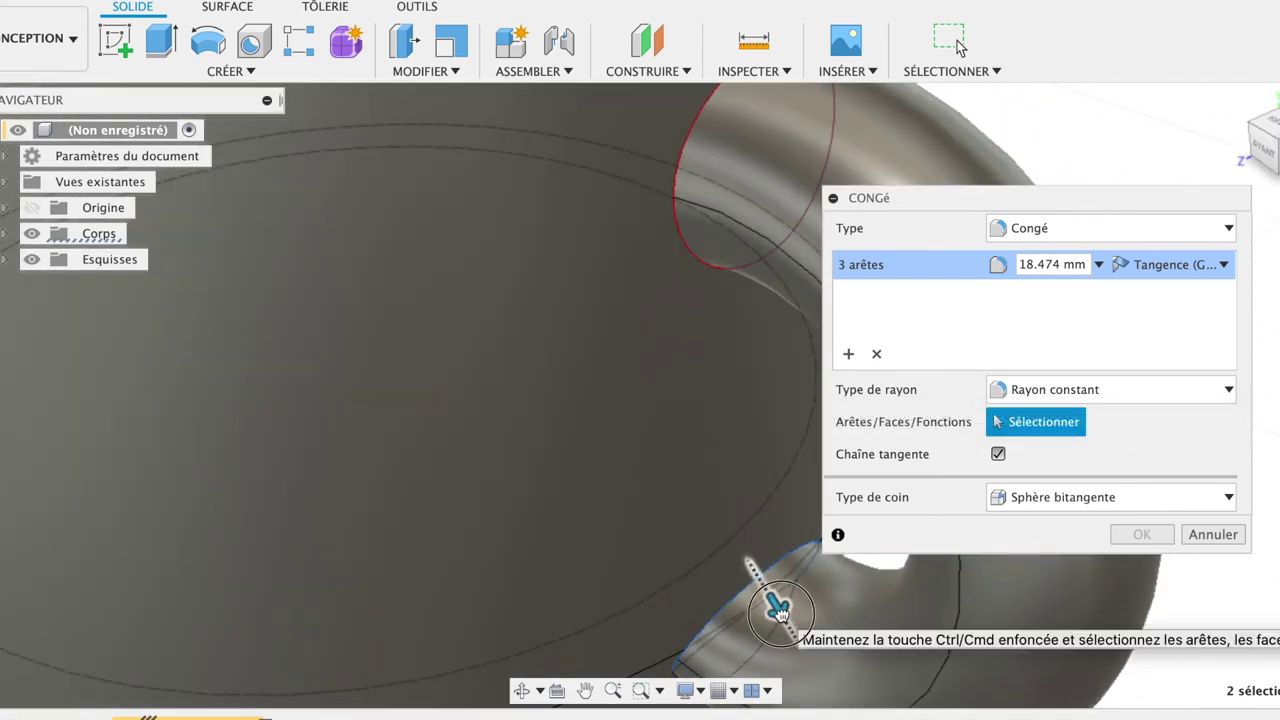
left_click_drag(778, 610, 780, 613)
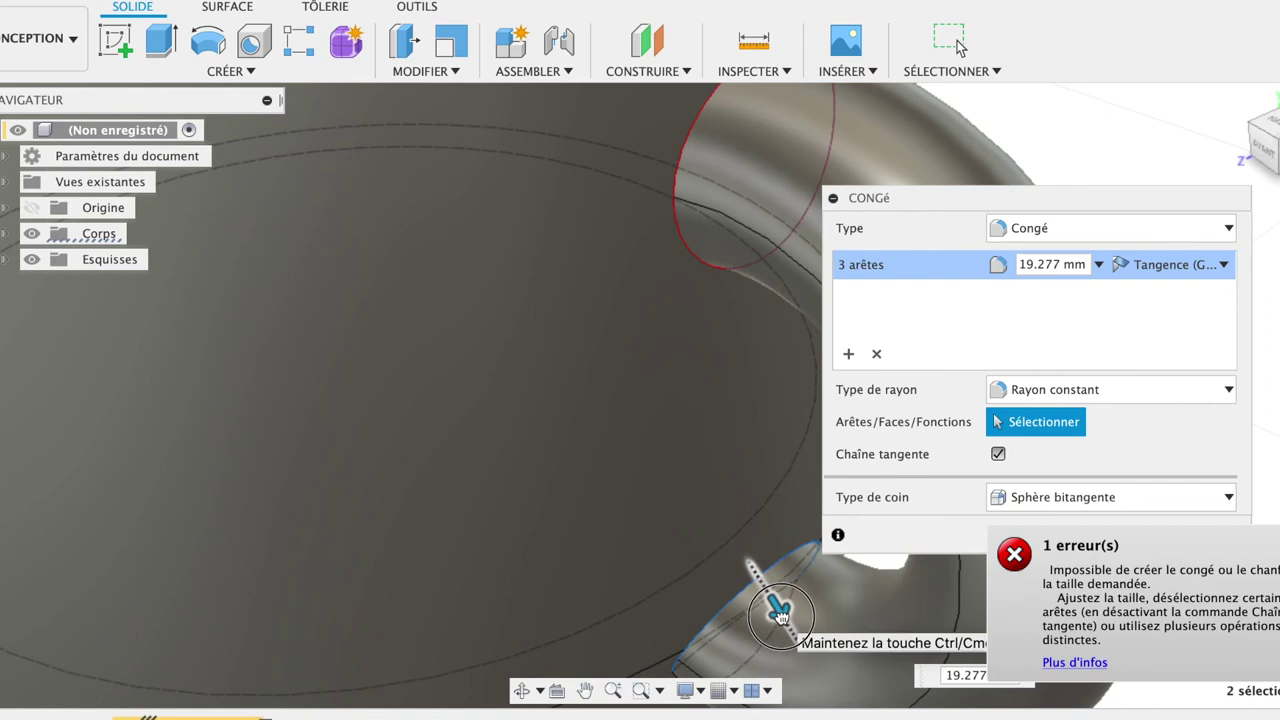
left_click_drag(778, 610, 779, 612)
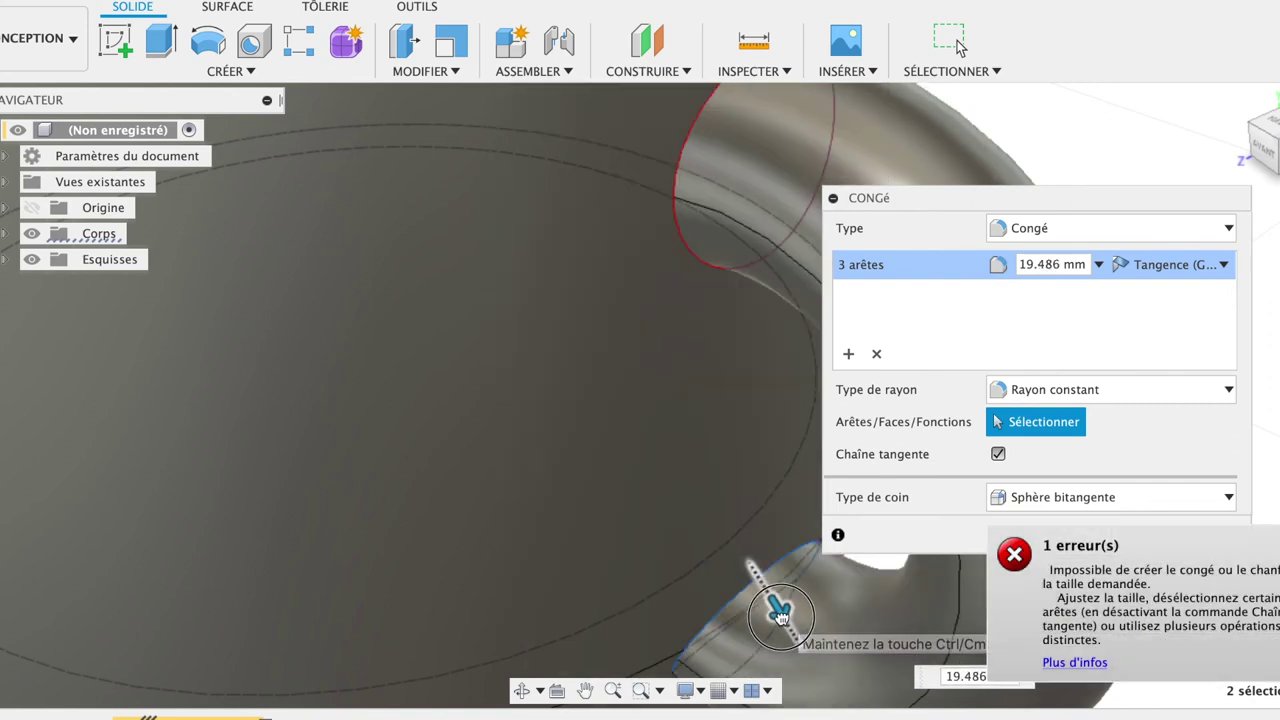
mouse_move(779, 612)
left_mouse_down()
mouse_move(740, 545)
mouse_move(738, 565)
mouse_move(752, 568)
mouse_move(743, 551)
mouse_move(755, 576)
left_mouse_up()
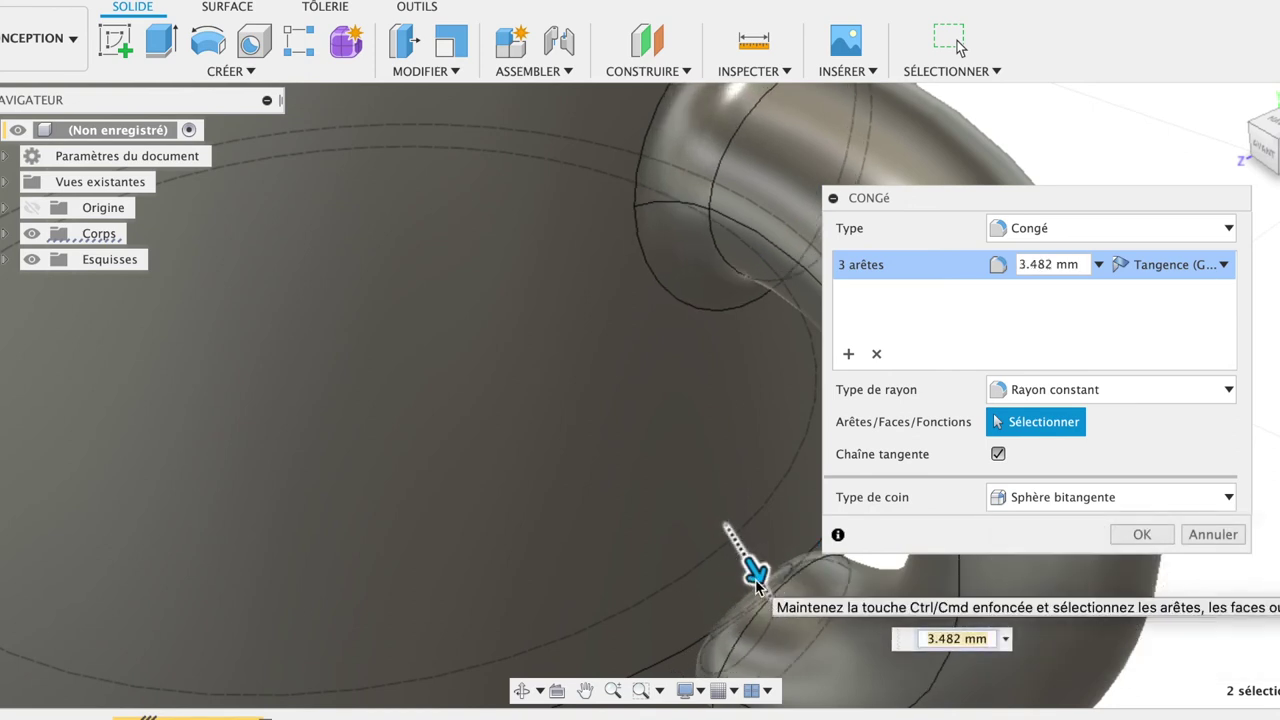
left_click(1157, 540)
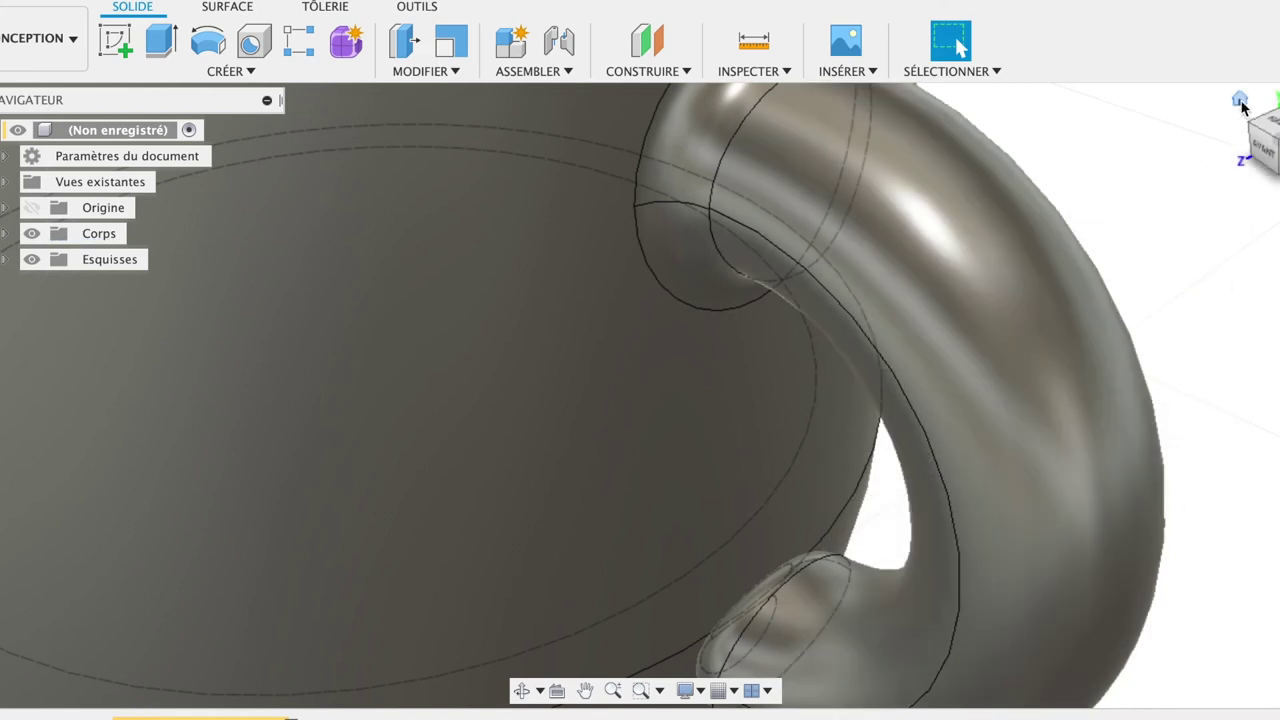
left_click(1239, 101)
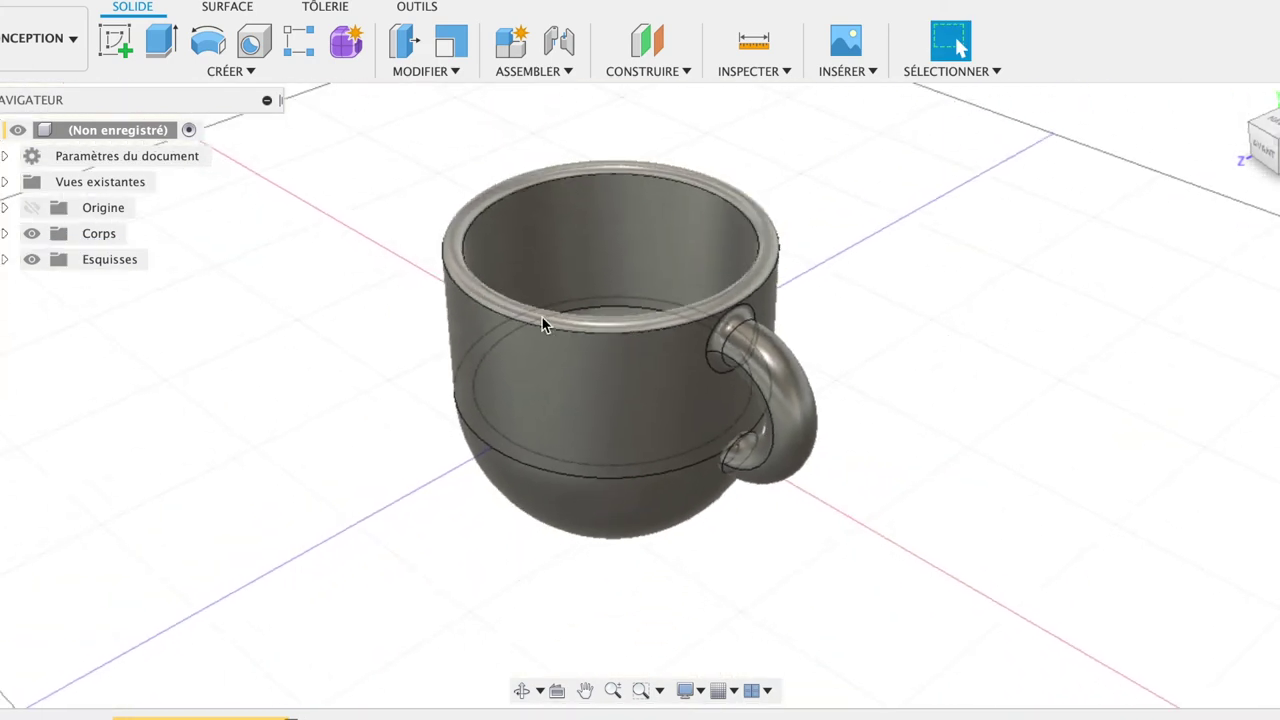
Open the appearance settings for the Corps1 cup body.
left_click(5, 233)
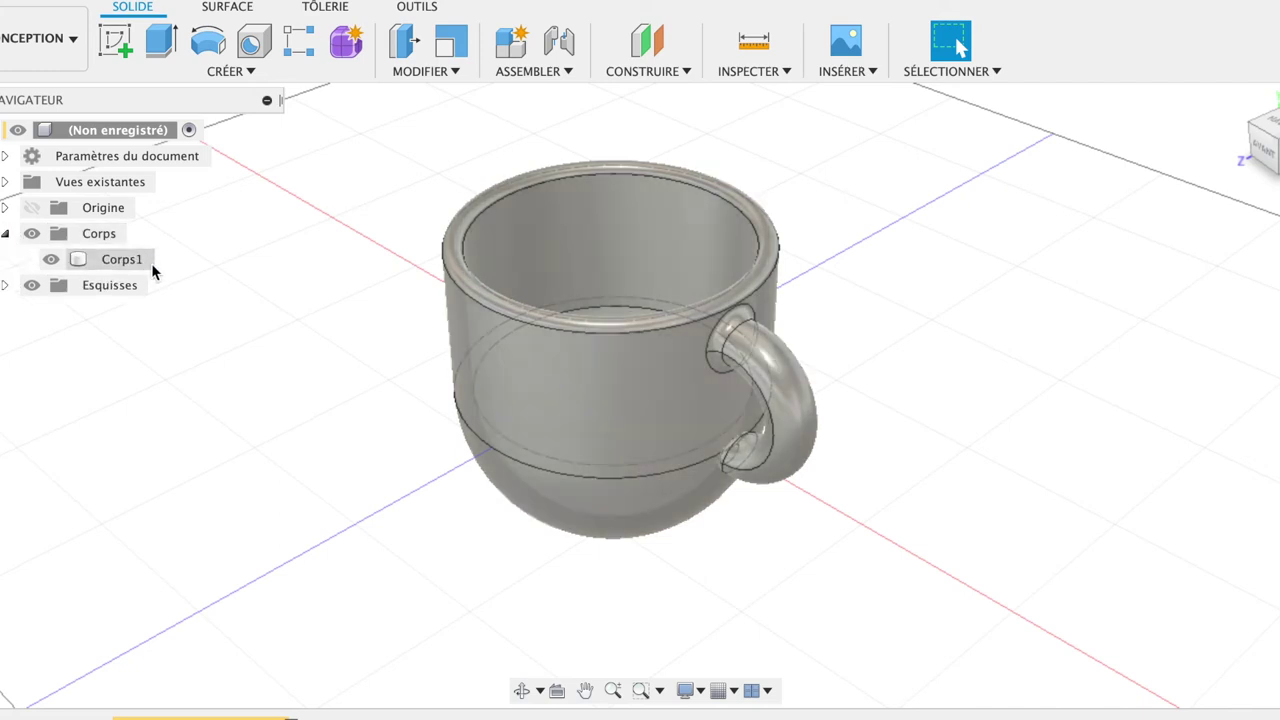
left_click(145, 260)
right_click(145, 261)
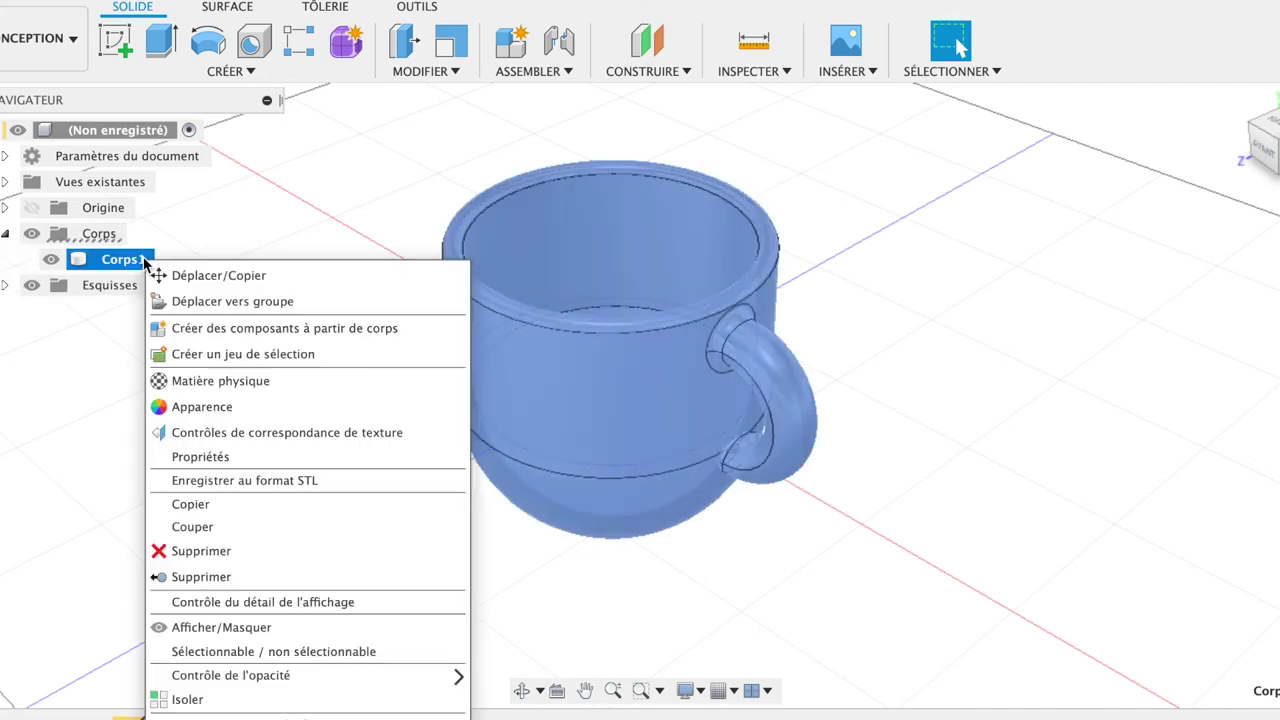
left_click(189, 406)
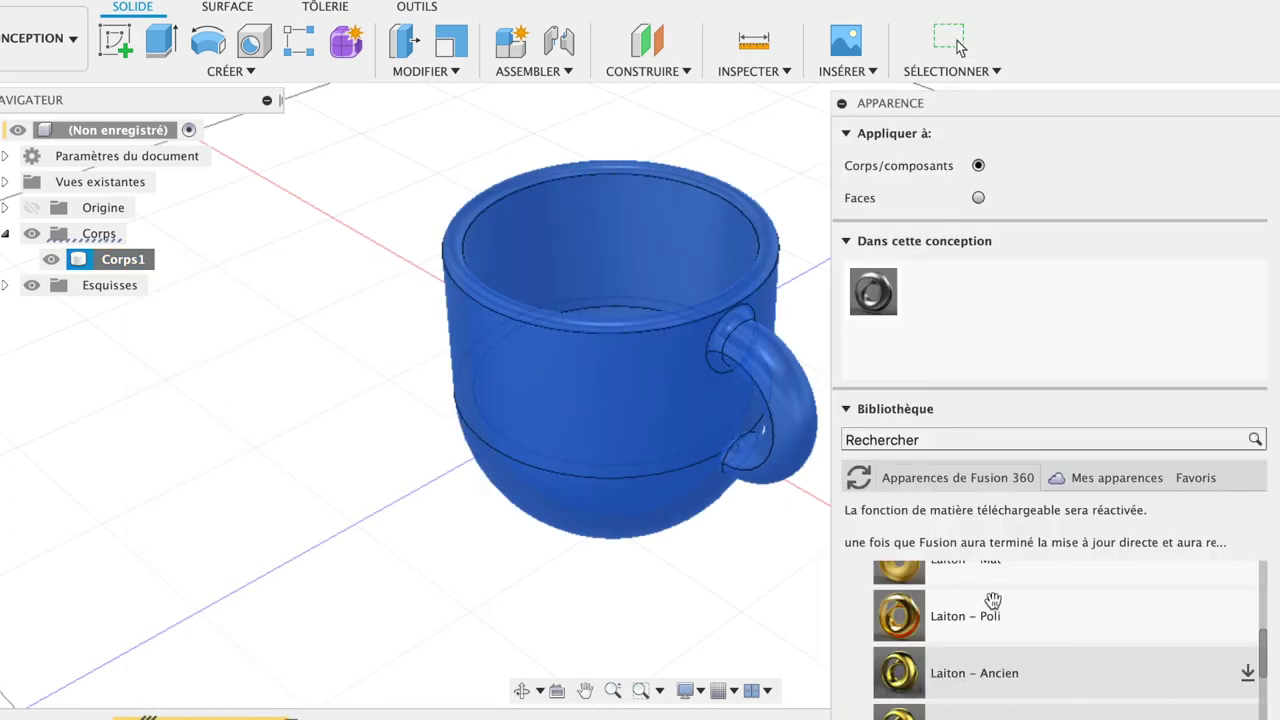
Apply the Laiton – Poli polished brass finish to the cup and close the appearance panel.
left_click_drag(905, 677, 617, 395)
left_click_drag(1060, 103, 1090, 14)
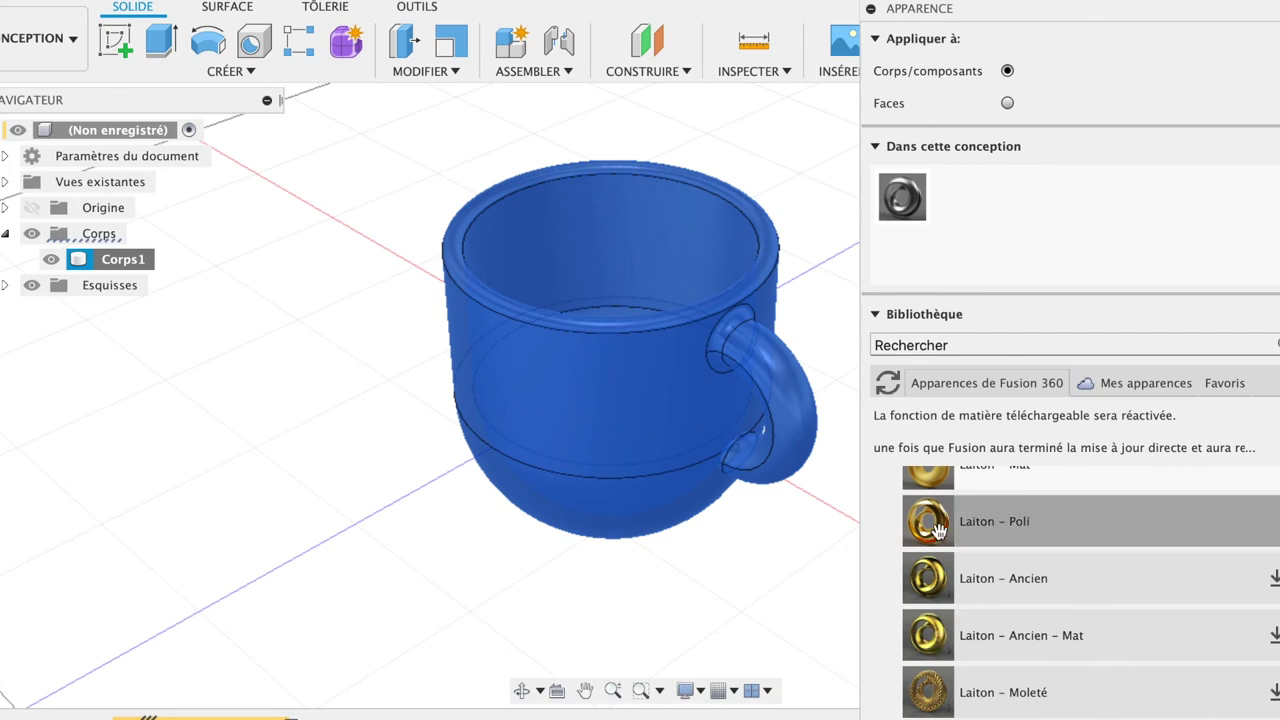
left_click_drag(938, 530, 726, 430)
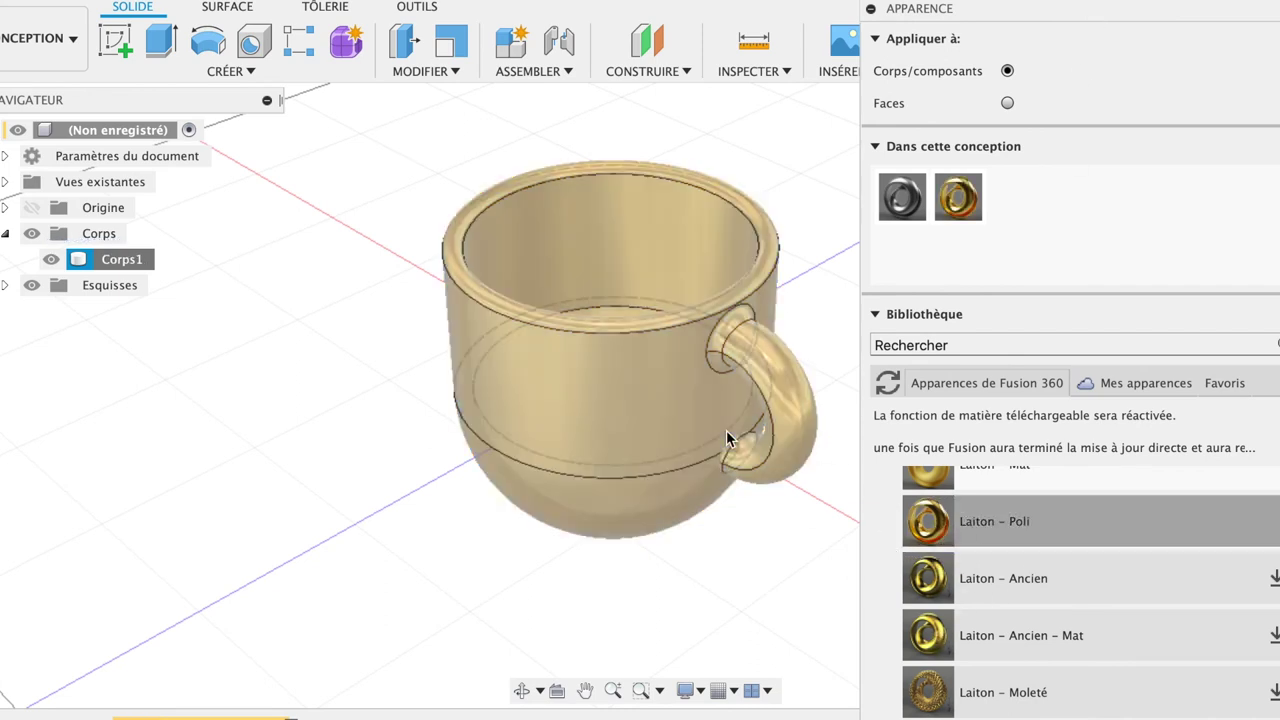
left_click(876, 315)
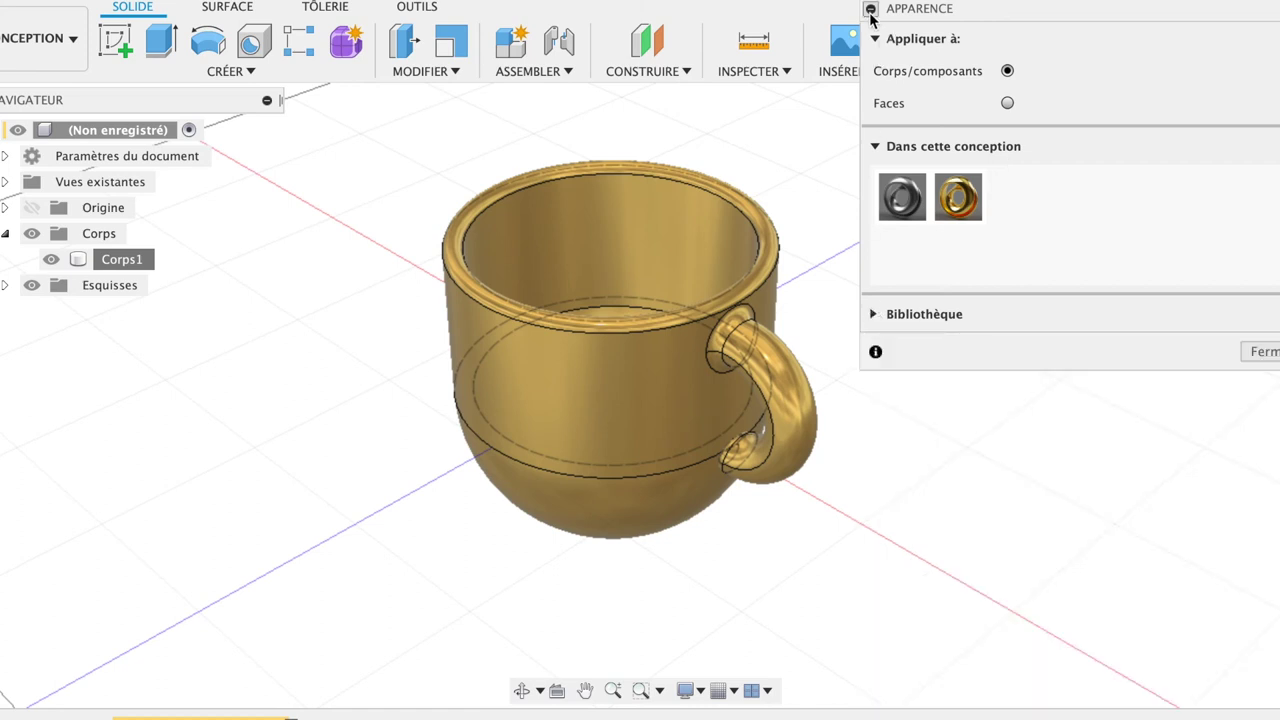
left_click(1262, 352)
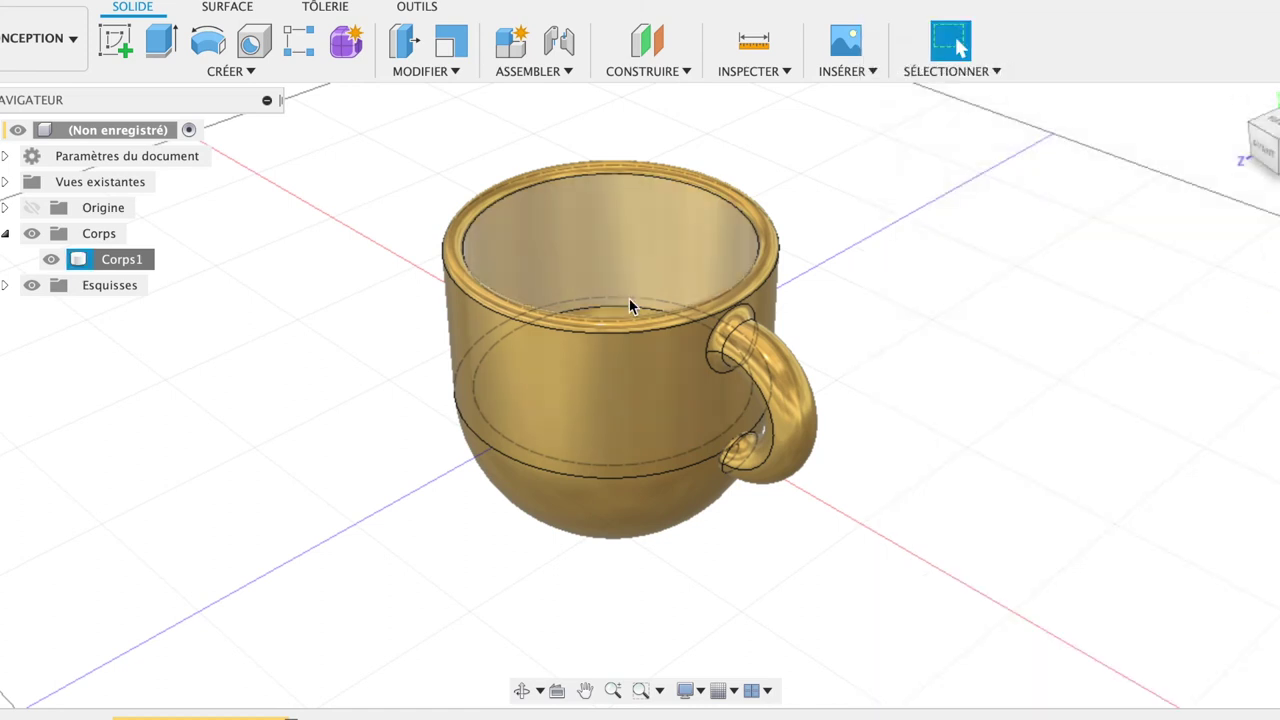
left_click(37, 26)
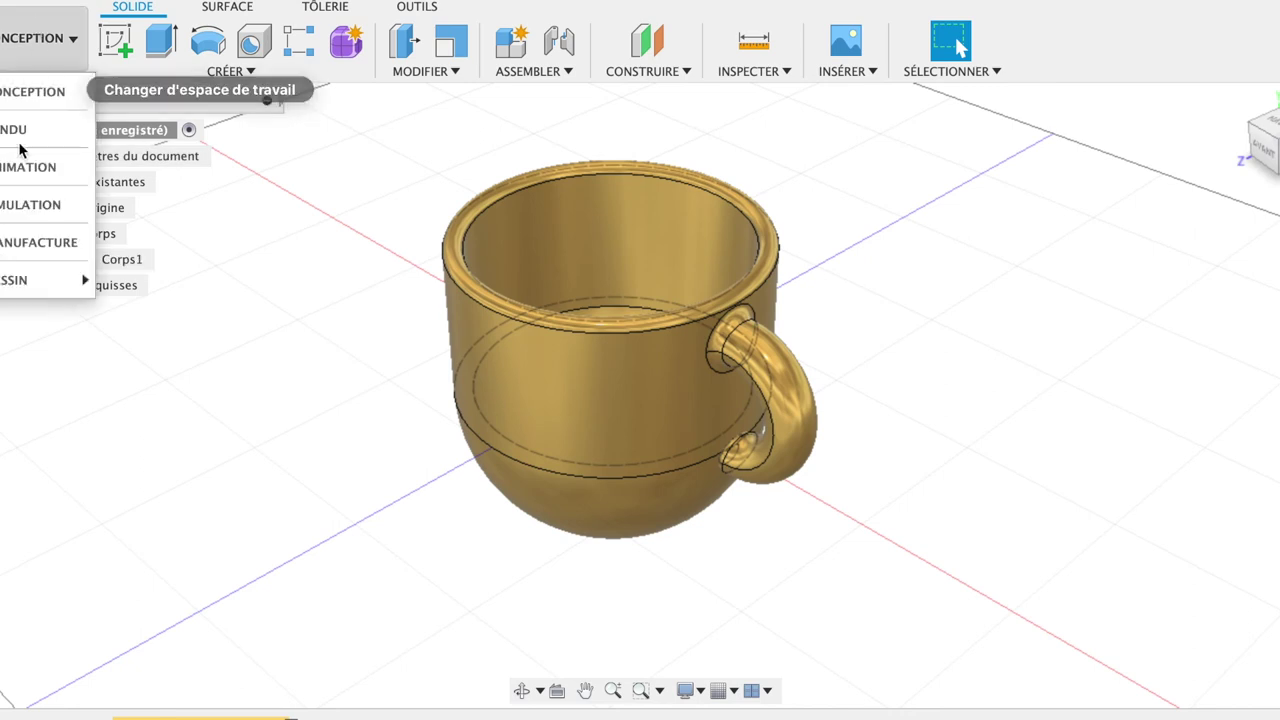
left_click(41, 134)
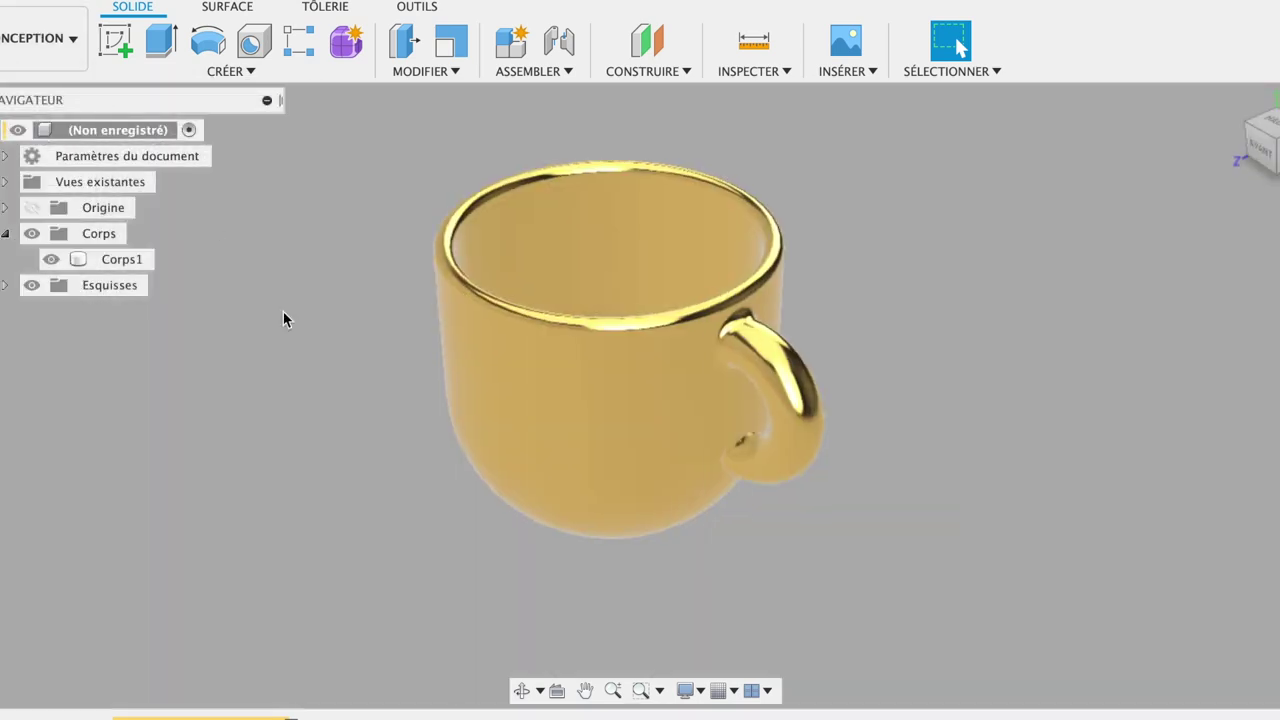
mouse_move(1262, 152)
middle_mouse_down("shift")
mouse_move(1063, 178)
mouse_move(997, 157)
mouse_move(988, 134)
mouse_move(937, 100)
mouse_move(961, 68)
mouse_move(1031, 91)
mouse_move(1011, 154)
mouse_move(914, 186)
mouse_move(1004, 208)
mouse_move(1069, 146)
mouse_move(1086, 103)
mouse_move(946, 97)
mouse_move(900, 158)
mouse_move(949, 171)
mouse_move(989, 157)
mouse_move(1275, 152)
middle_mouse_up("shift")
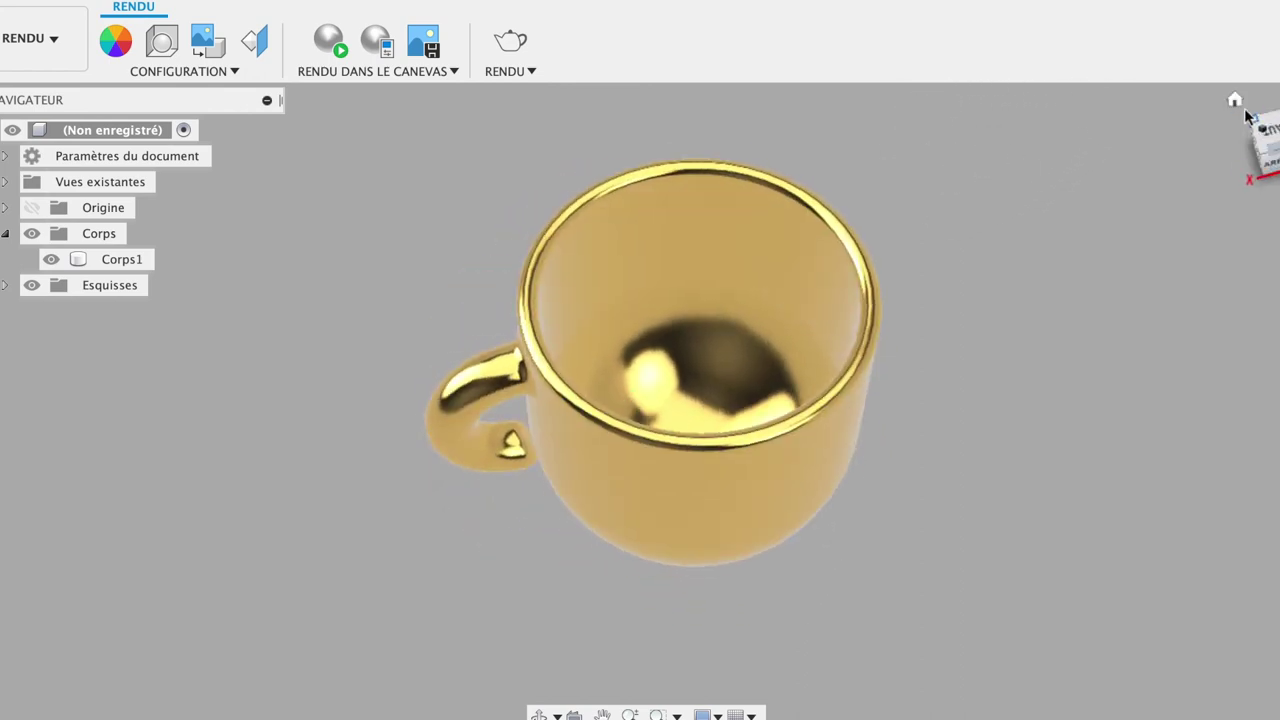
left_click(1237, 104)
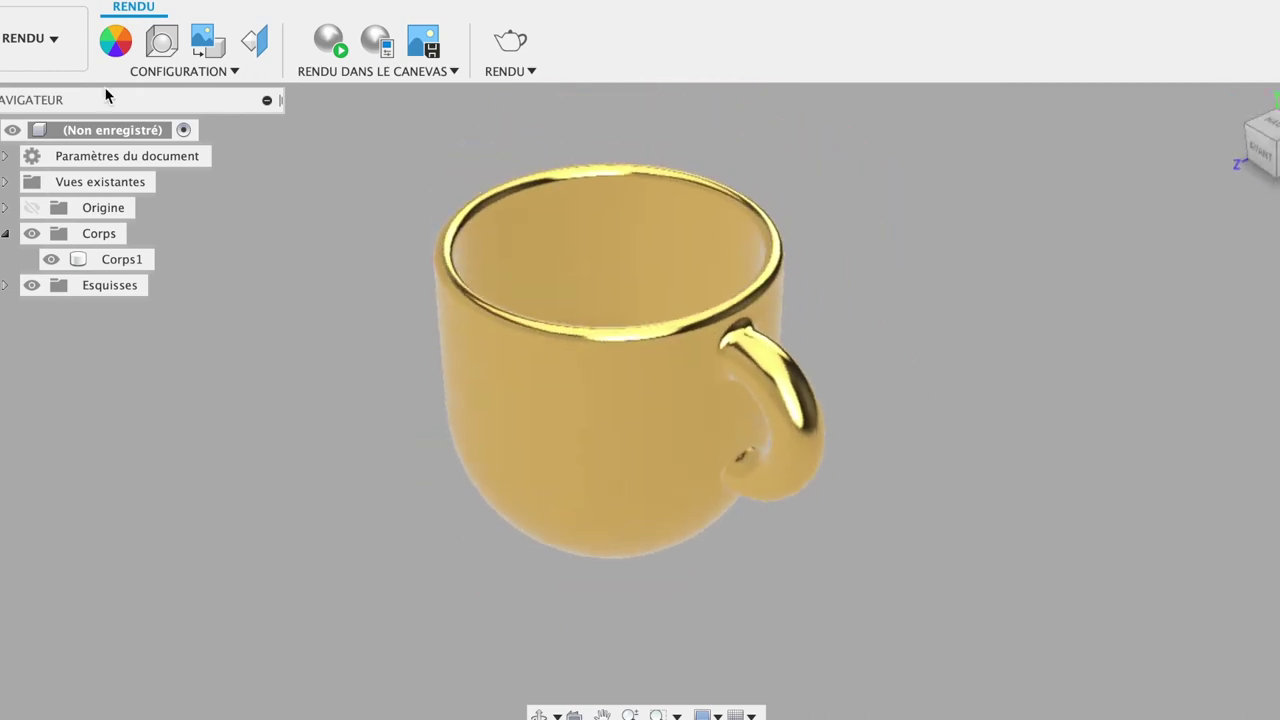
left_click(55, 36)
left_click(38, 90)
left_click(1268, 157)
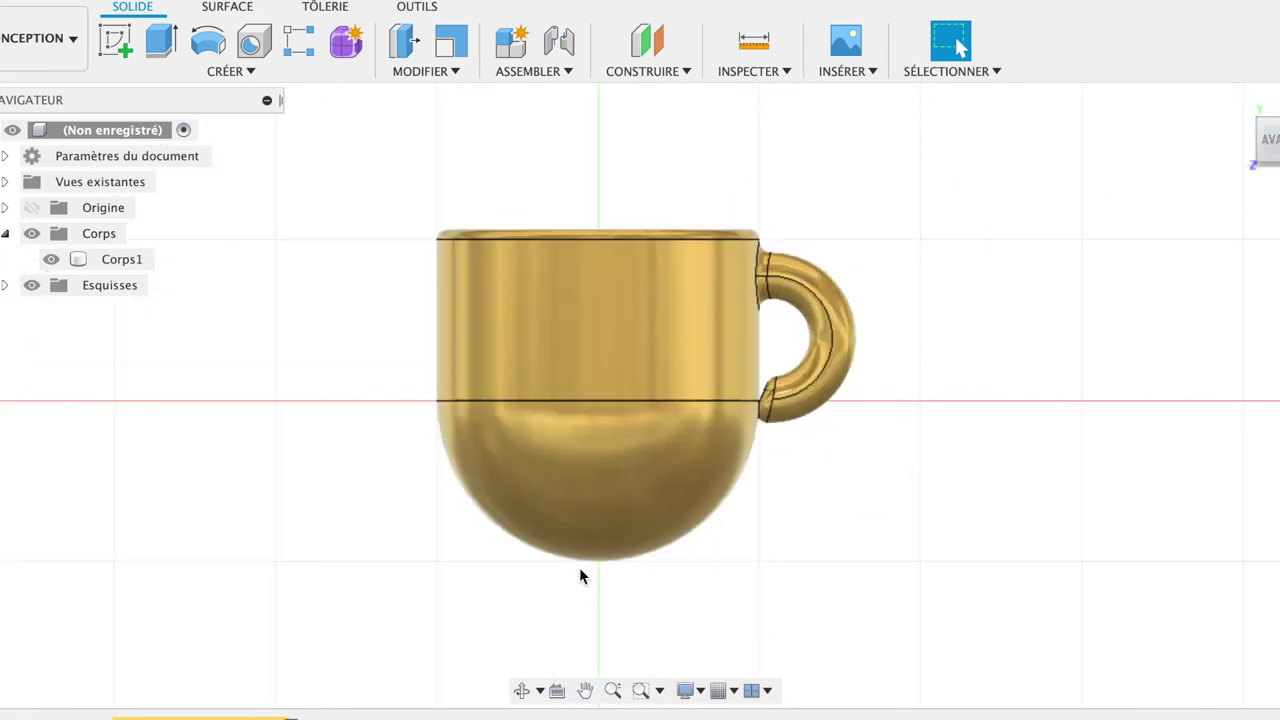
On the front plane, sketch a thin 2-point rectangle spanning just beneath the cup's rounded base.
scroll(579, 576, "up", 1)
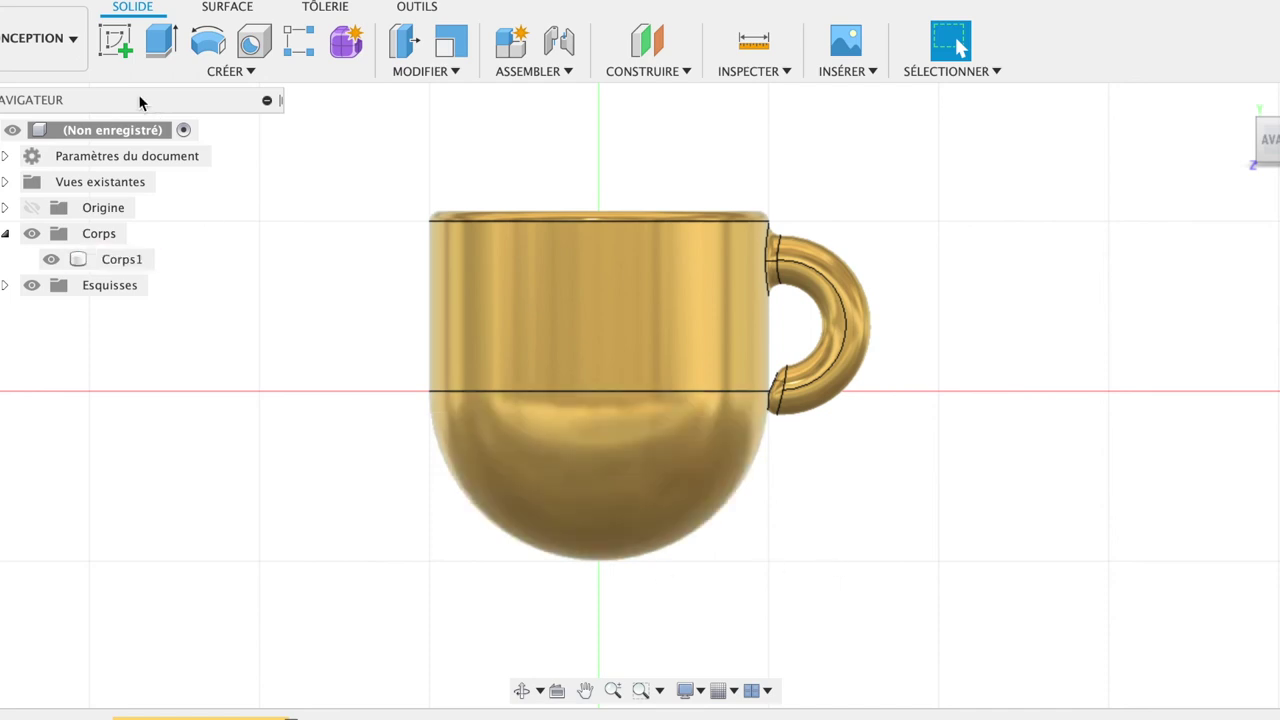
left_click(115, 42)
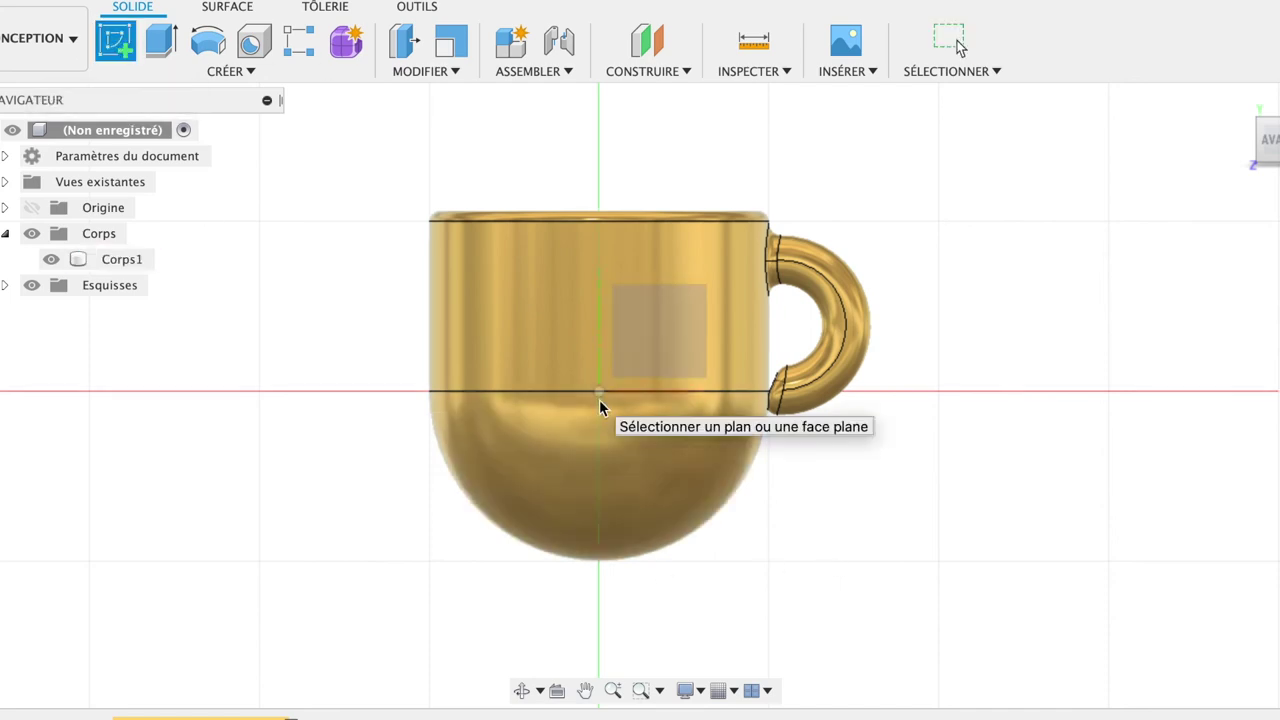
left_click(658, 333)
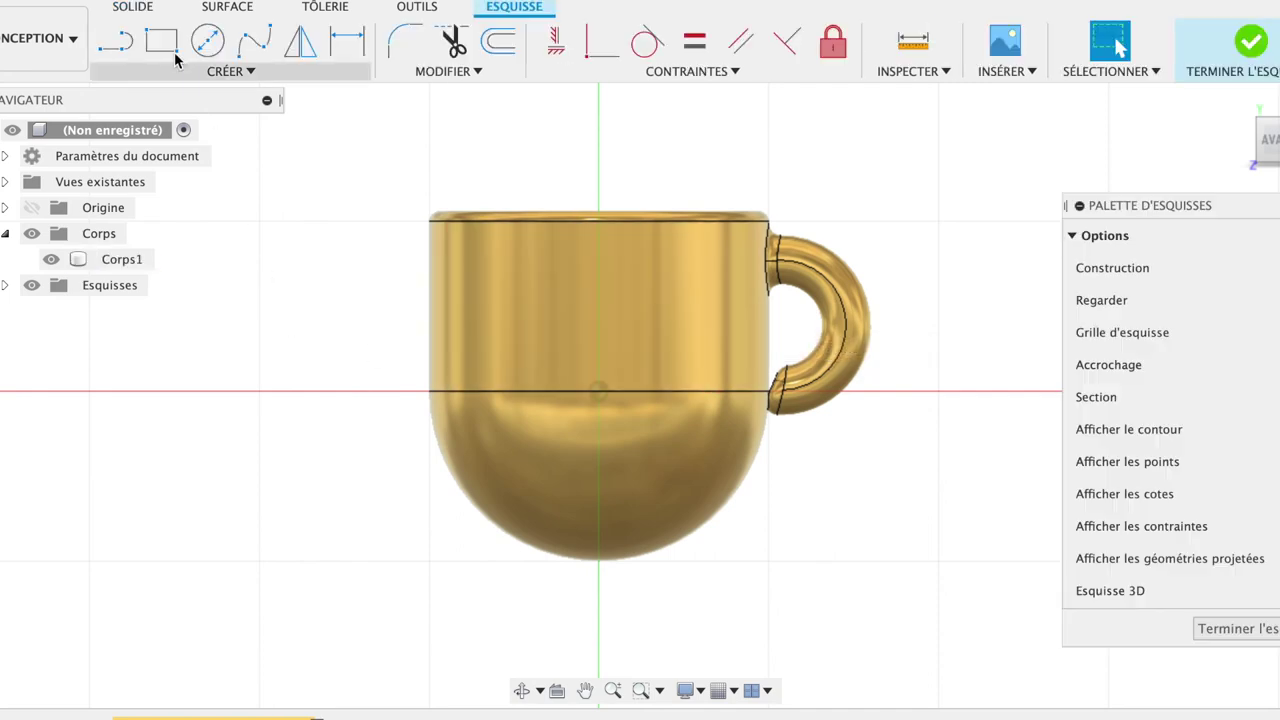
left_click(165, 47)
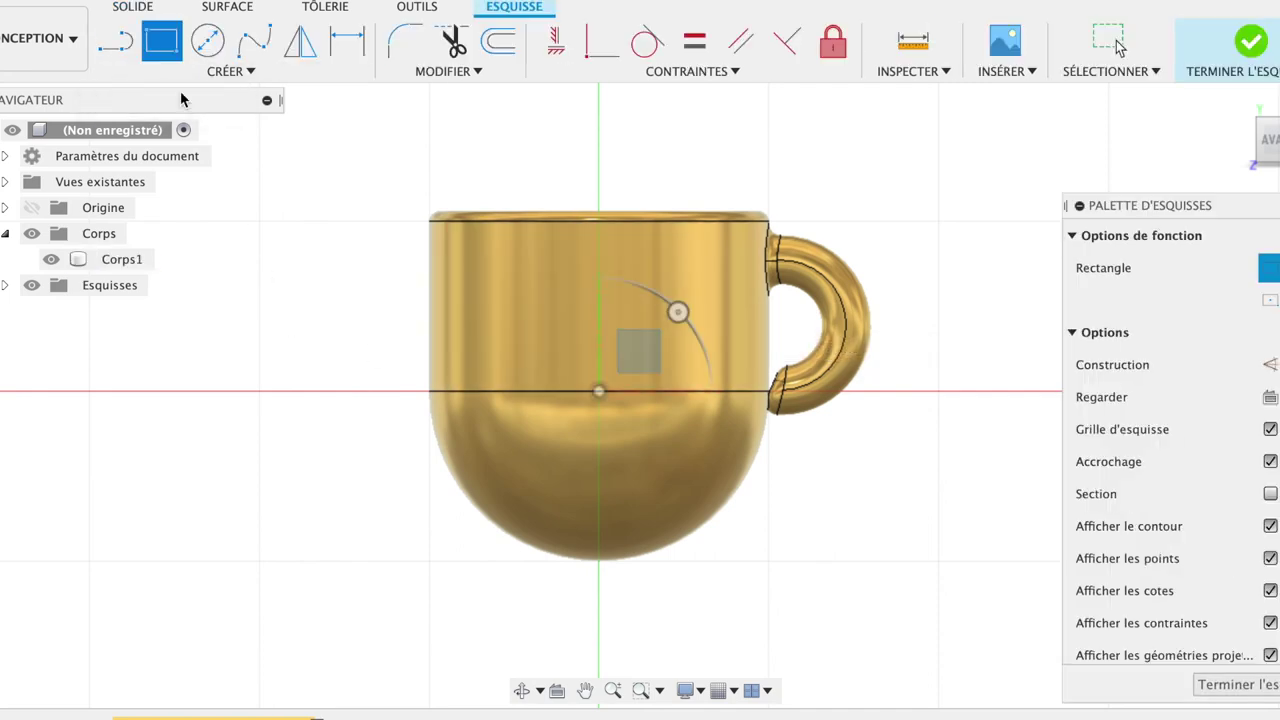
left_click(430, 549)
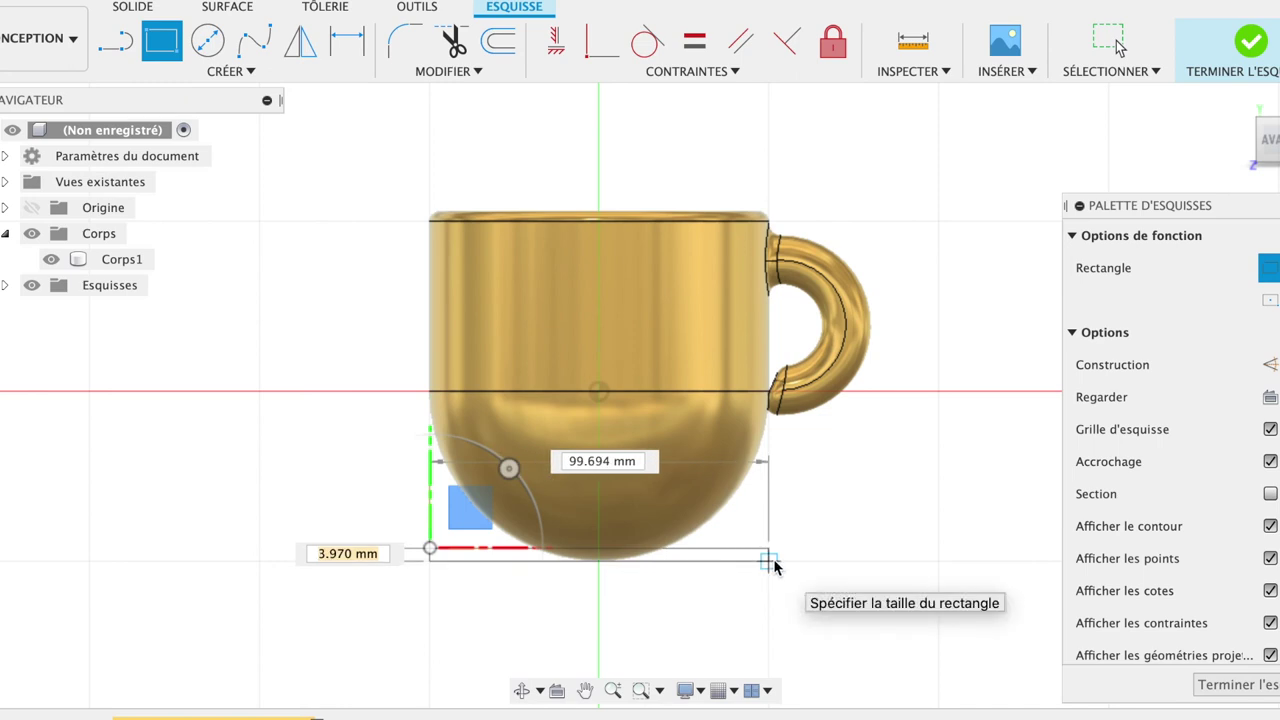
left_click(772, 560)
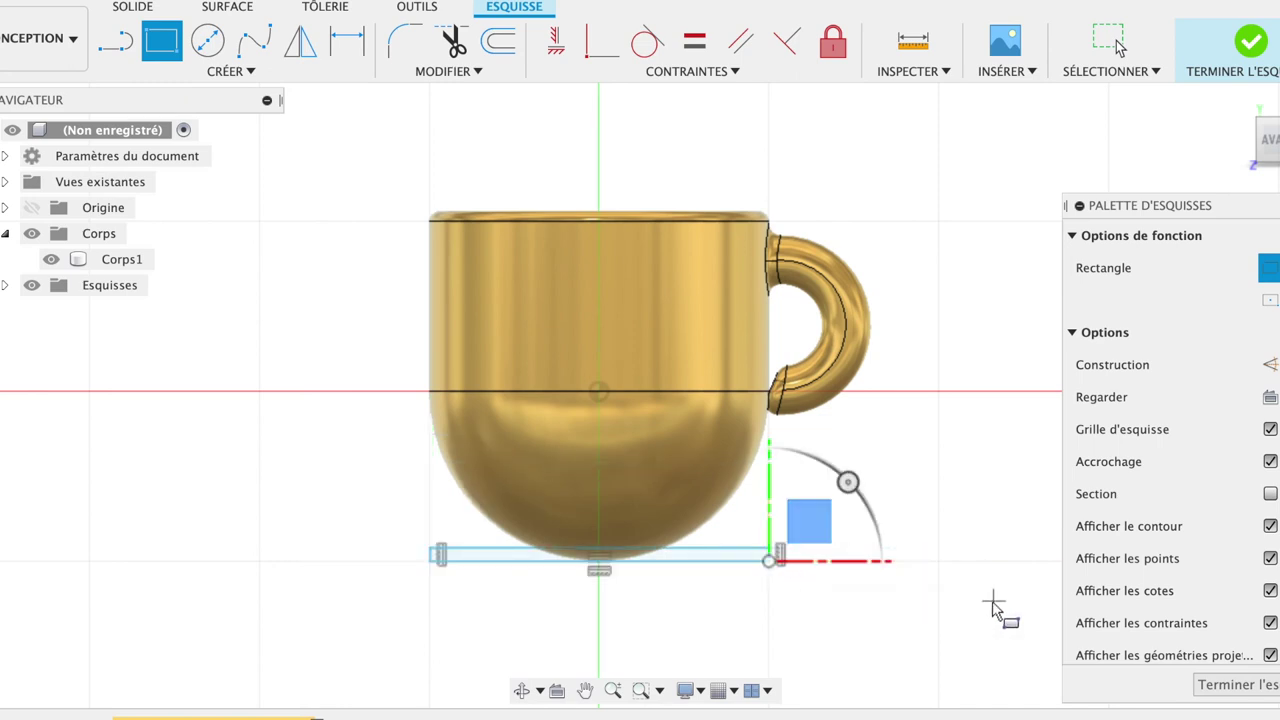
left_click(1238, 685)
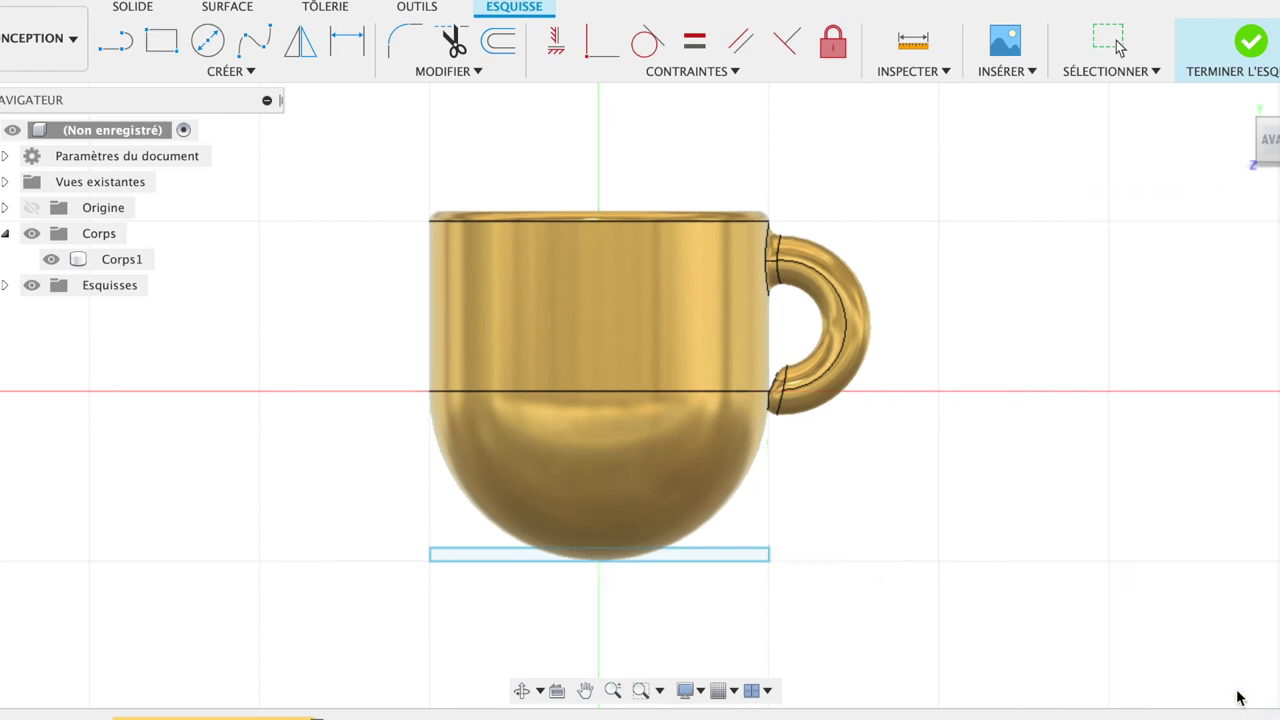
left_click(722, 558)
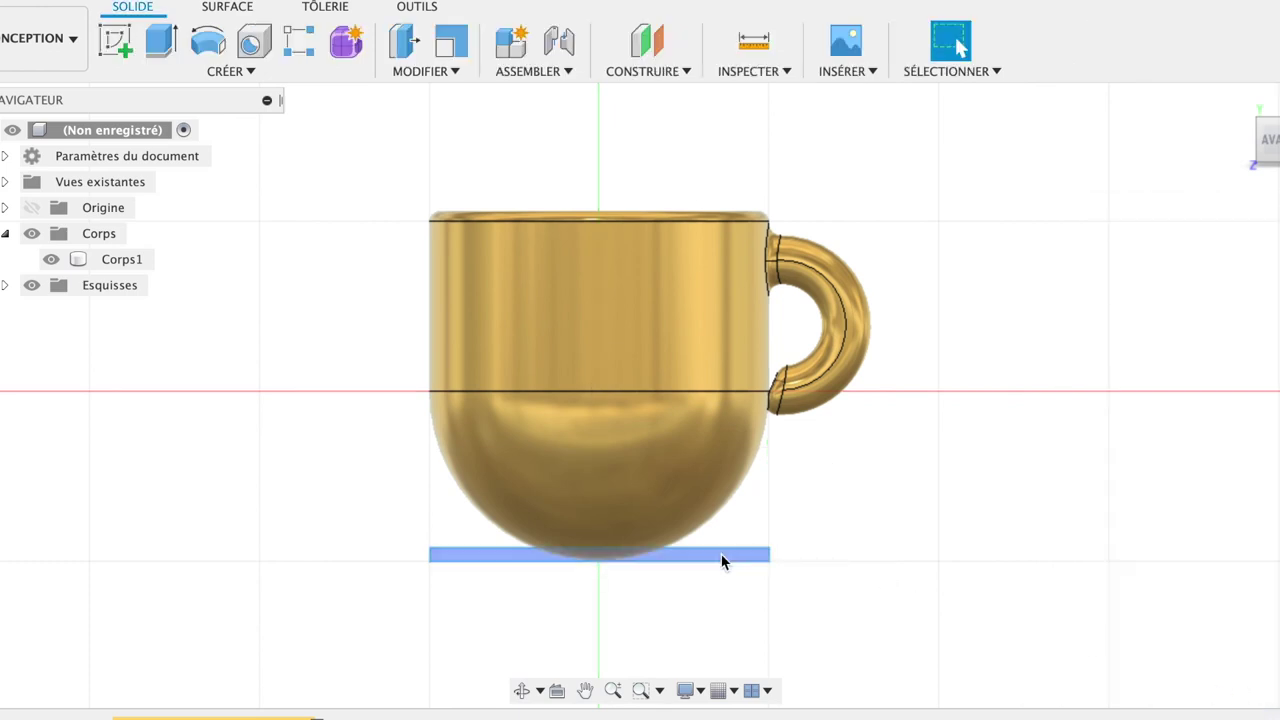
Extrude-cut the thin rectangle two-sided, 66.634 mm and 80.288 mm, through the cup's bottom.
left_click(722, 558)
key("e")
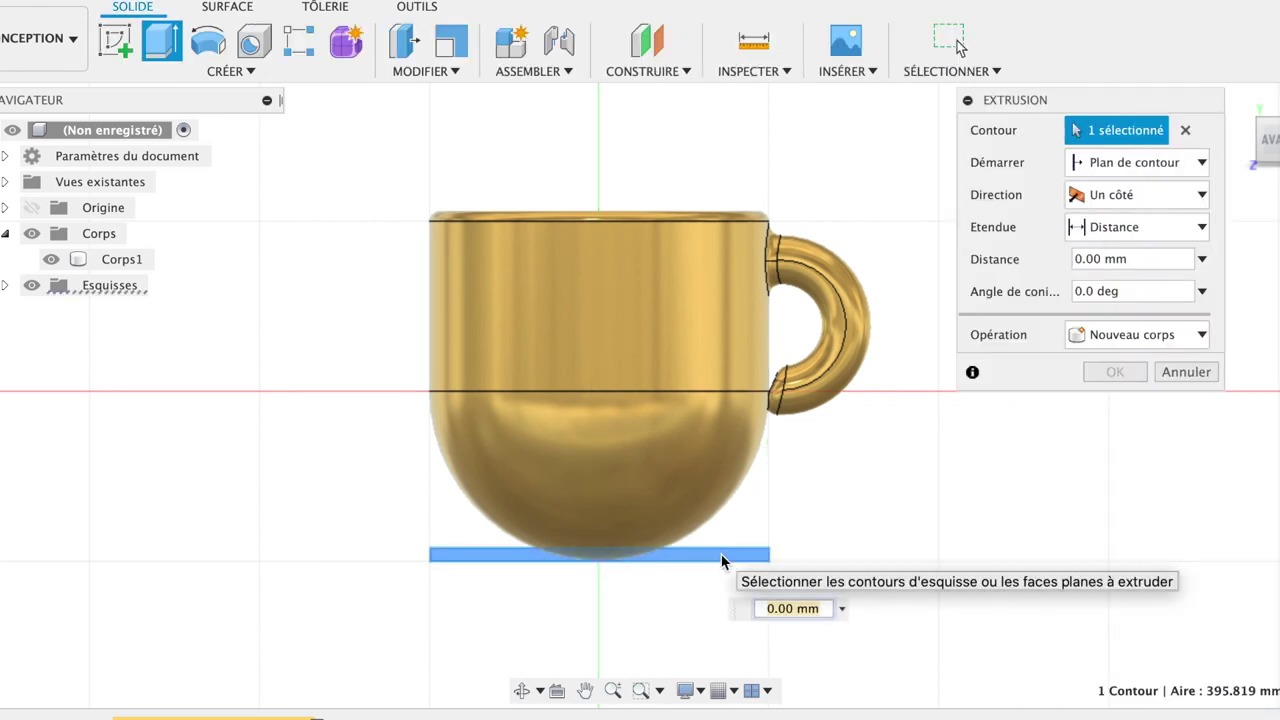
mouse_move(1262, 138)
middle_mouse_down("shift")
mouse_move(1203, 160)
mouse_move(1137, 128)
mouse_move(1063, 178)
middle_mouse_up("shift")
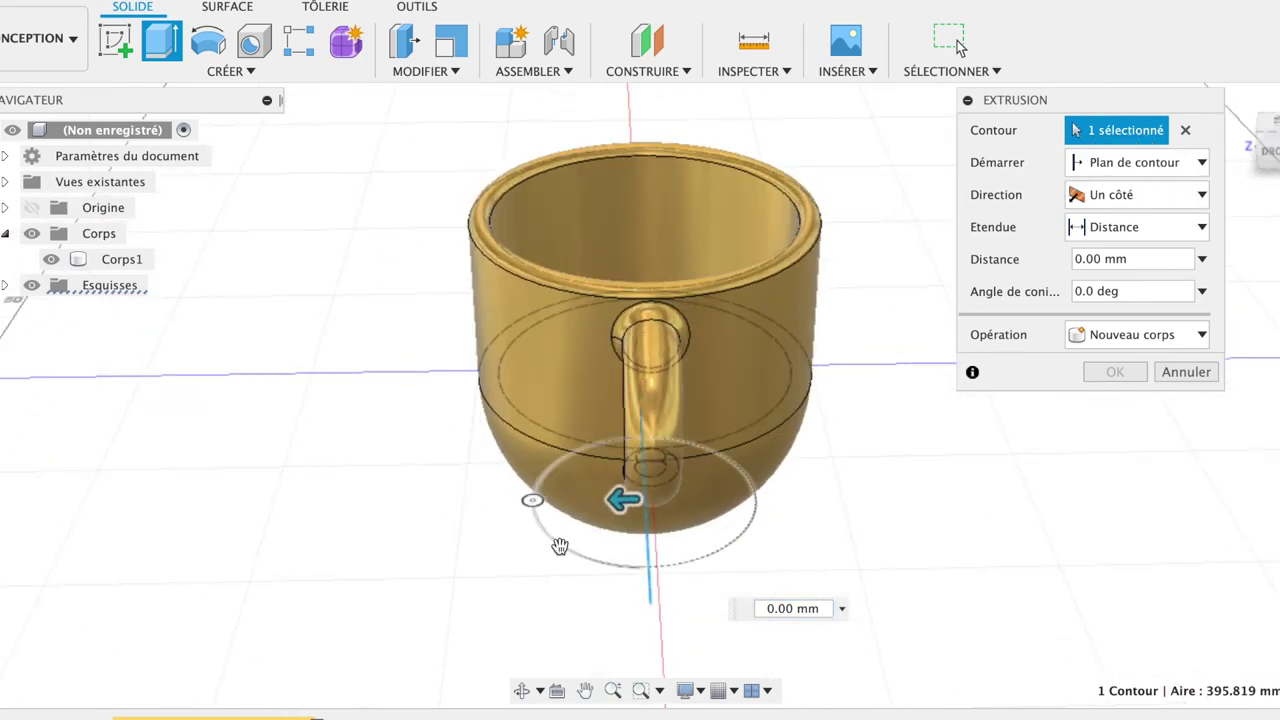
left_click_drag(614, 502, 410, 503)
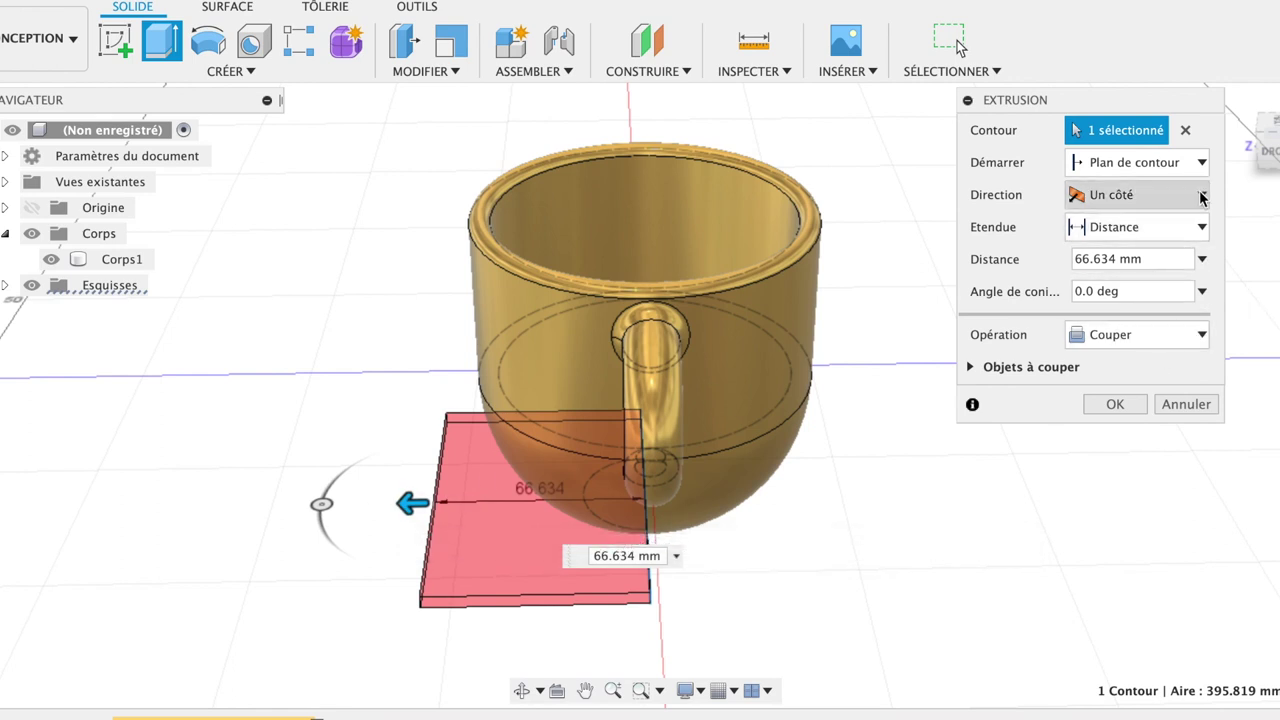
left_click(1150, 195)
left_click(1146, 243)
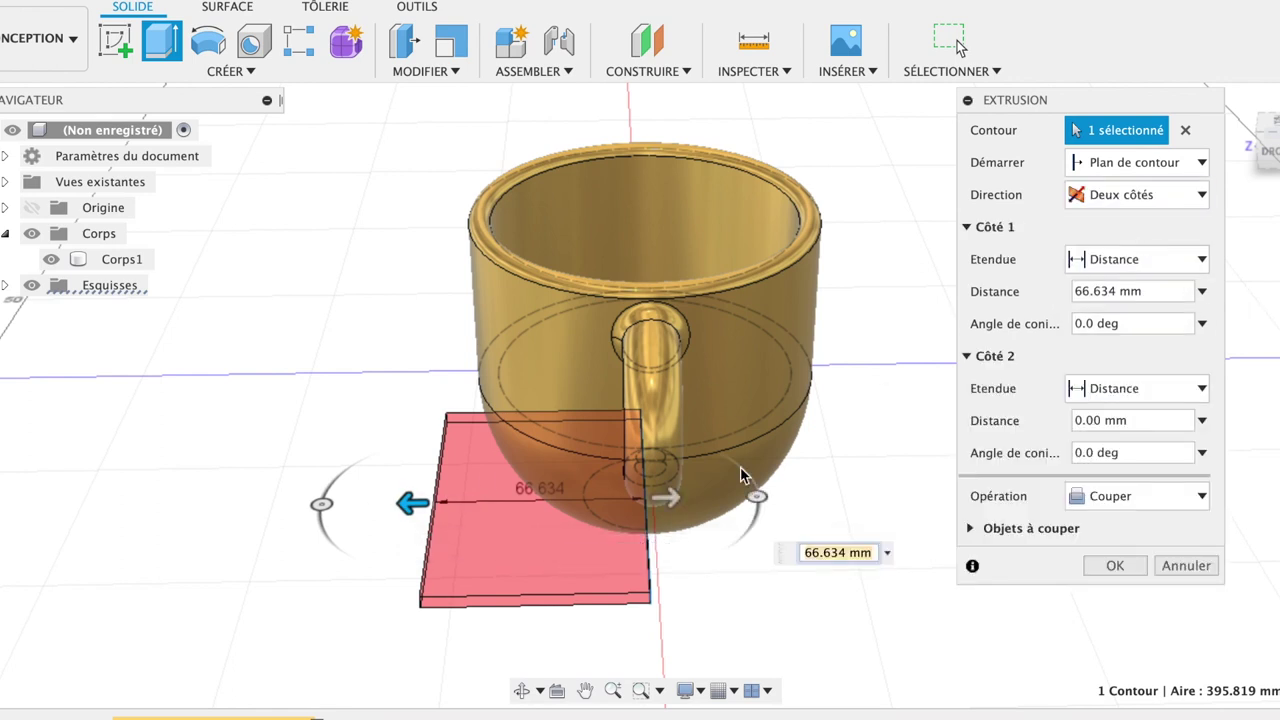
left_click_drag(676, 502, 925, 503)
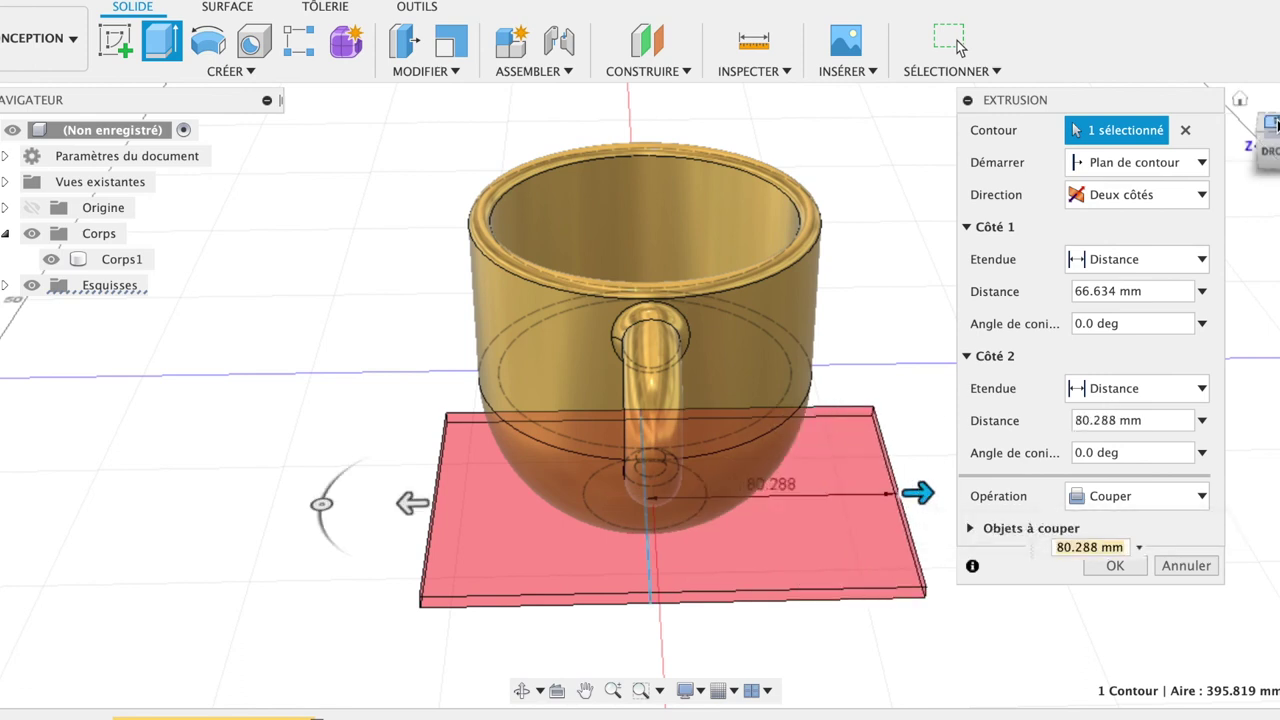
left_click_drag(1262, 135, 1262, 160)
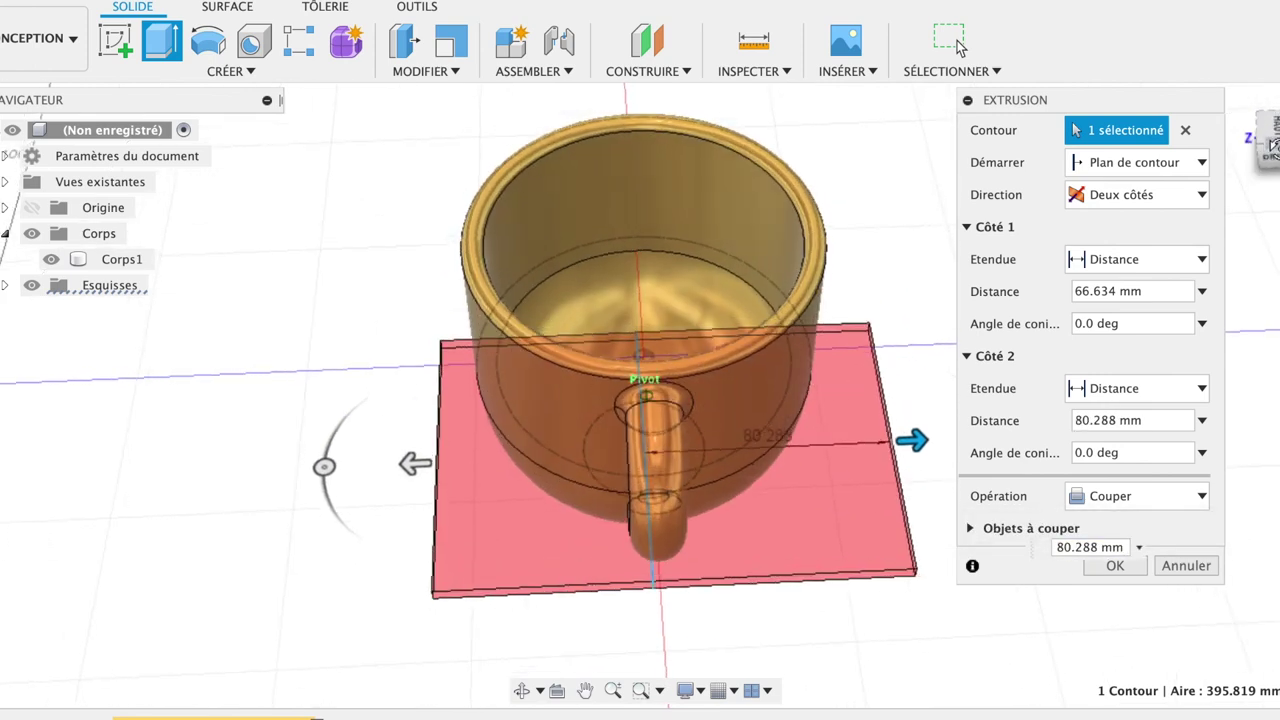
left_click(1116, 566)
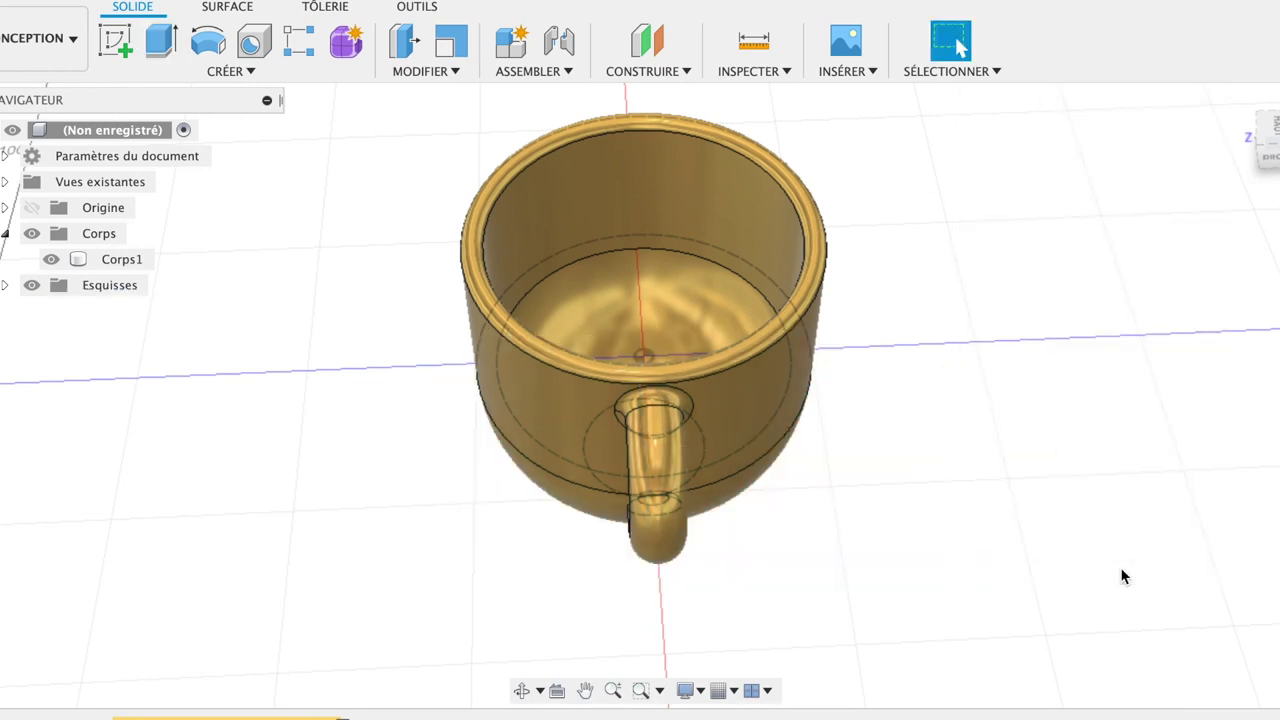
left_click_drag(1265, 155, 1198, 77)
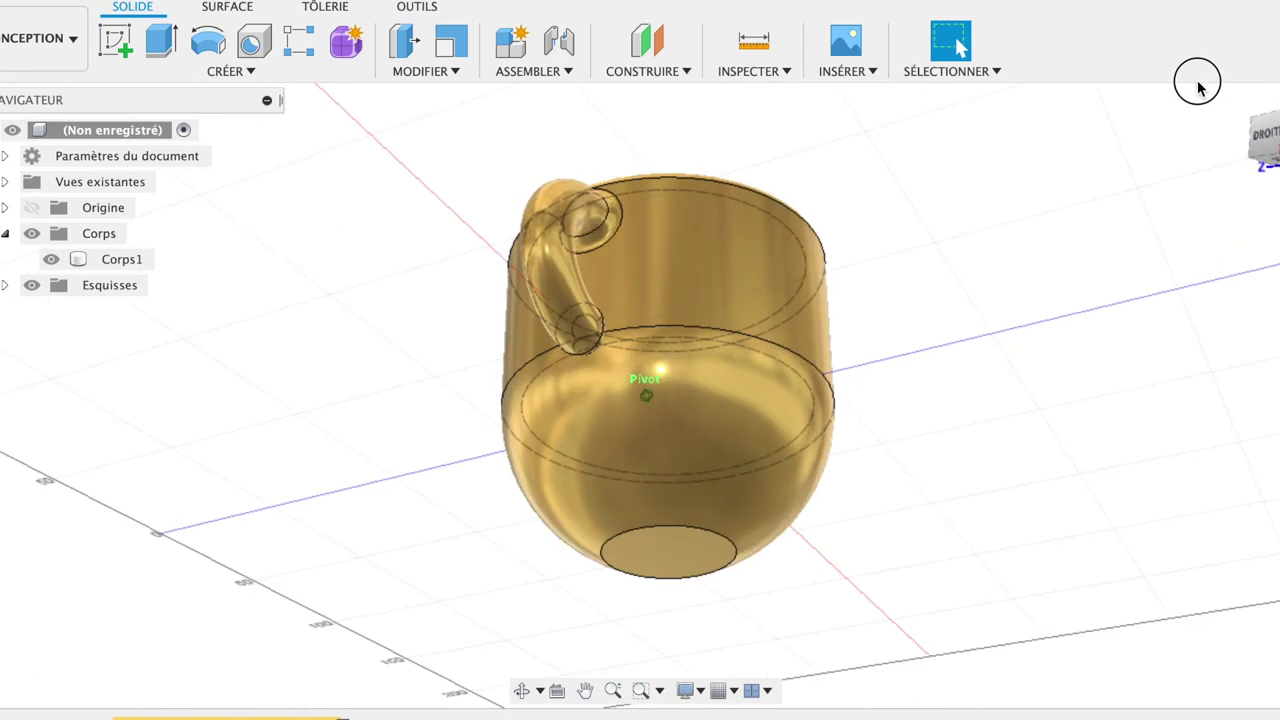
middle_click_drag(1222, 34, 1100, 60, "shift")
middle_click_drag(1240, 125, 1220, 122, "shift")
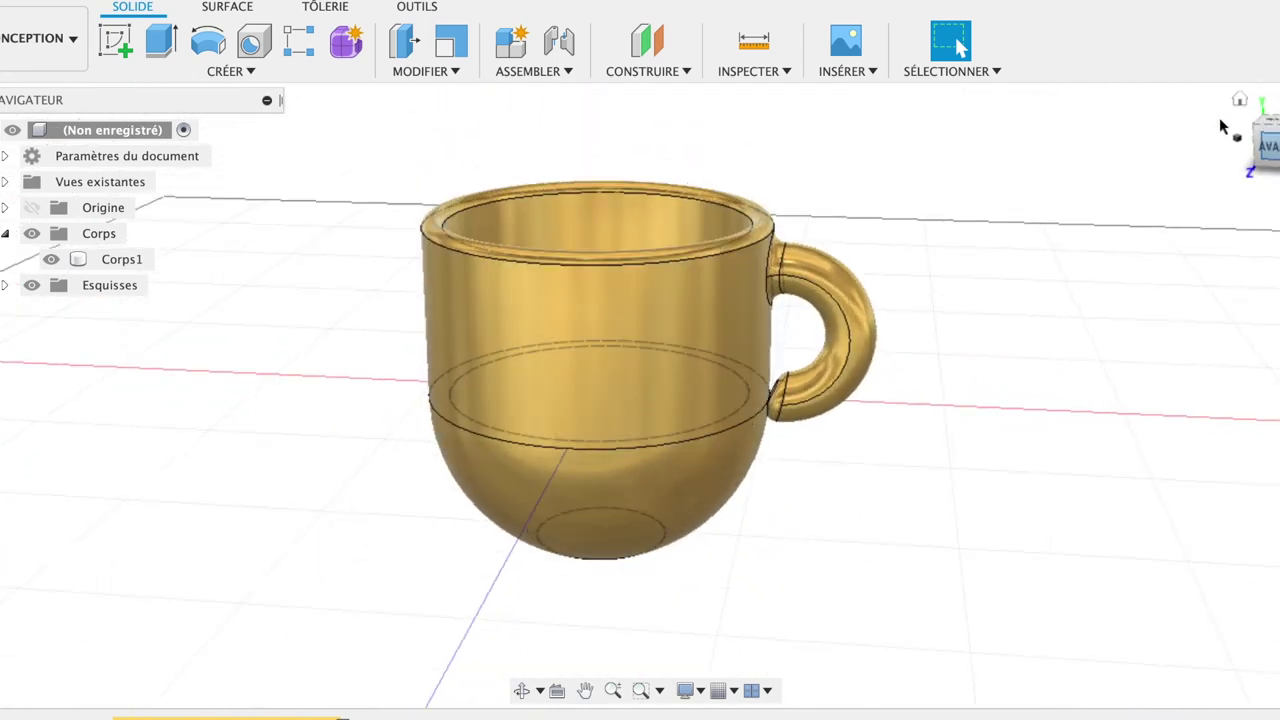
left_click(1238, 100)
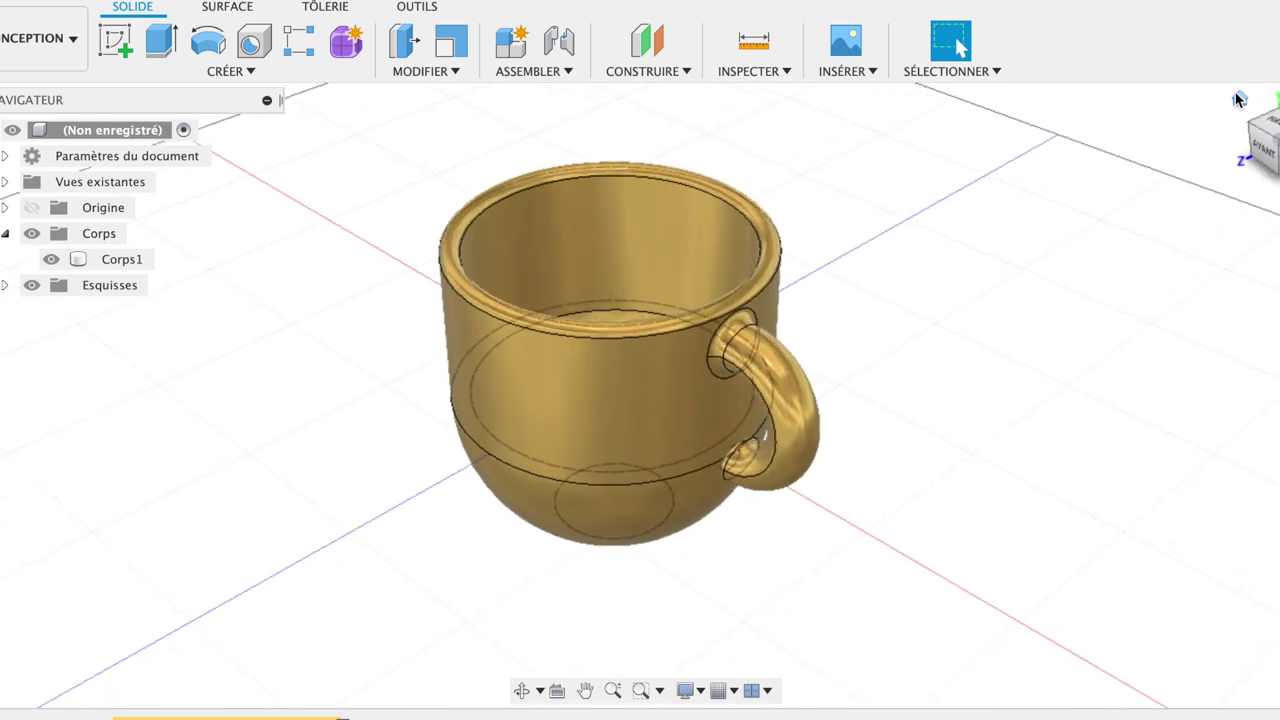